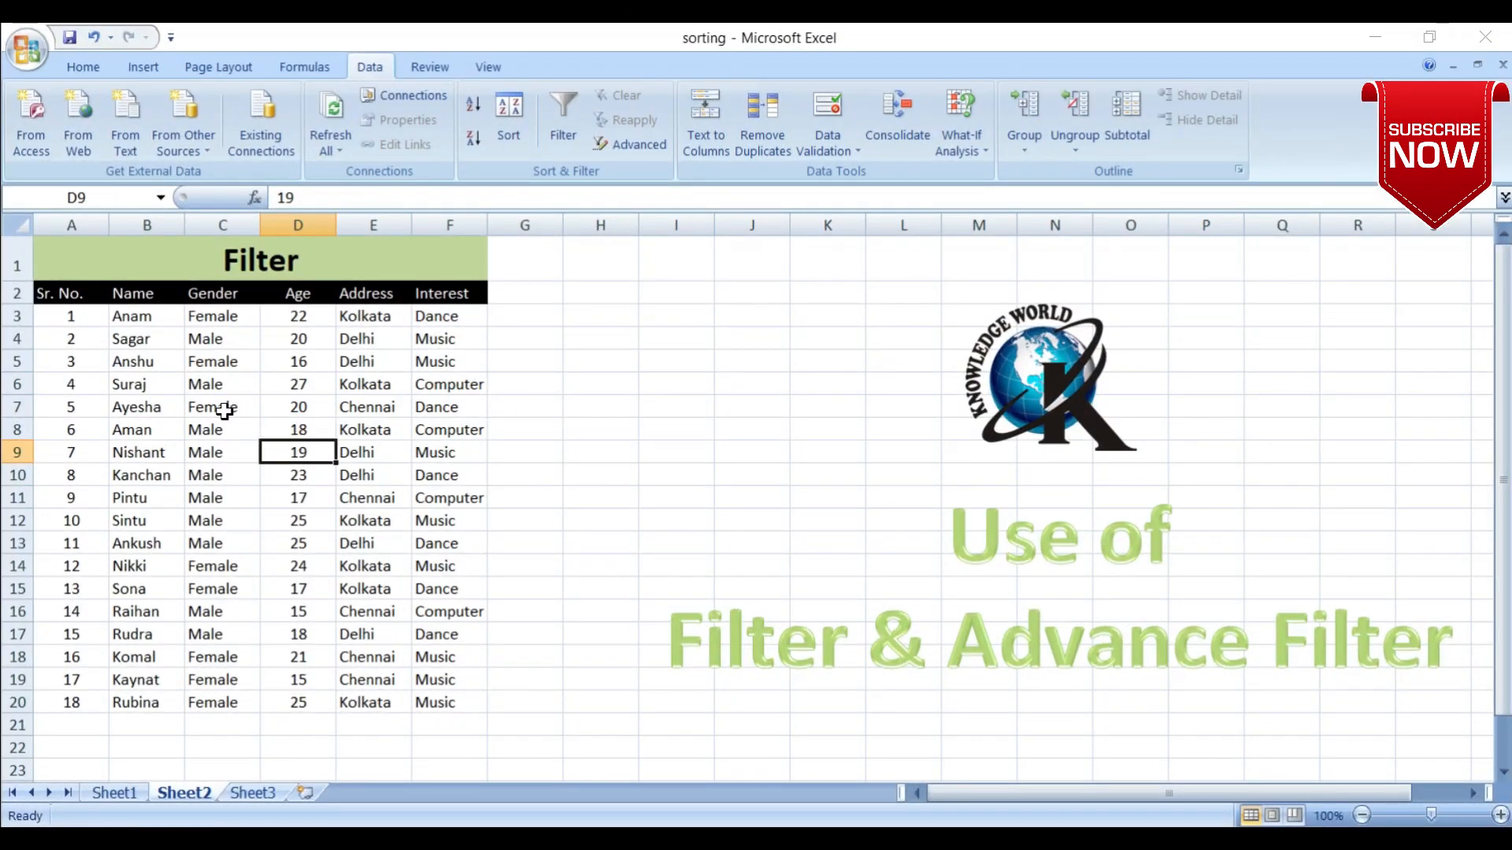
Turn on filtering for the table on Sheet2 and show only the rows whose Gender is Female.
left_click(225, 410)
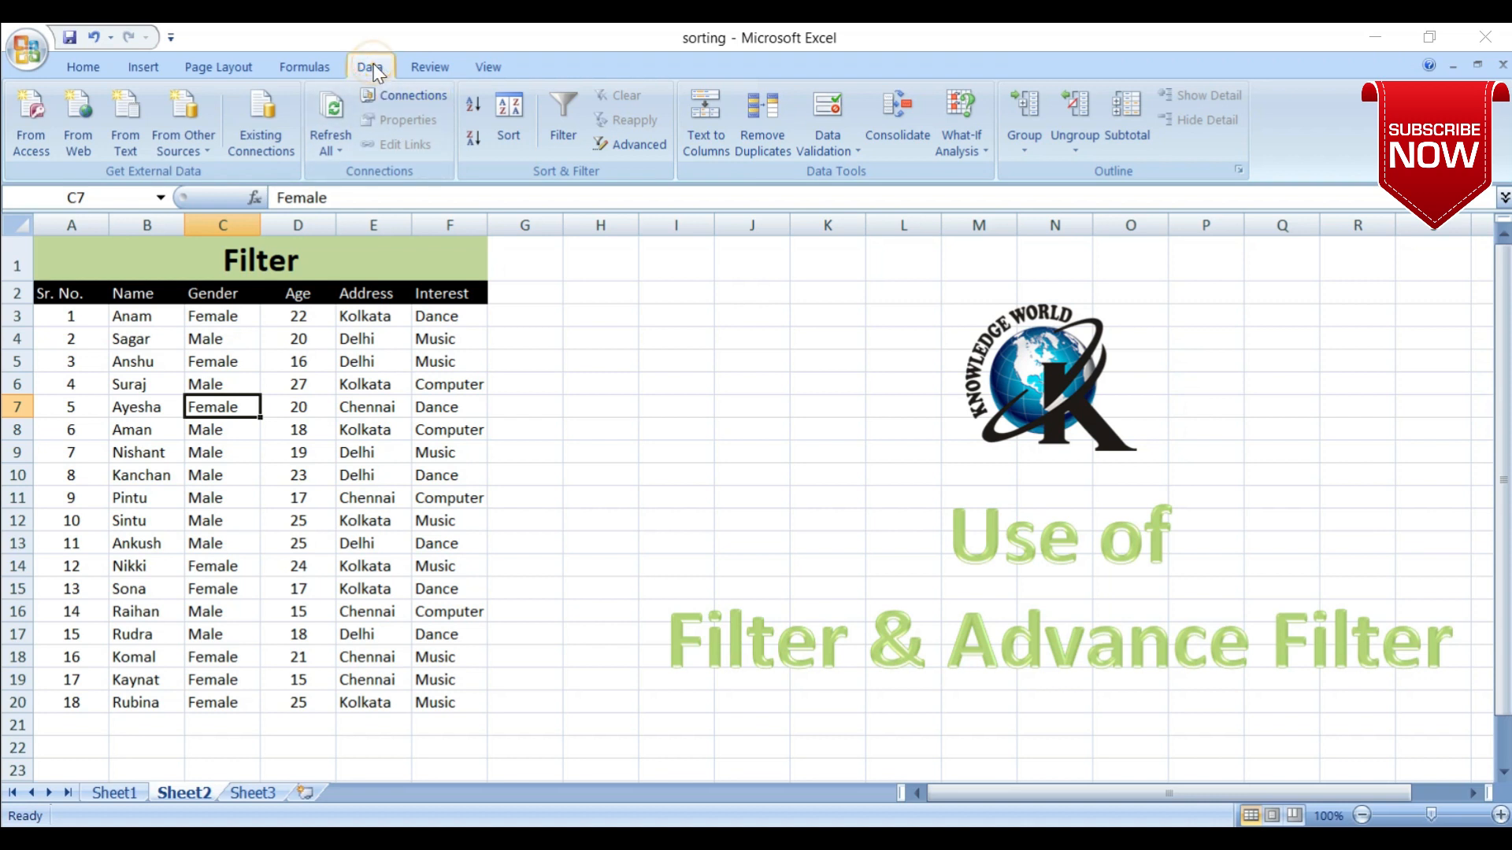
left_click(564, 115)
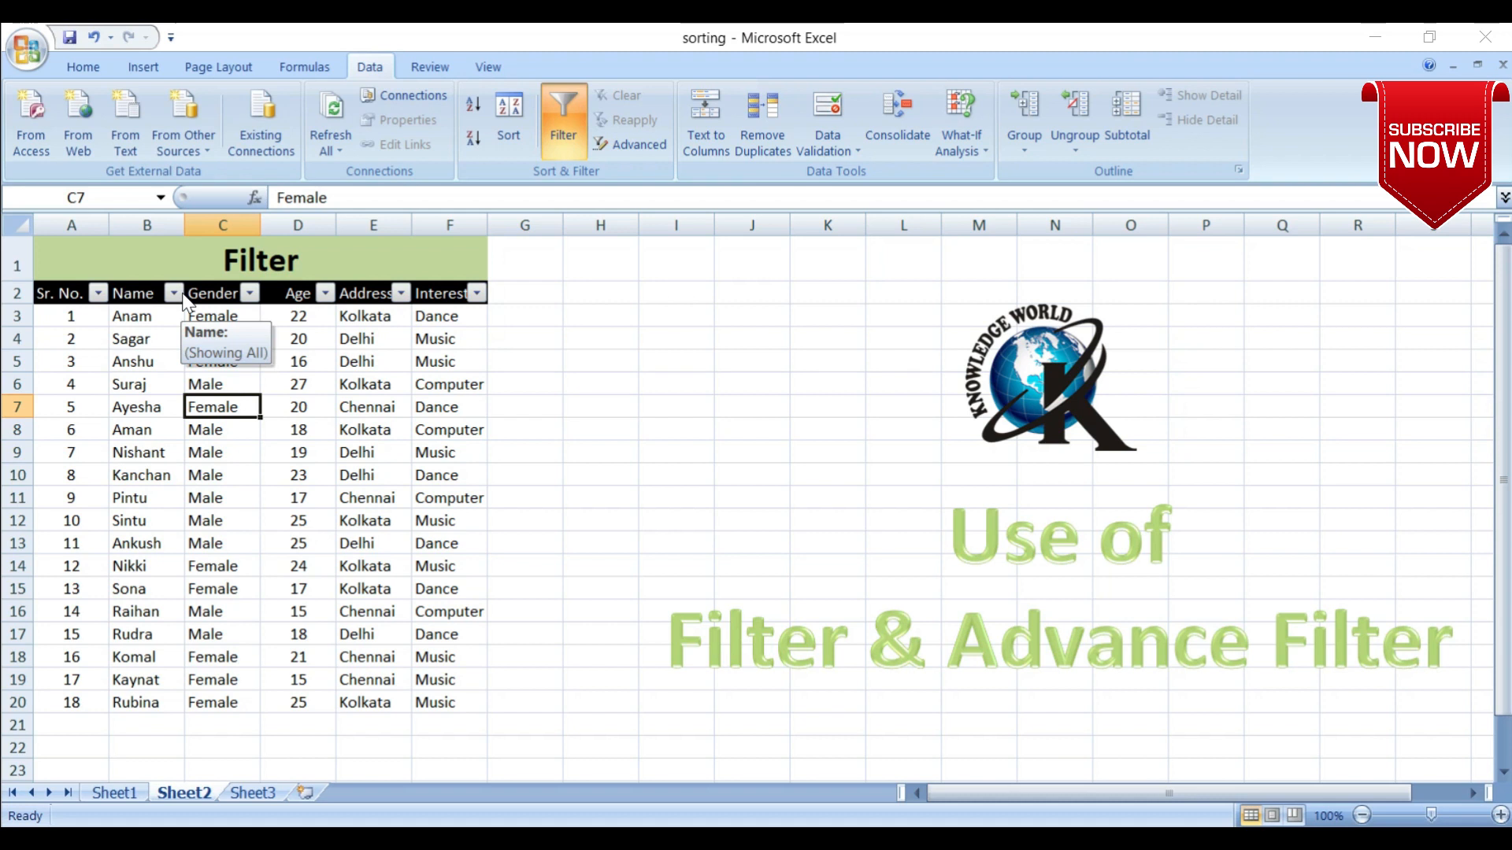
left_click(250, 296)
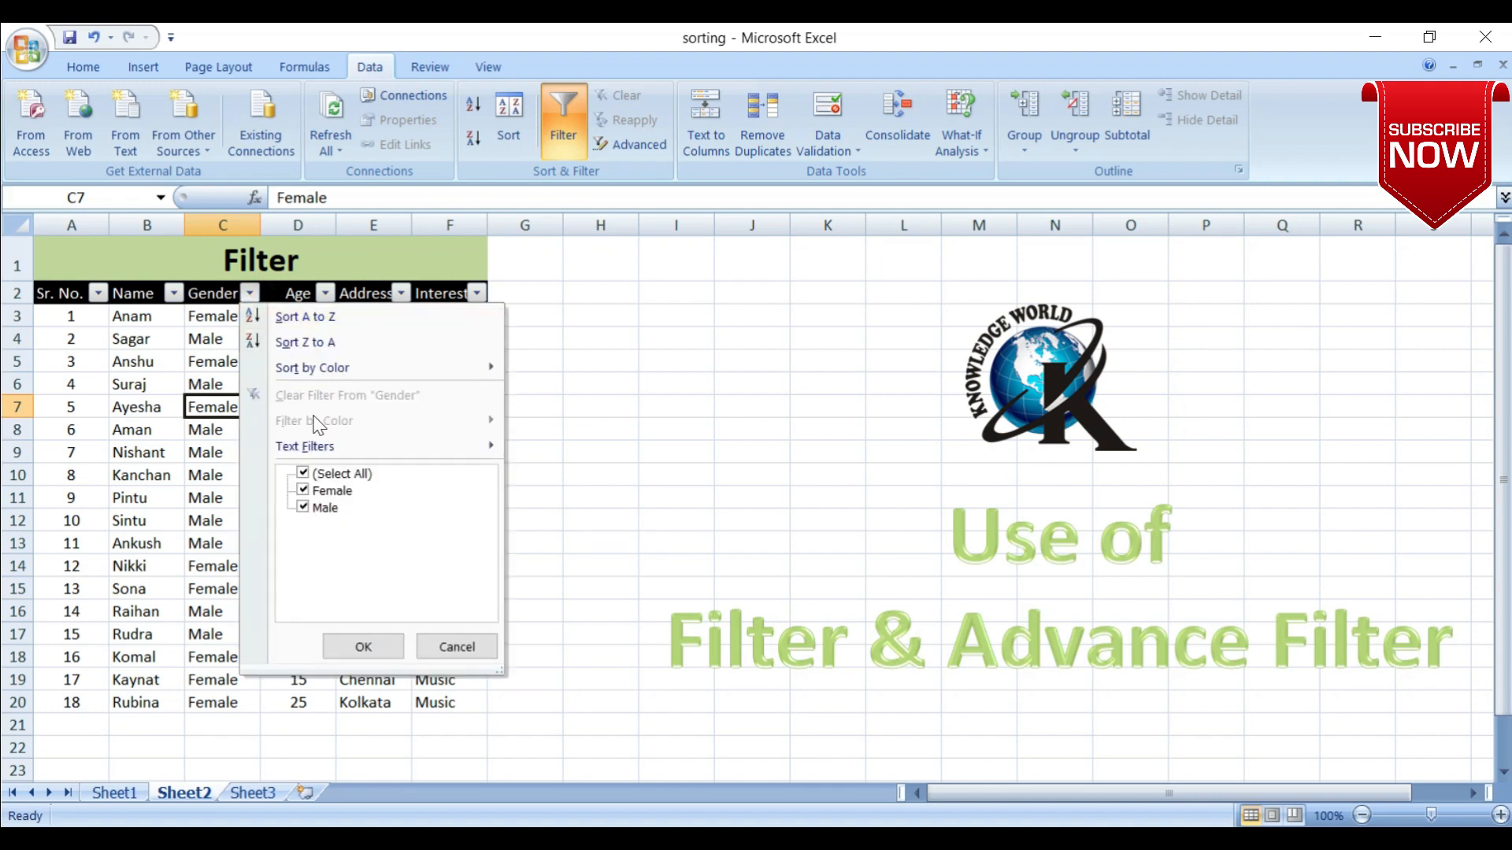
left_click(304, 474)
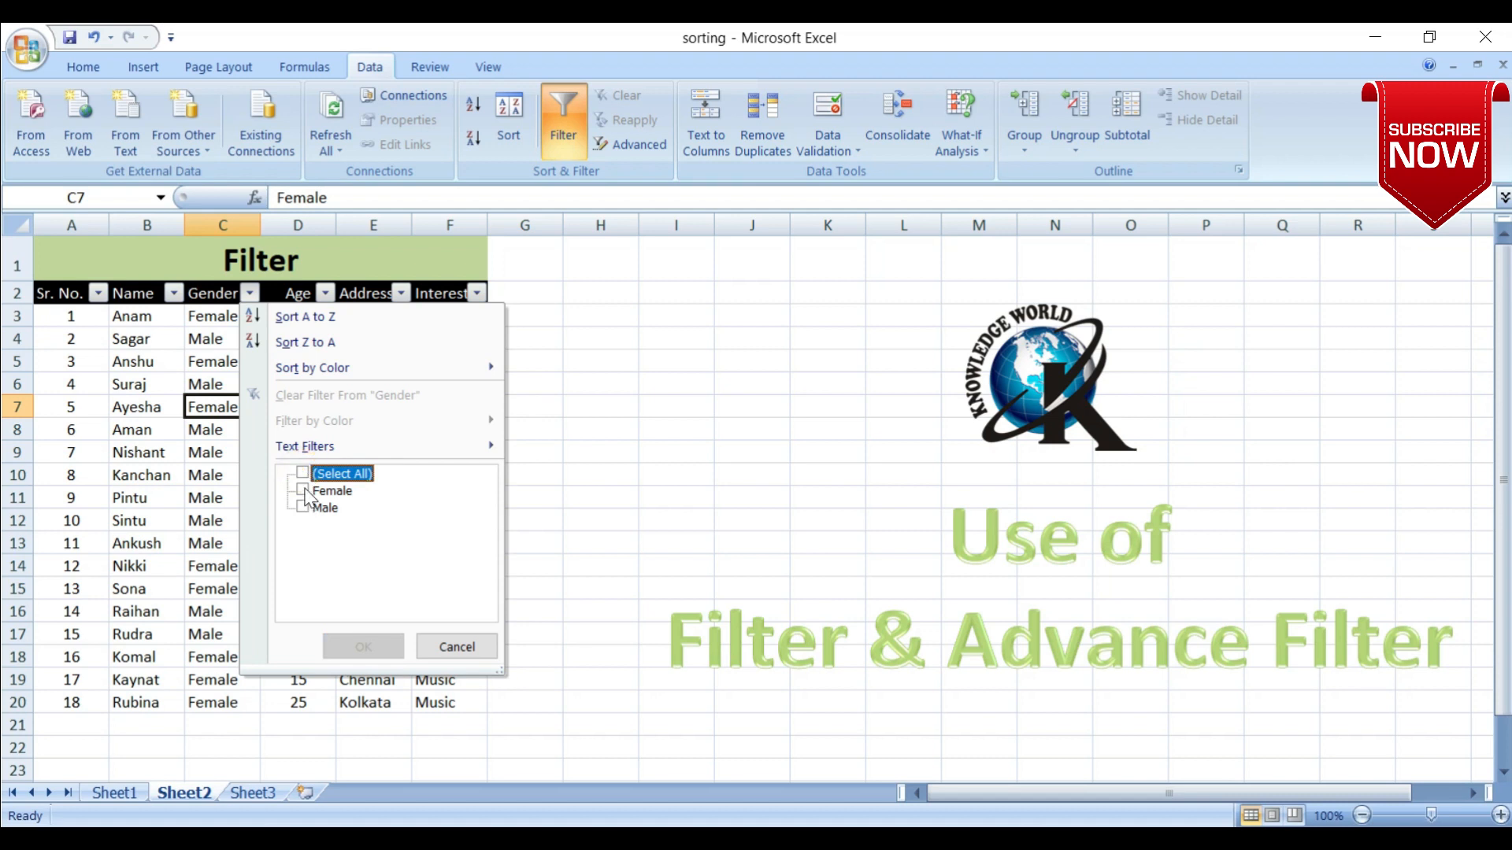
left_click(304, 490)
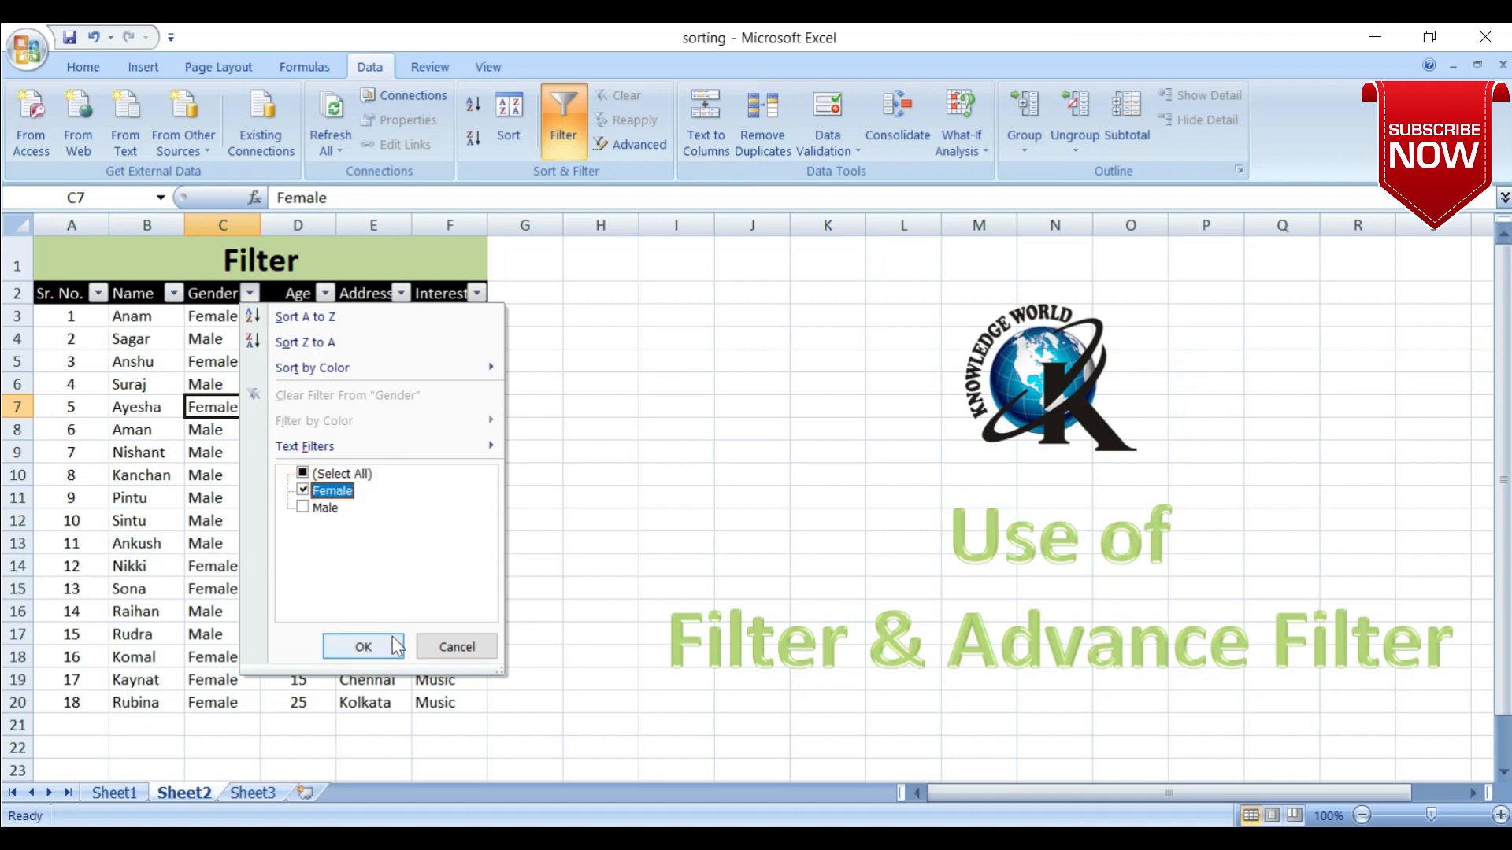
left_click(363, 646)
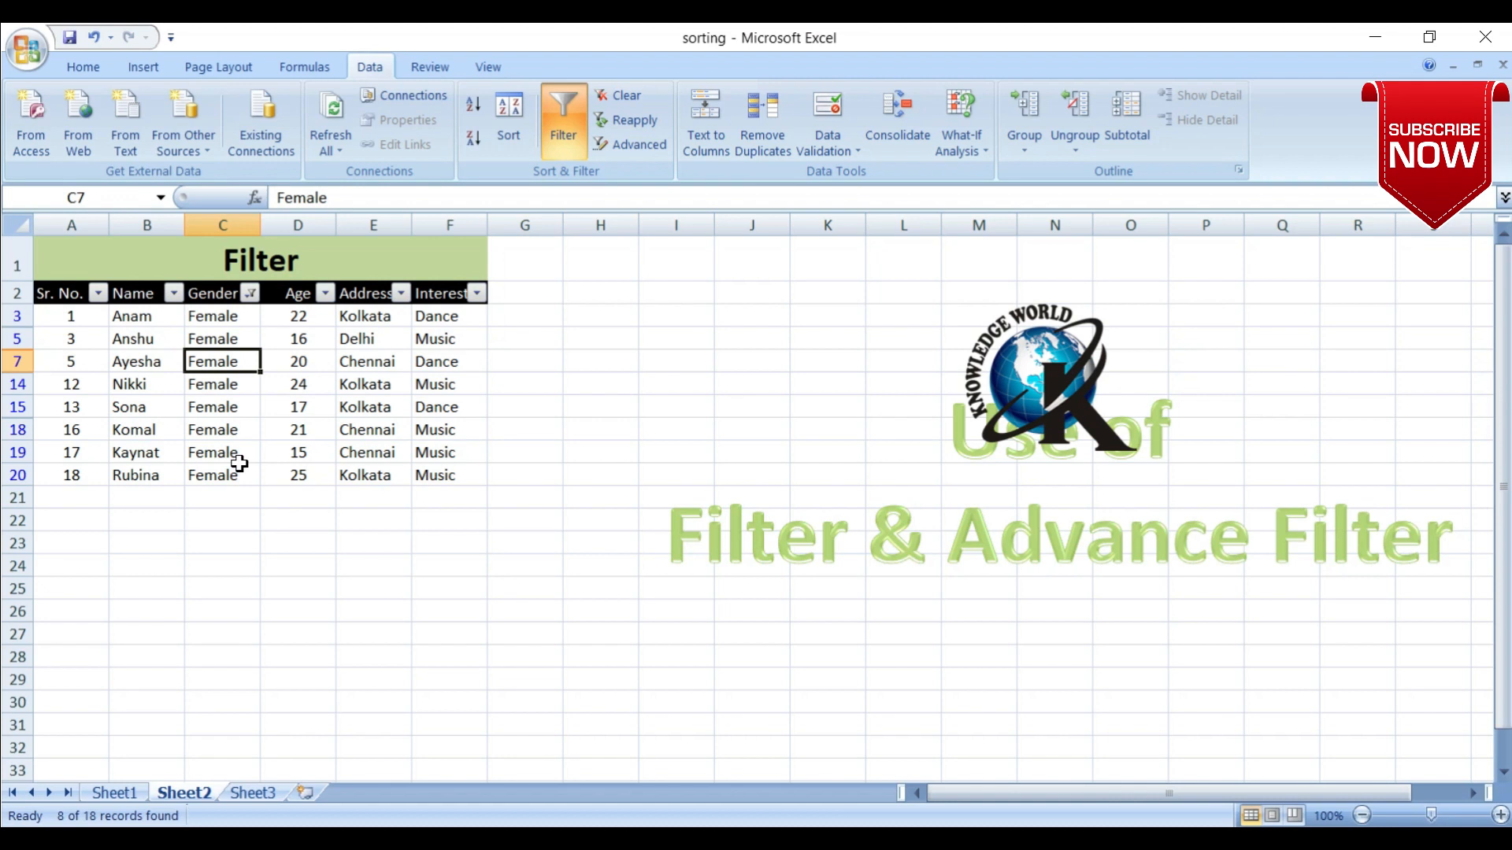
Clear the Gender filter and show only the rows whose Address is Kolkata.
left_click(250, 293)
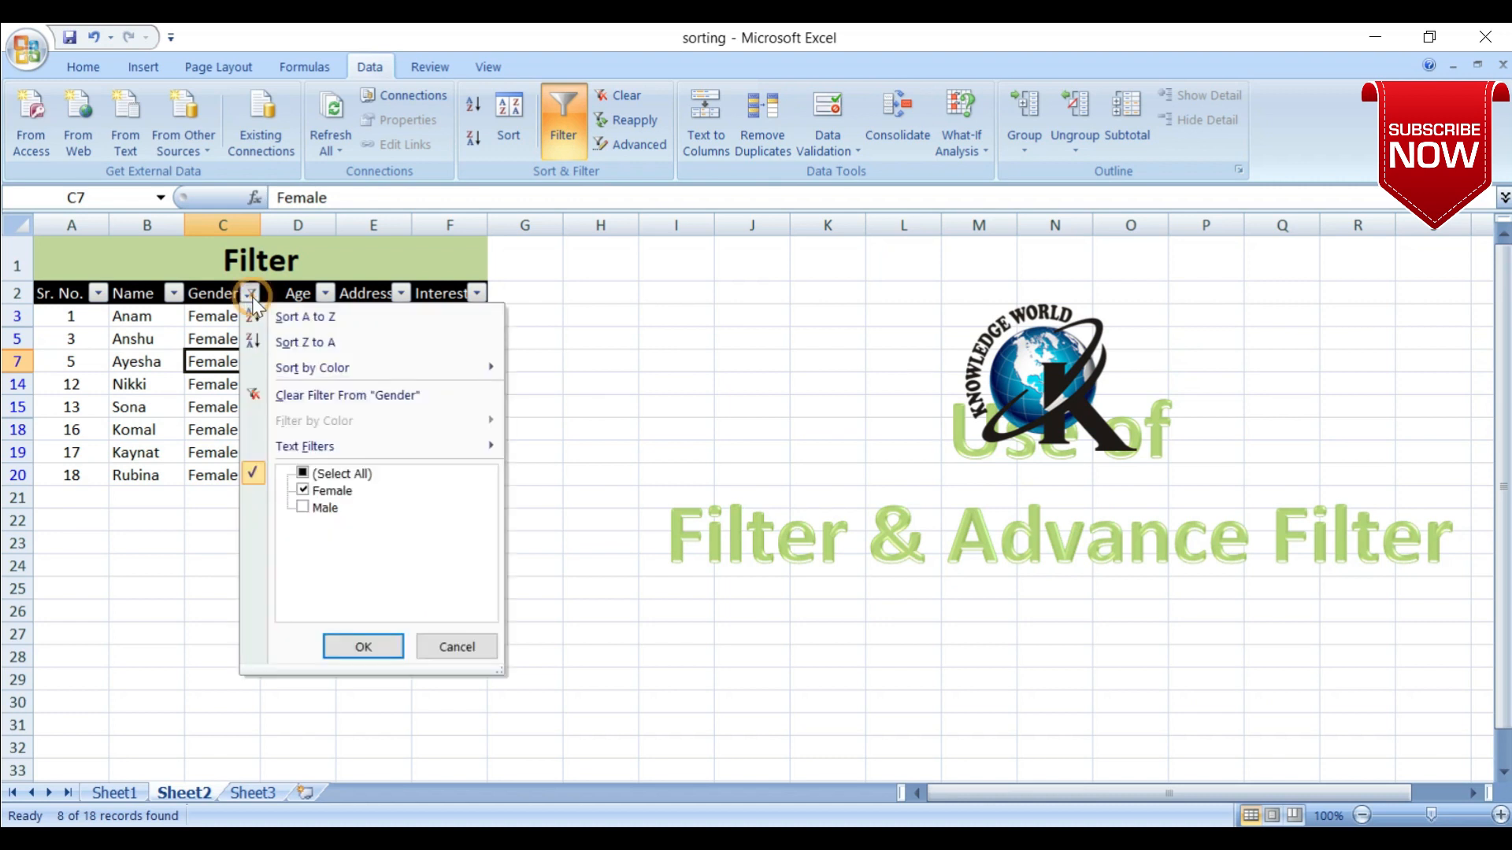
left_click(372, 402)
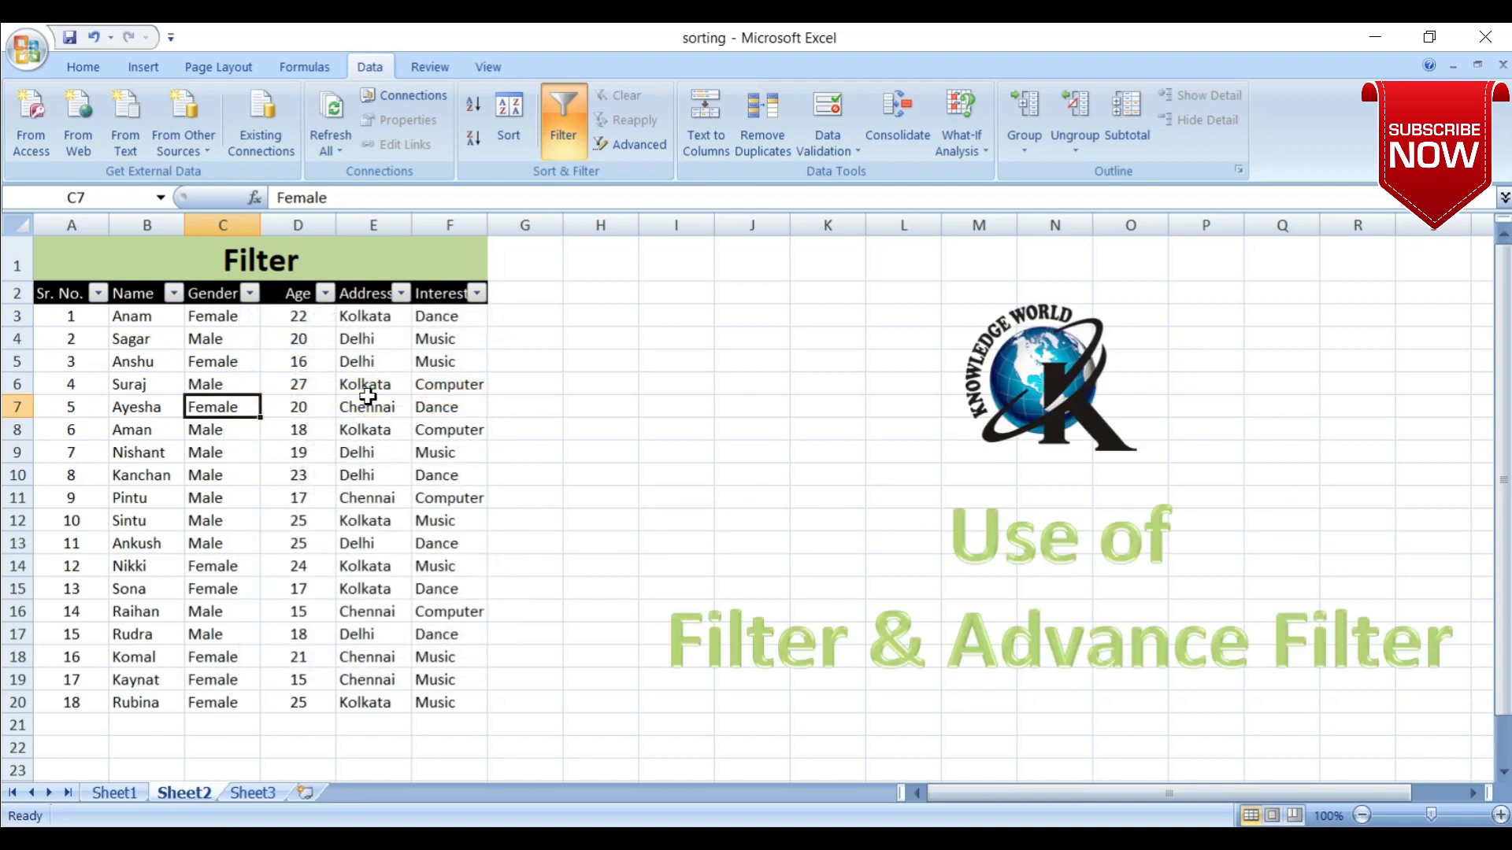
left_click(402, 294)
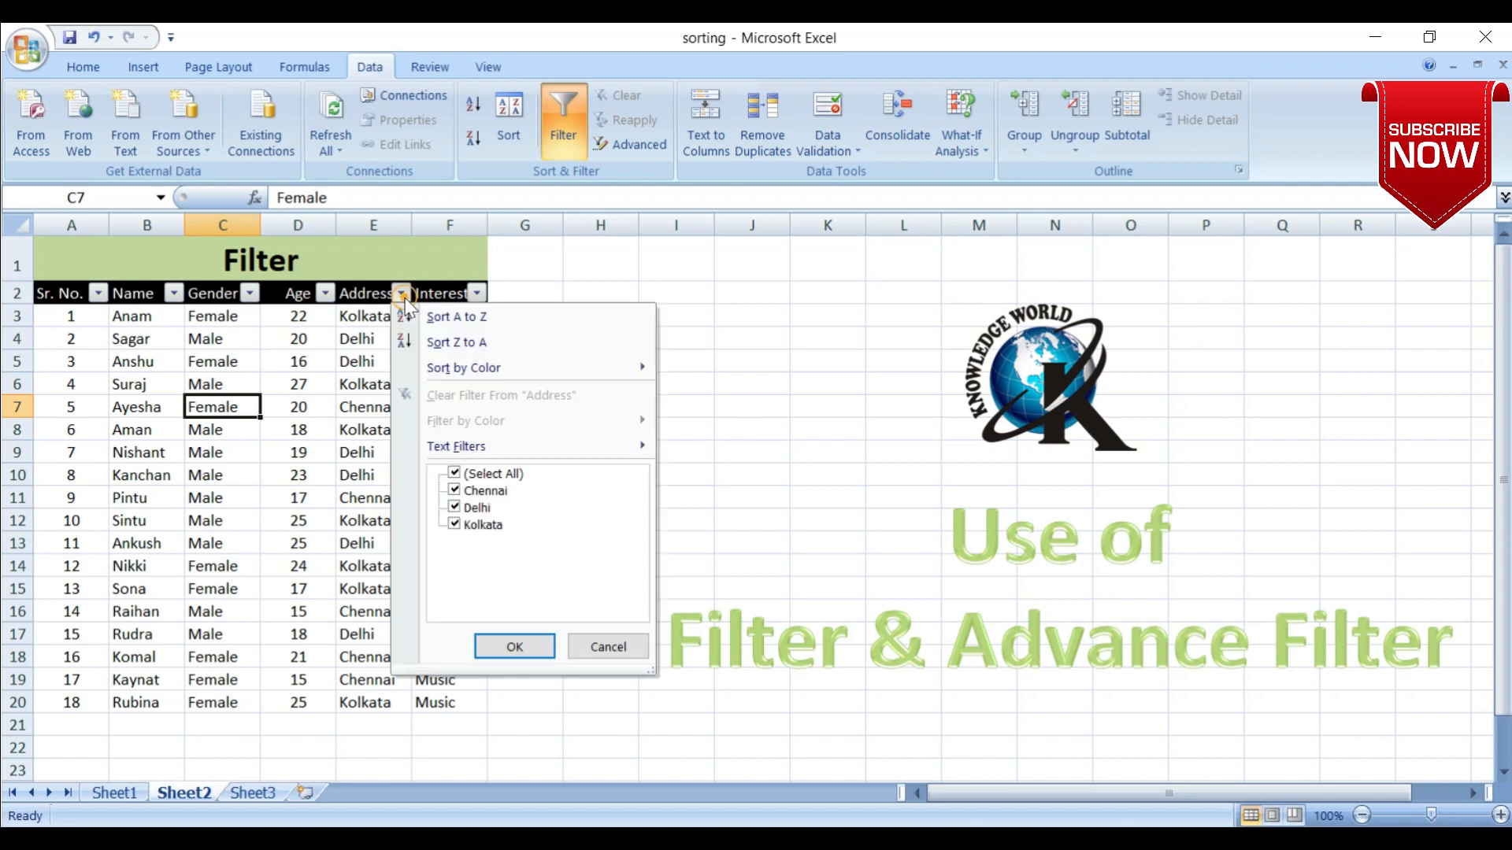
left_click(456, 473)
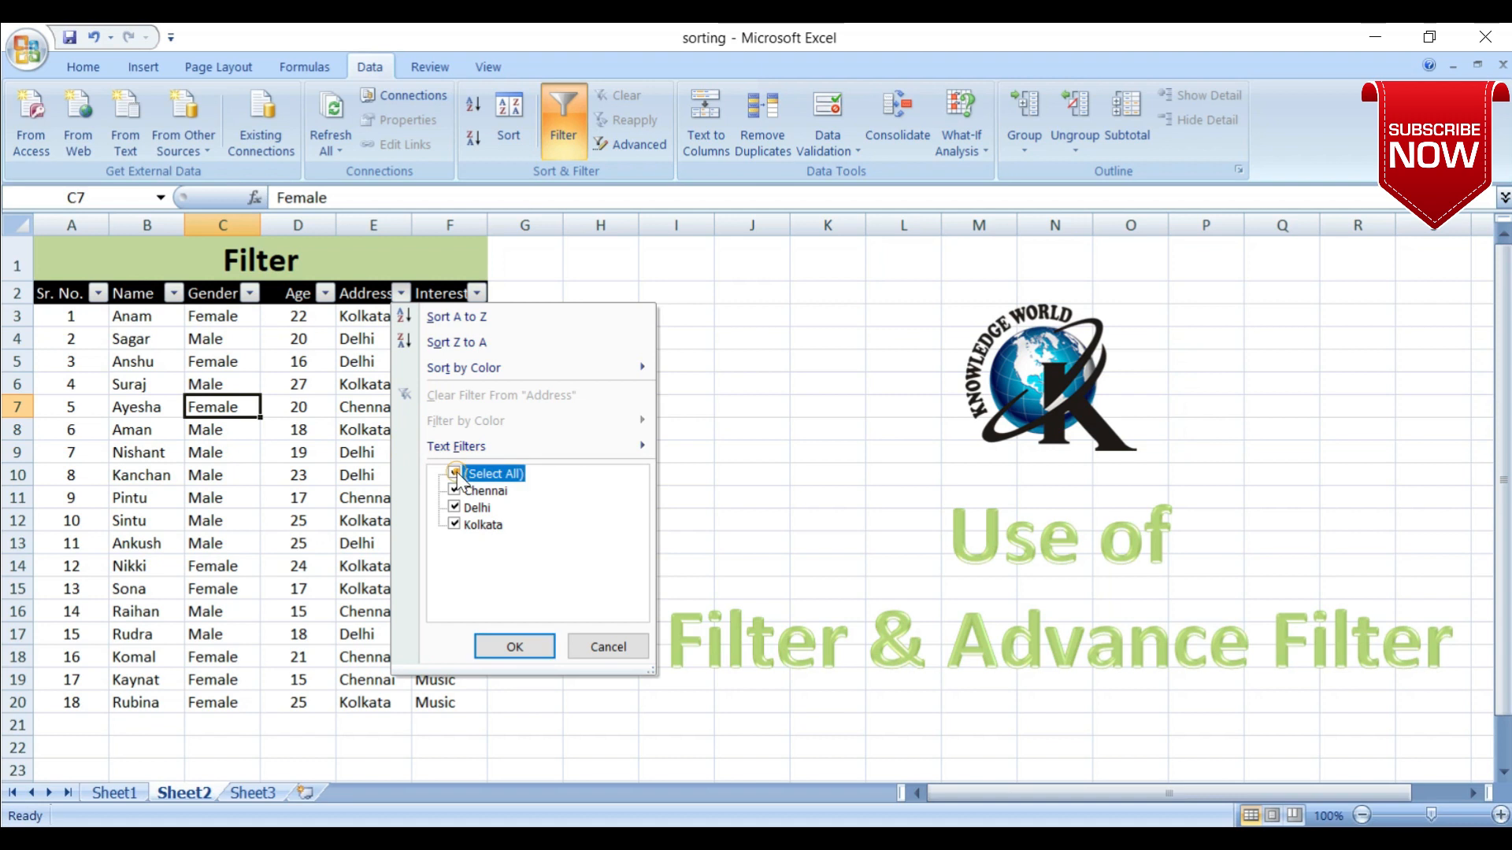
left_click(455, 524)
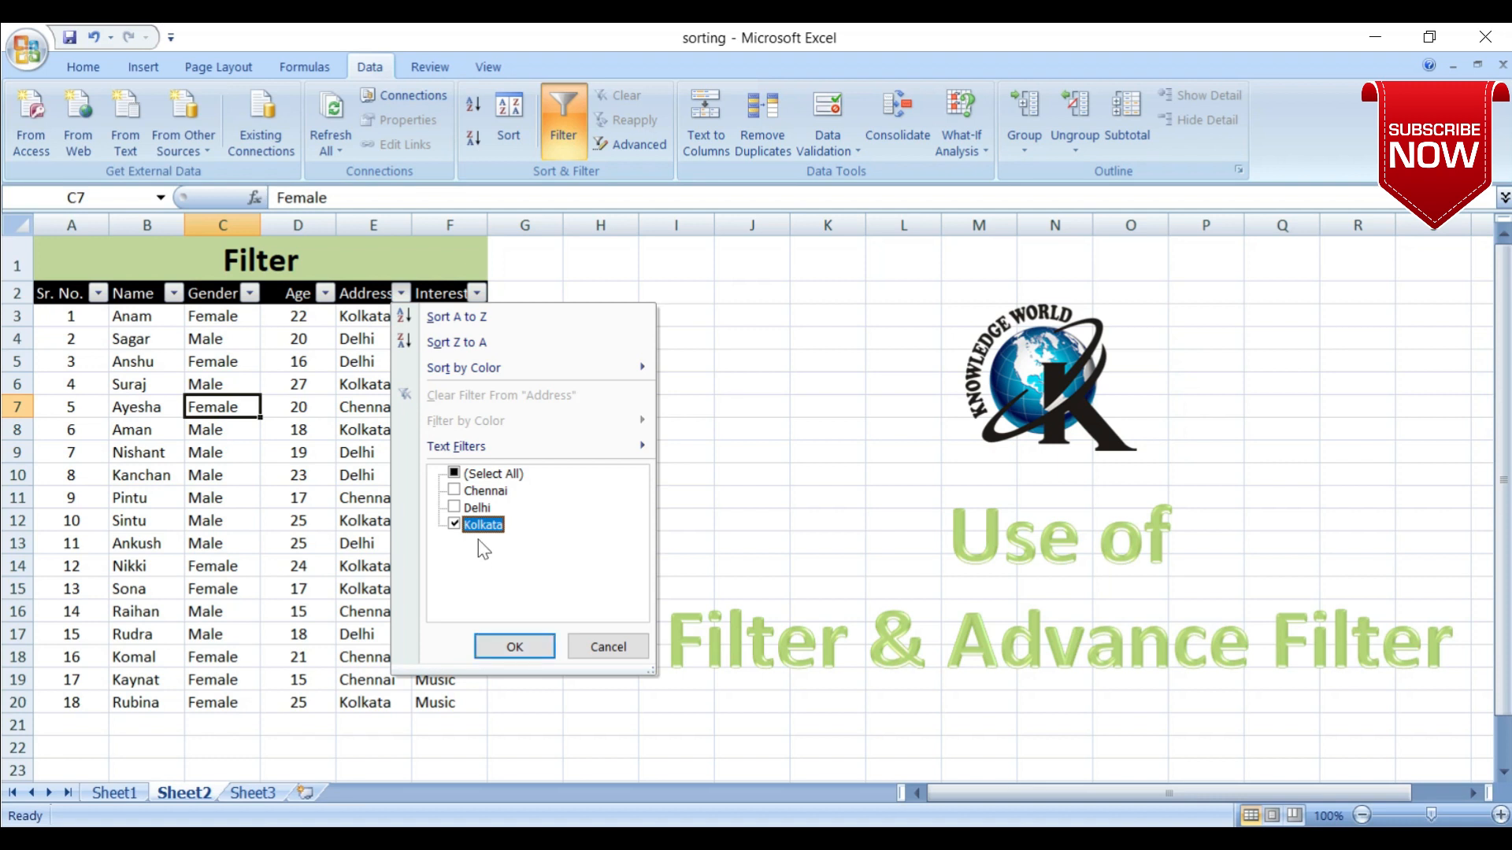
left_click(514, 646)
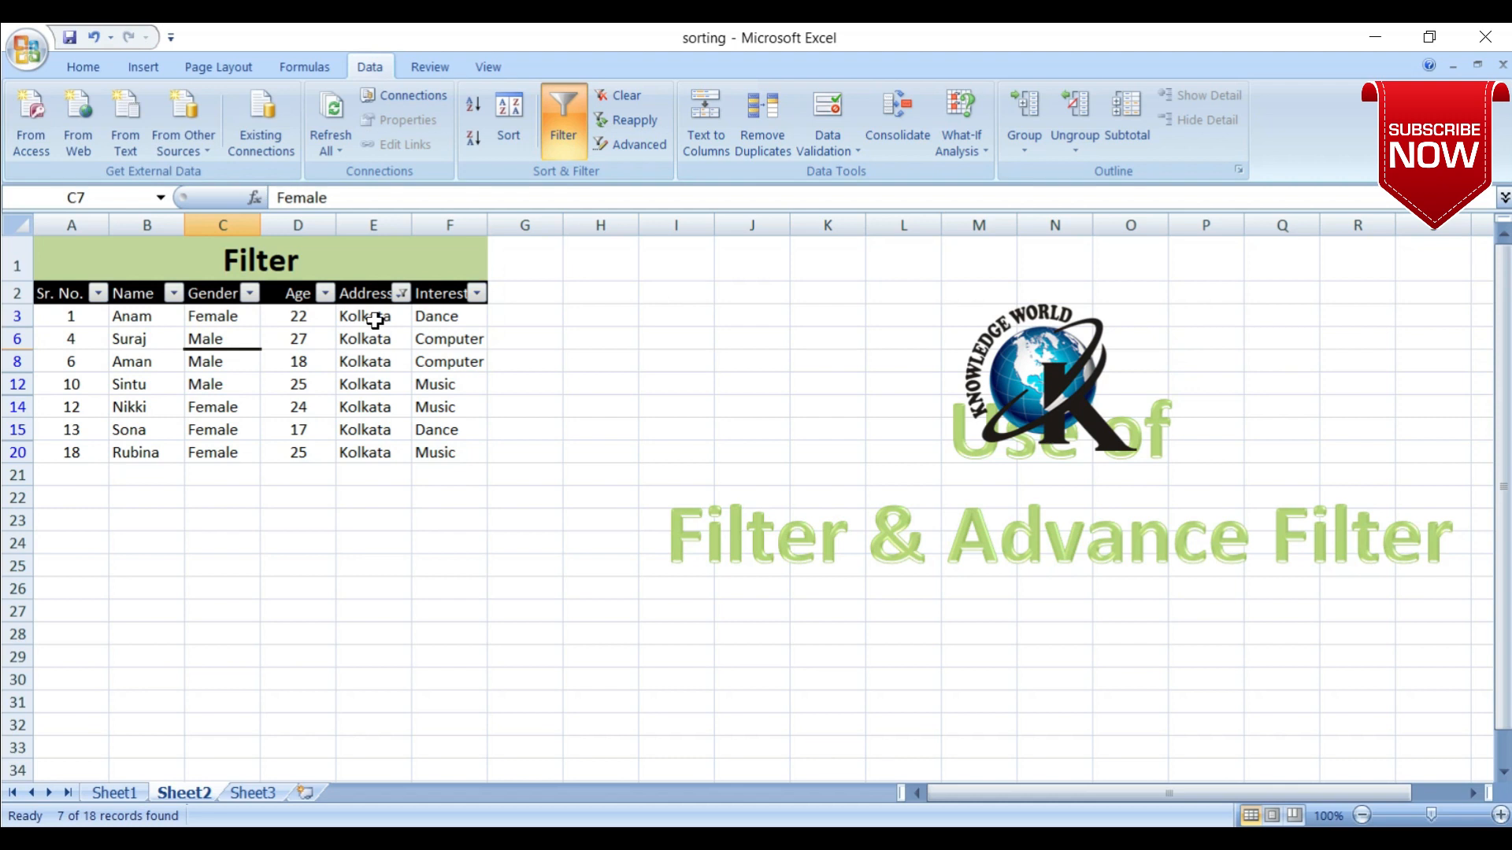
Clear the Address filter and apply a Between number filter on Age, from 15 to 18.
left_click(401, 293)
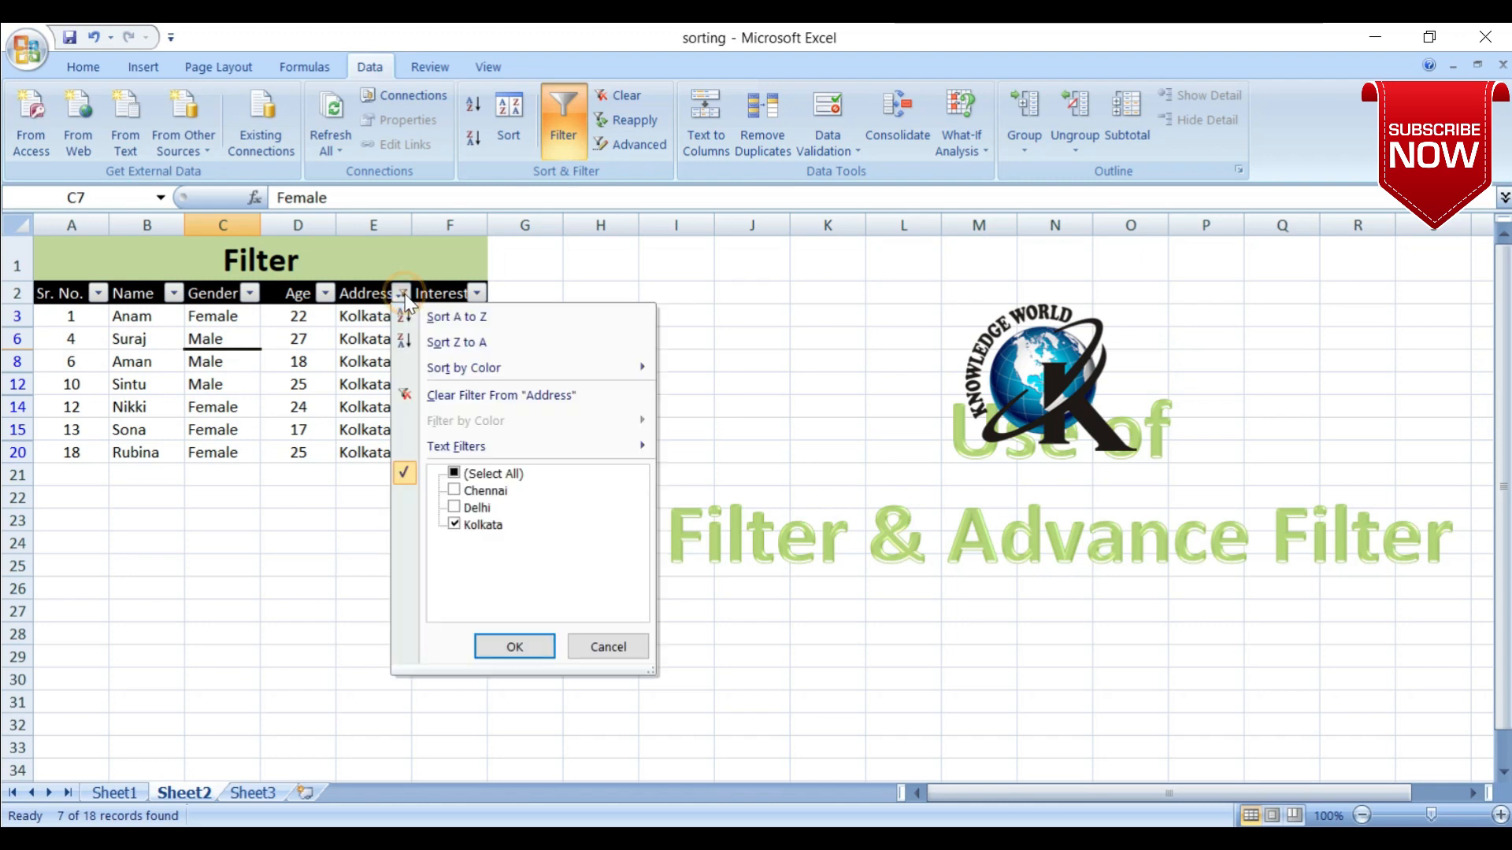
left_click(549, 402)
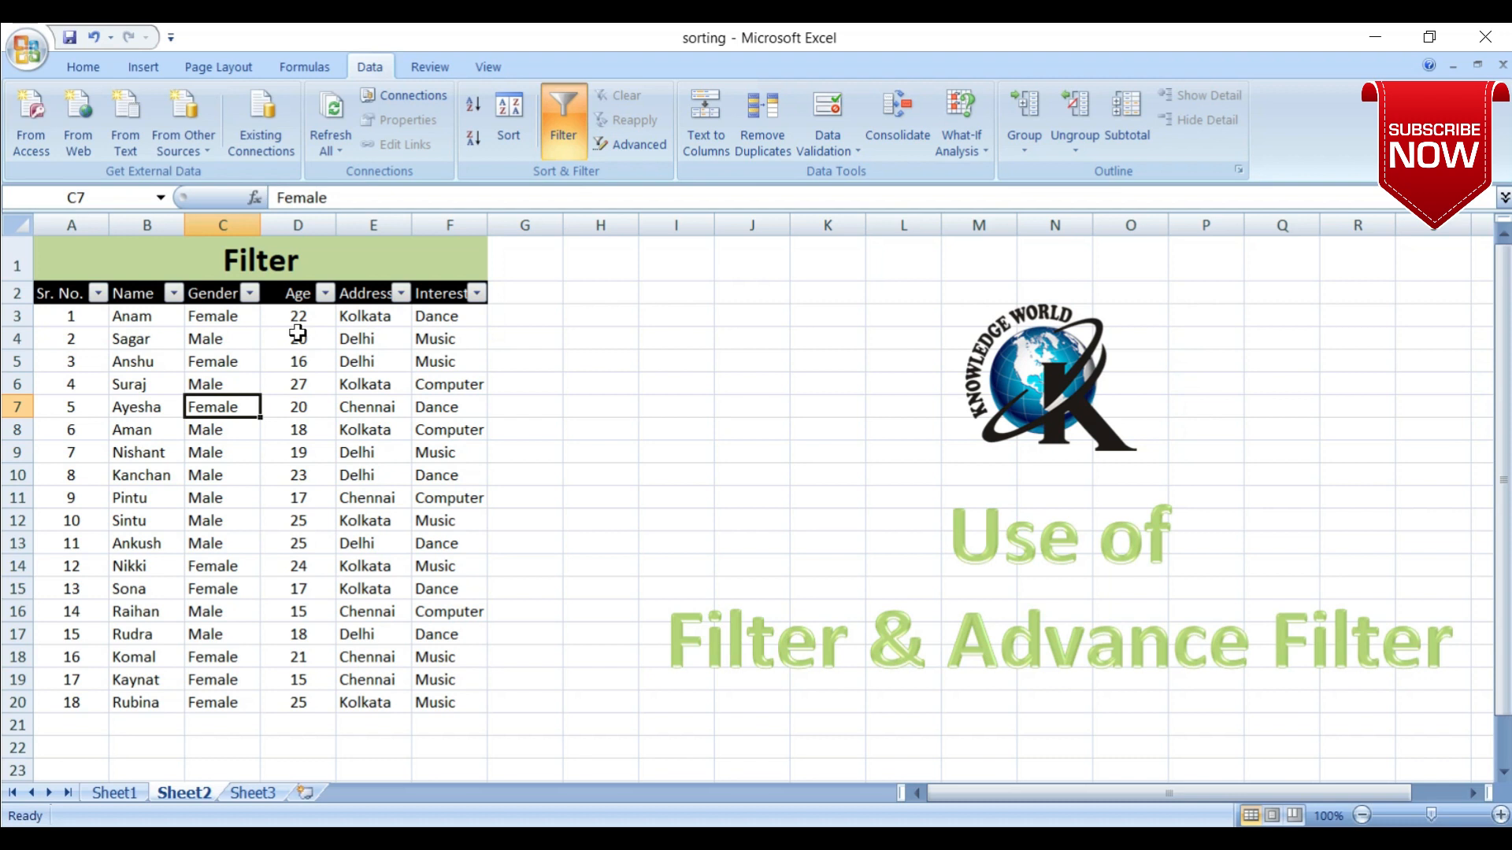
left_click(325, 294)
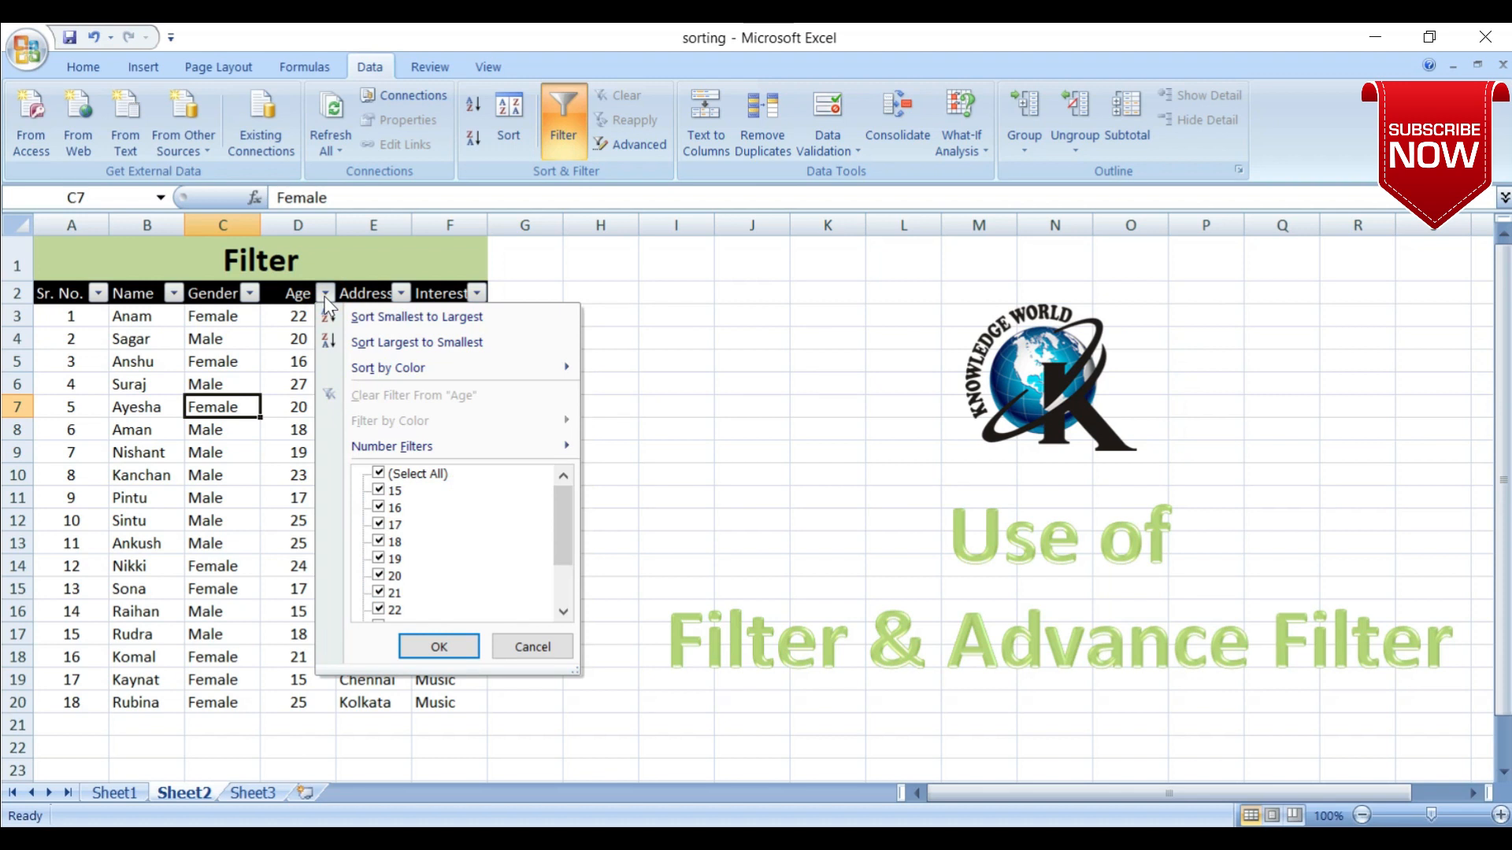
mouse_move(466, 454)
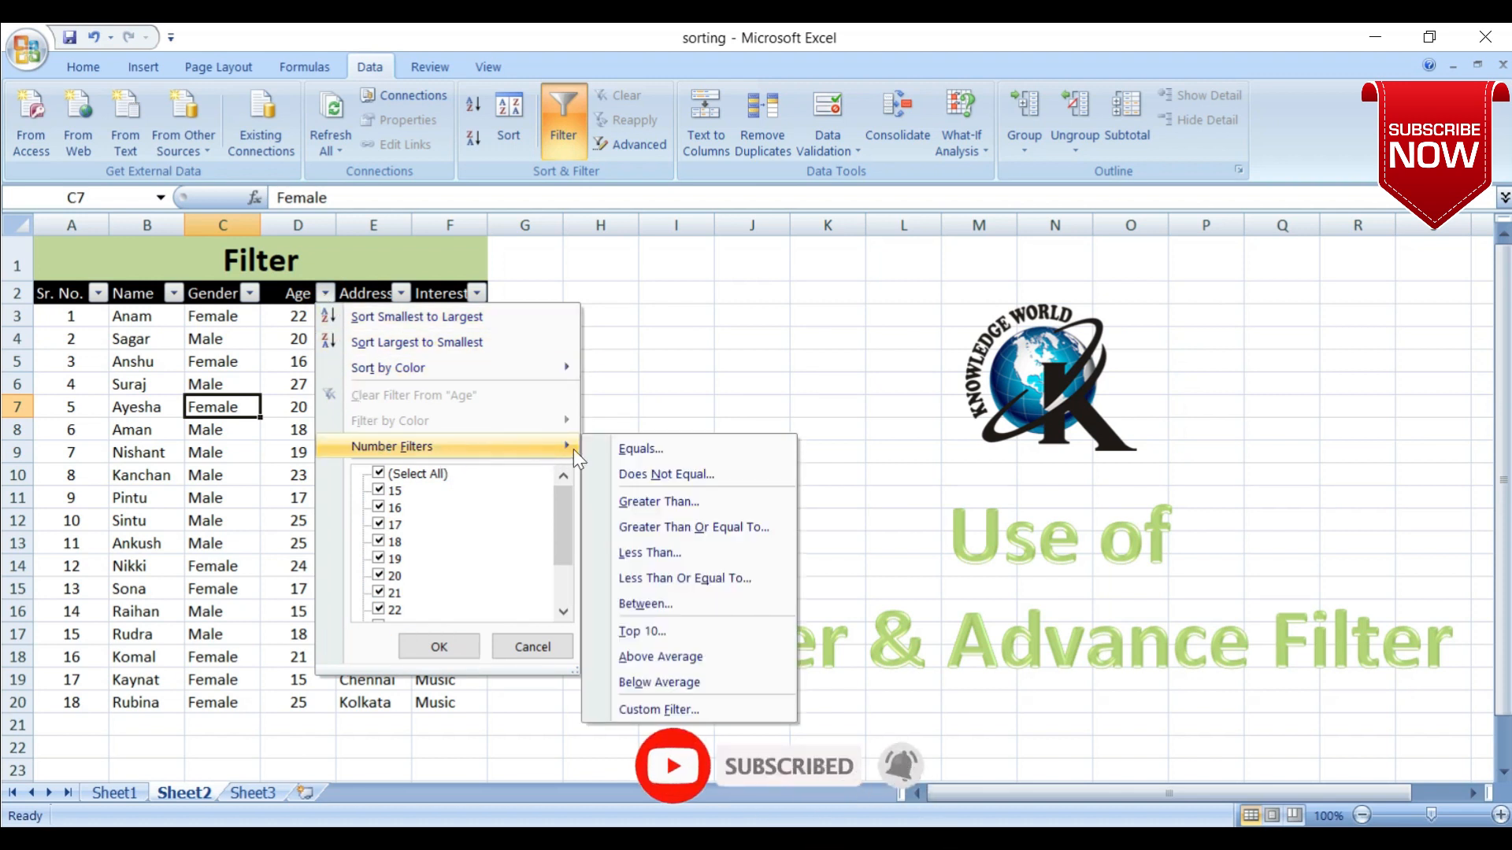
left_click(694, 604)
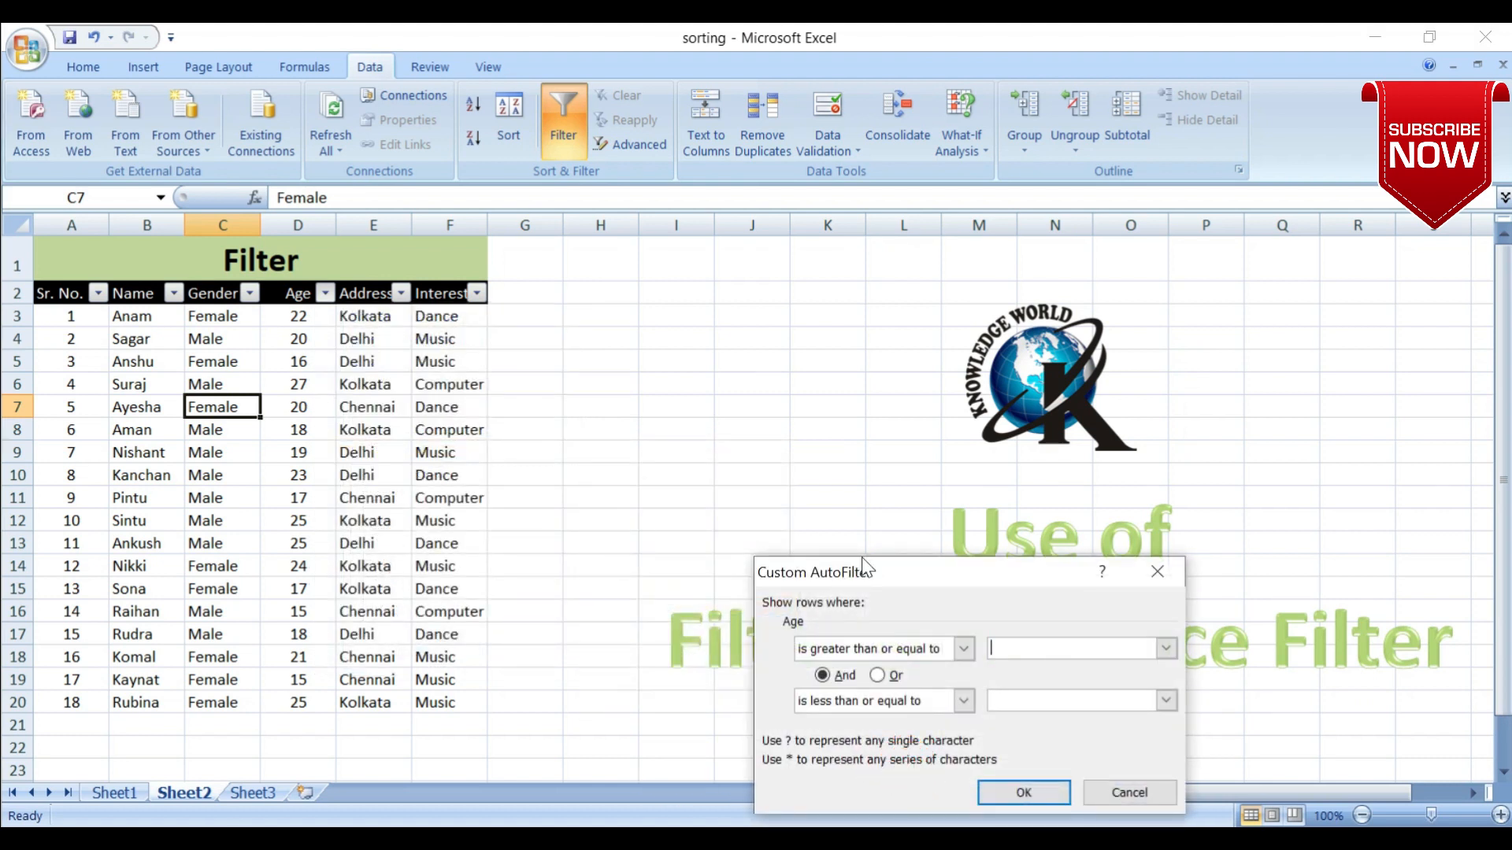
left_click_drag(864, 575, 633, 310)
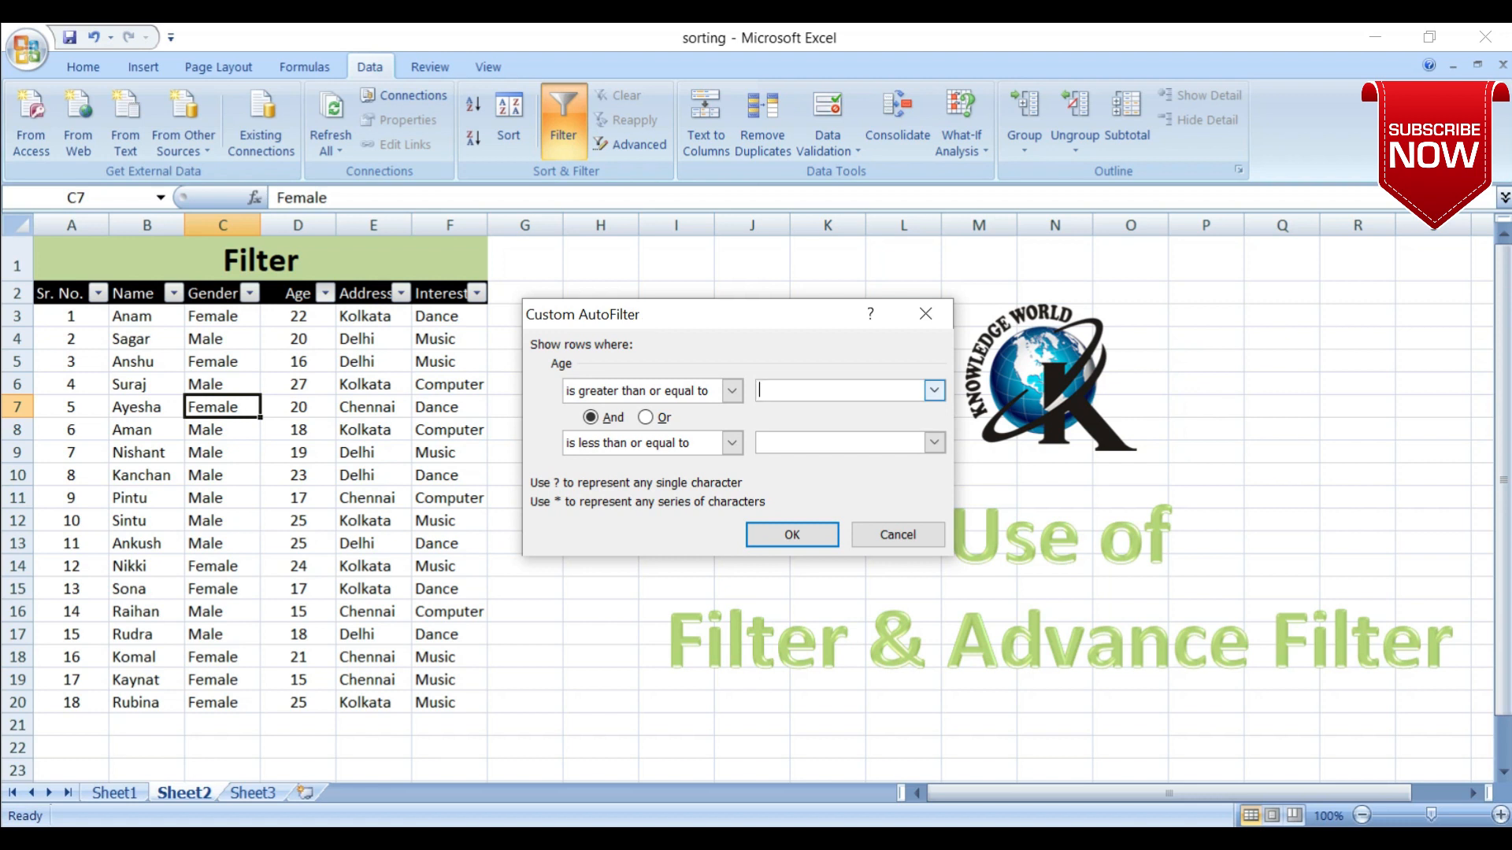
type("15")
left_click(798, 442)
type("18")
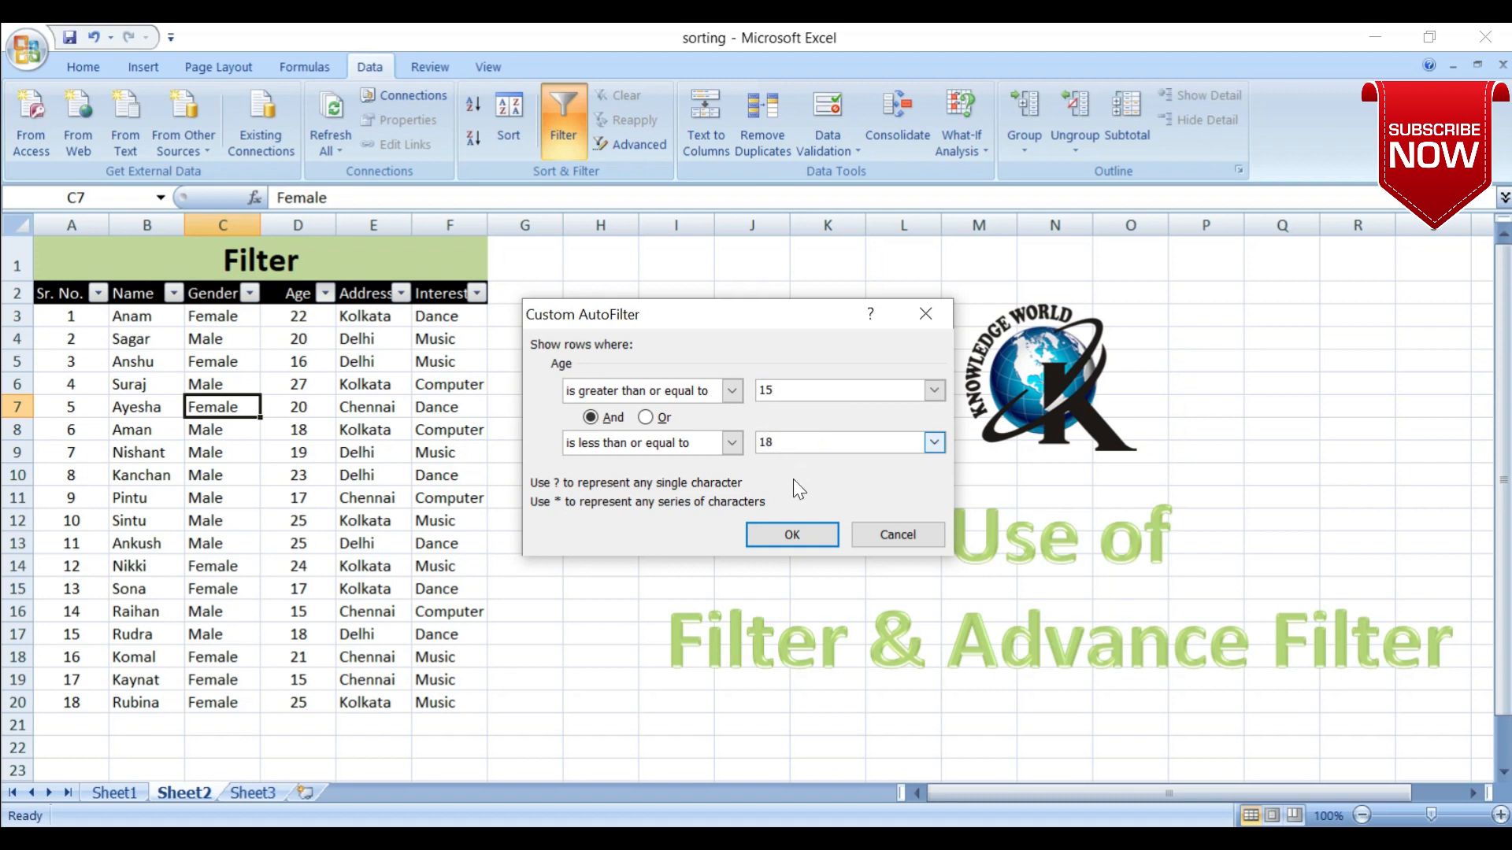
left_click(791, 535)
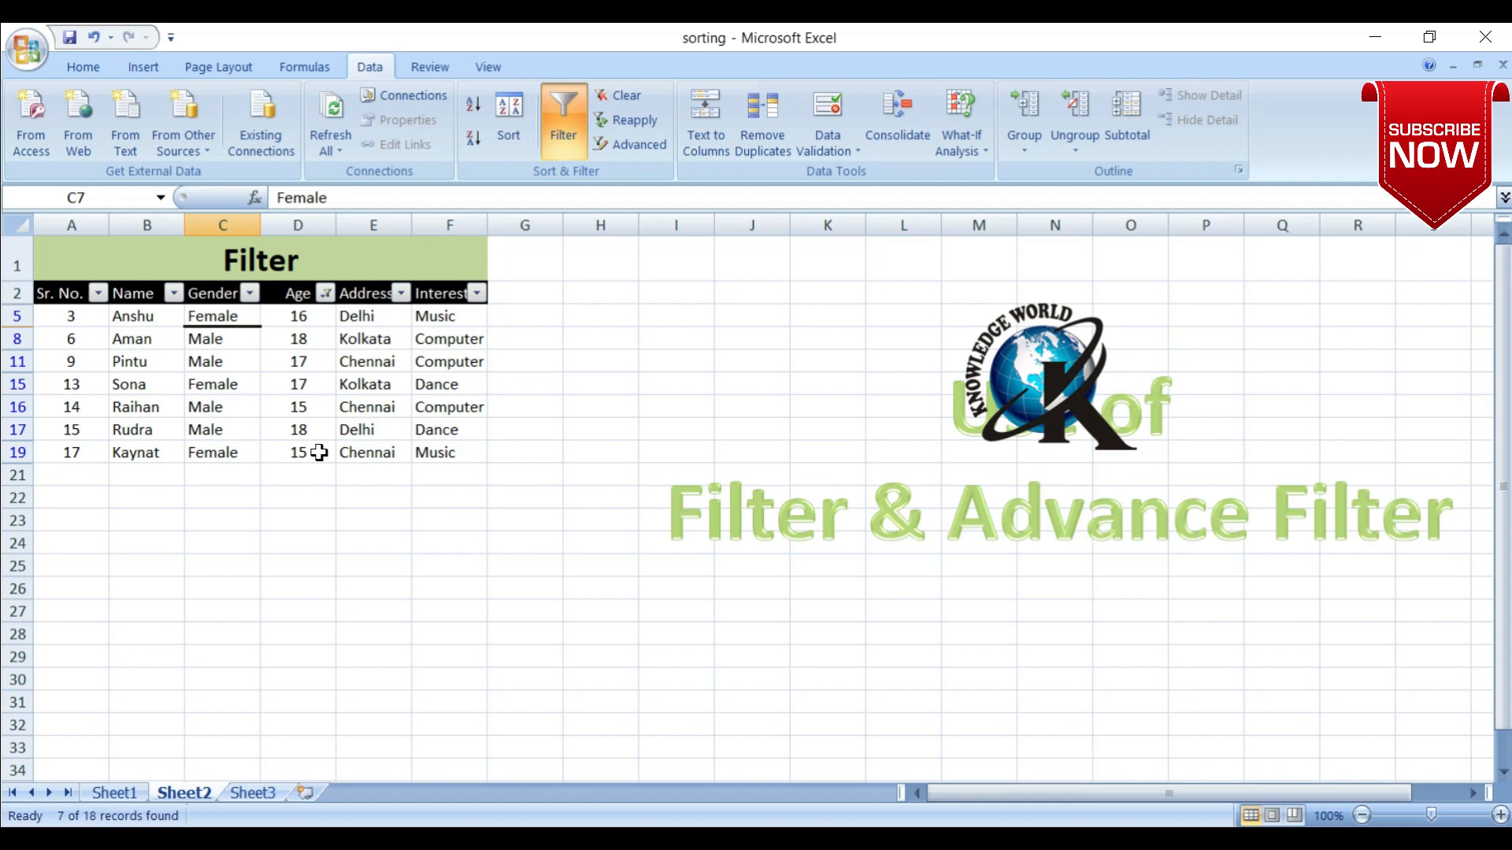
left_click(319, 452)
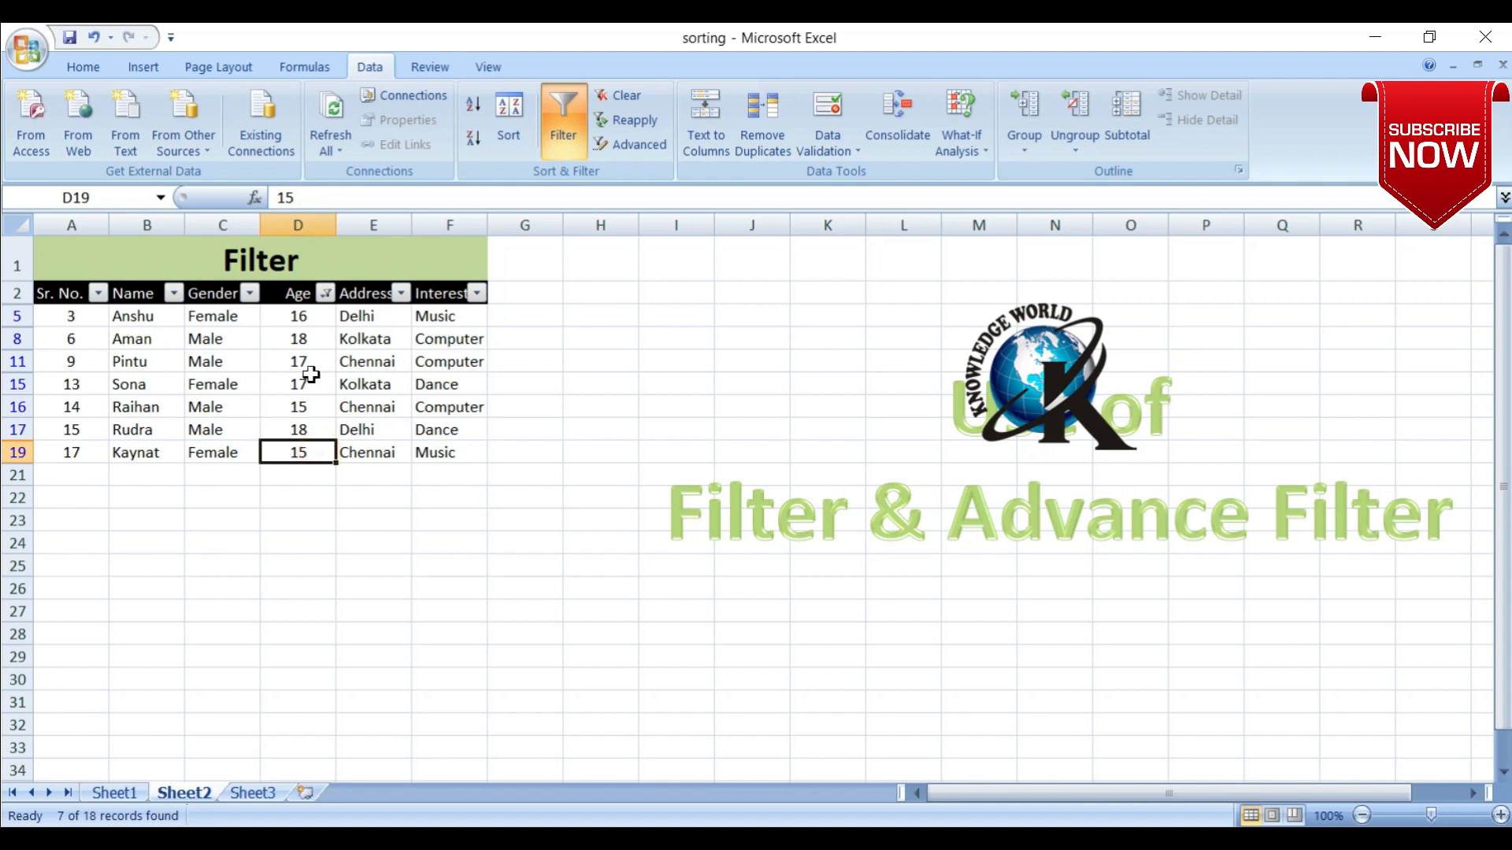
left_click(305, 312)
left_click(313, 359)
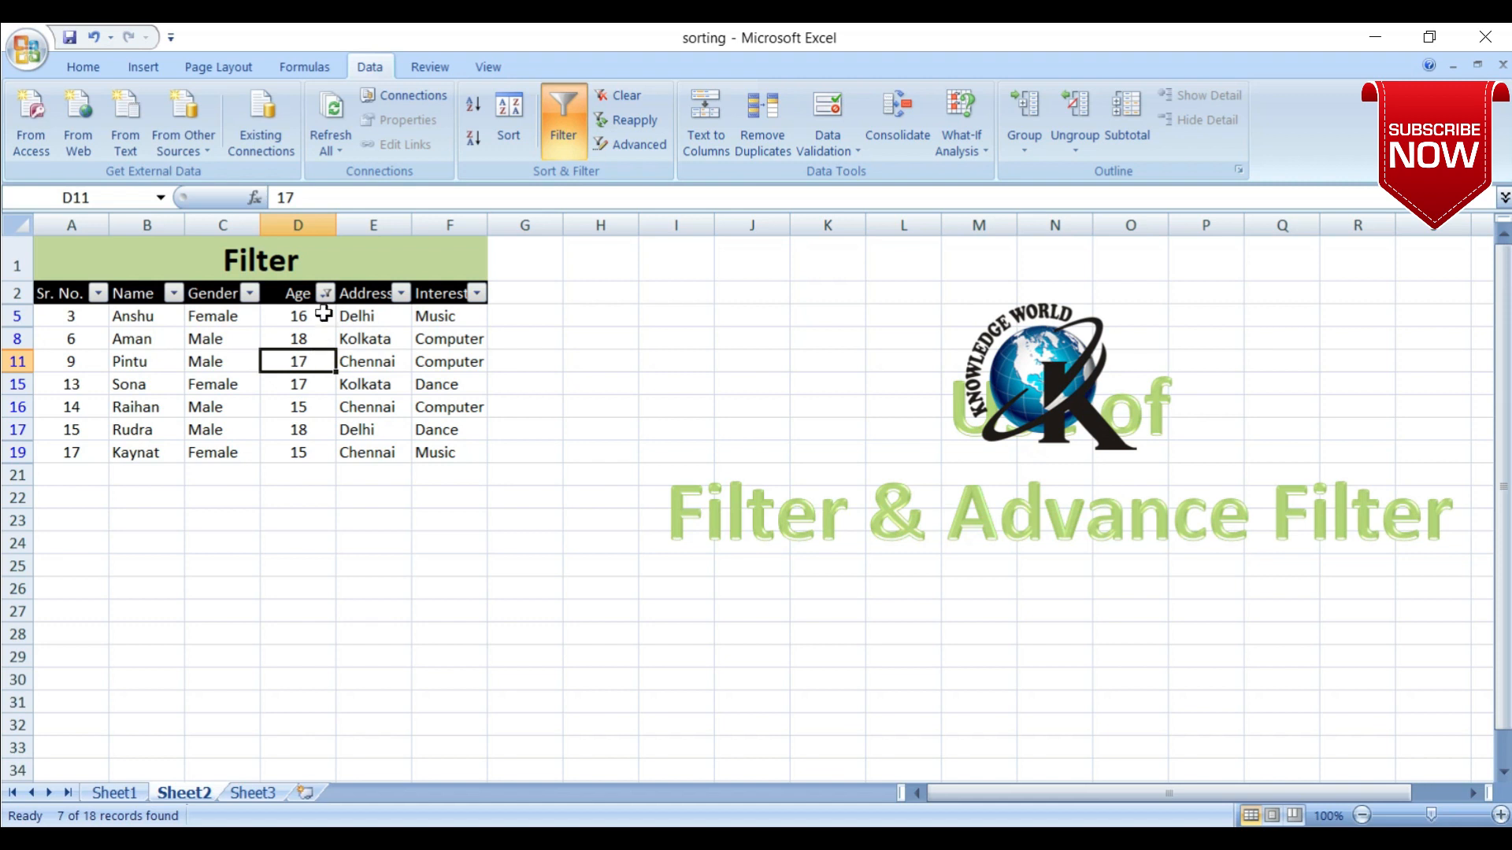
mouse_move(327, 304)
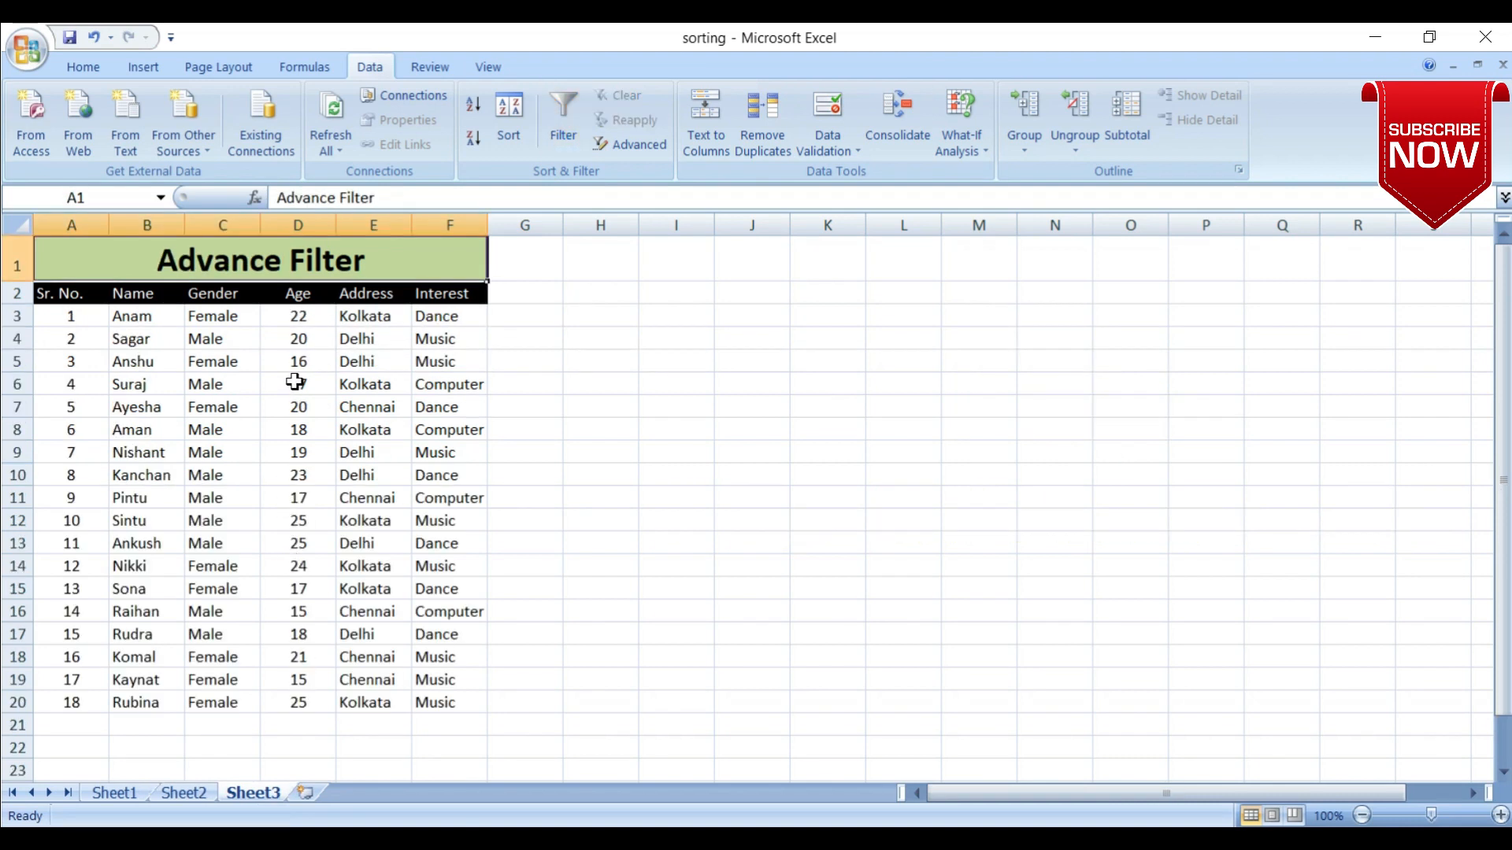
left_click(302, 382)
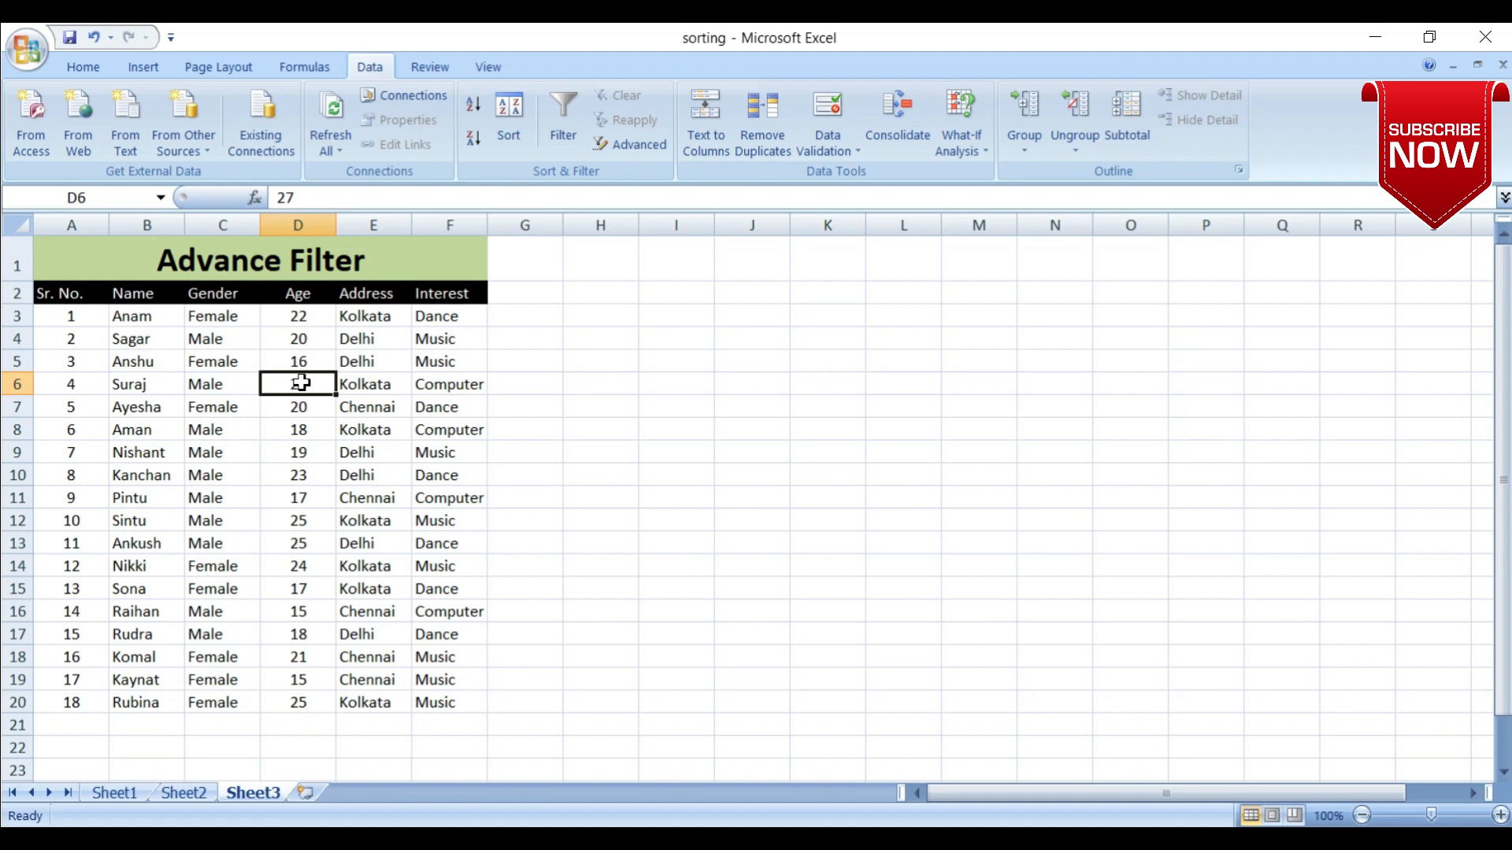
left_click(691, 299)
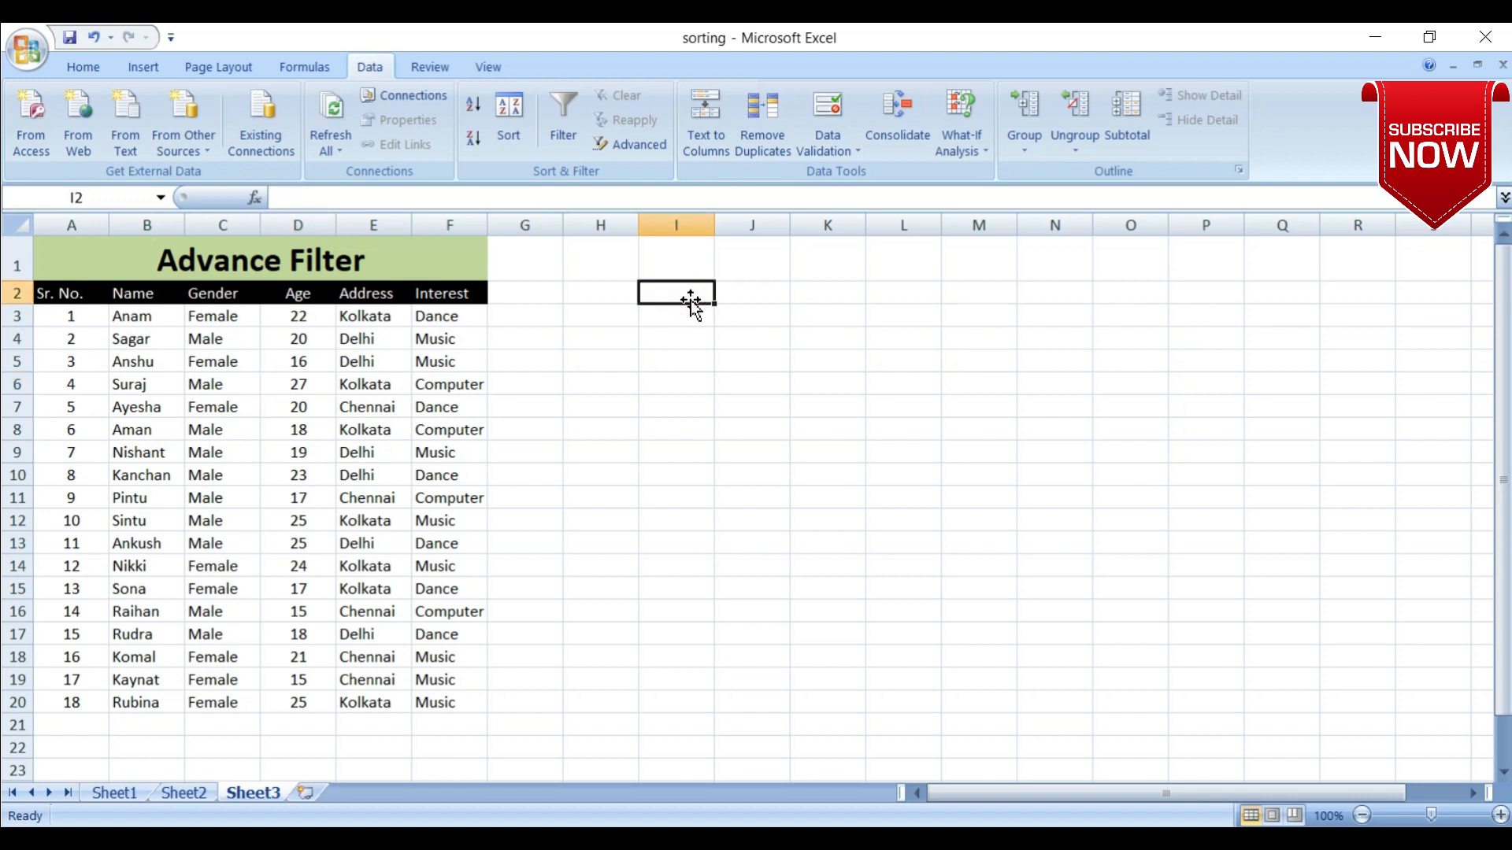
type("Gender")
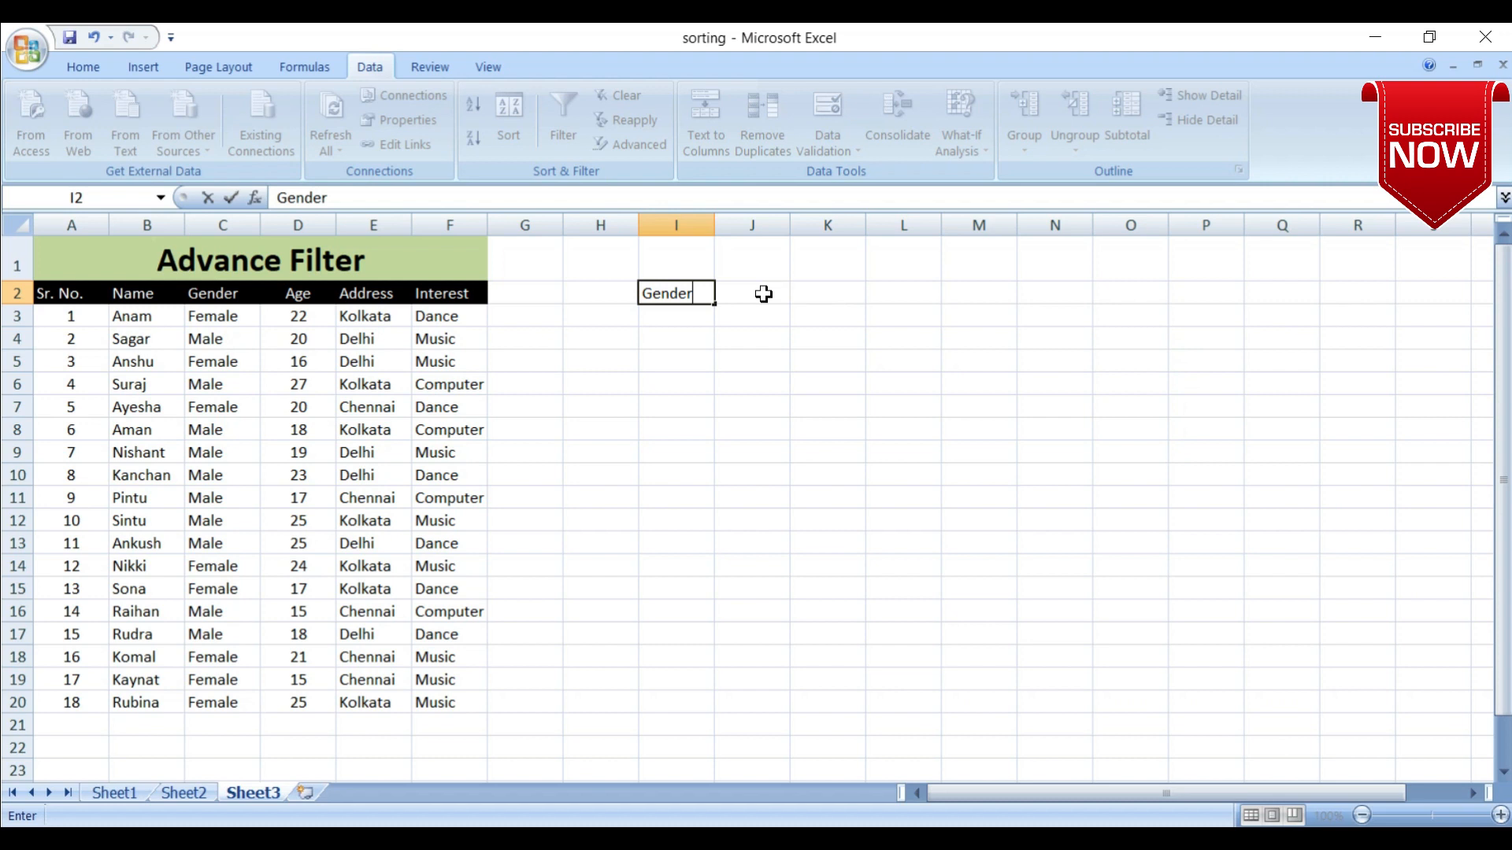
left_click(681, 323)
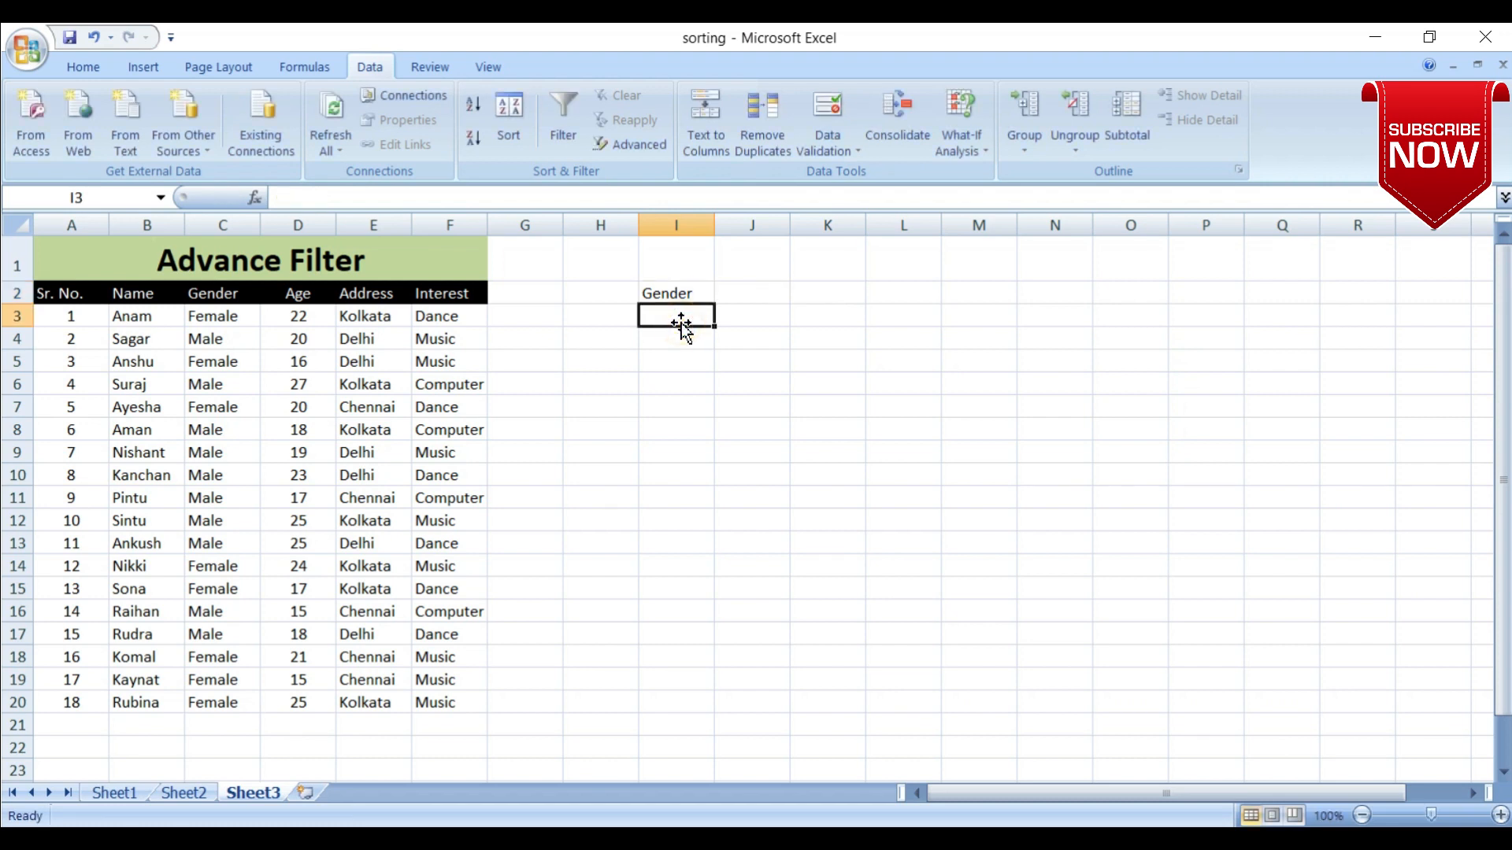
type("Fe")
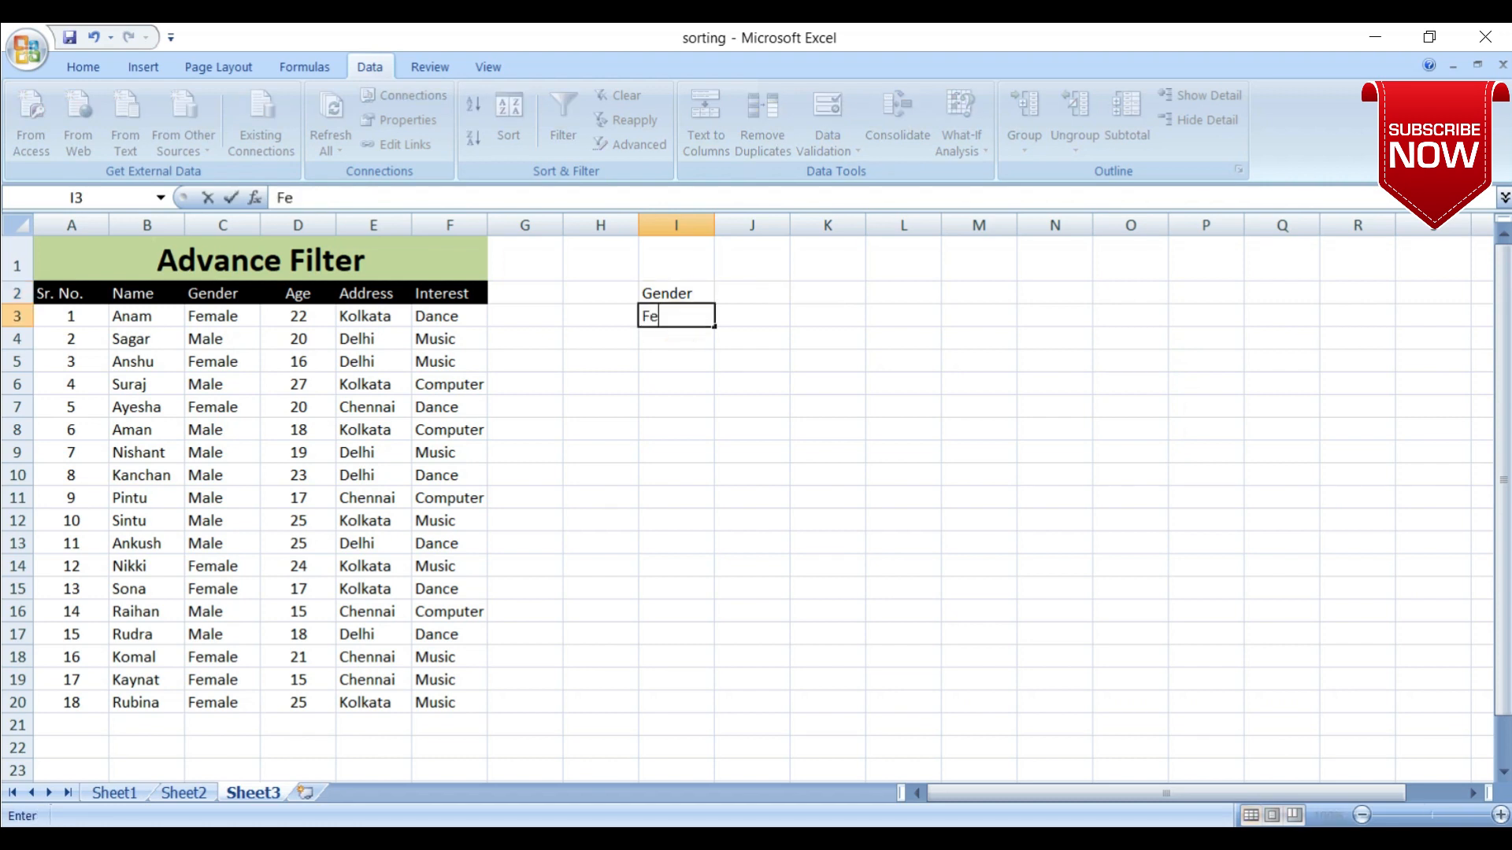
type("mal")
key("BackSpace")
key("BackSpace")
key("BackSpace")
key("BackSpace")
key("Escape")
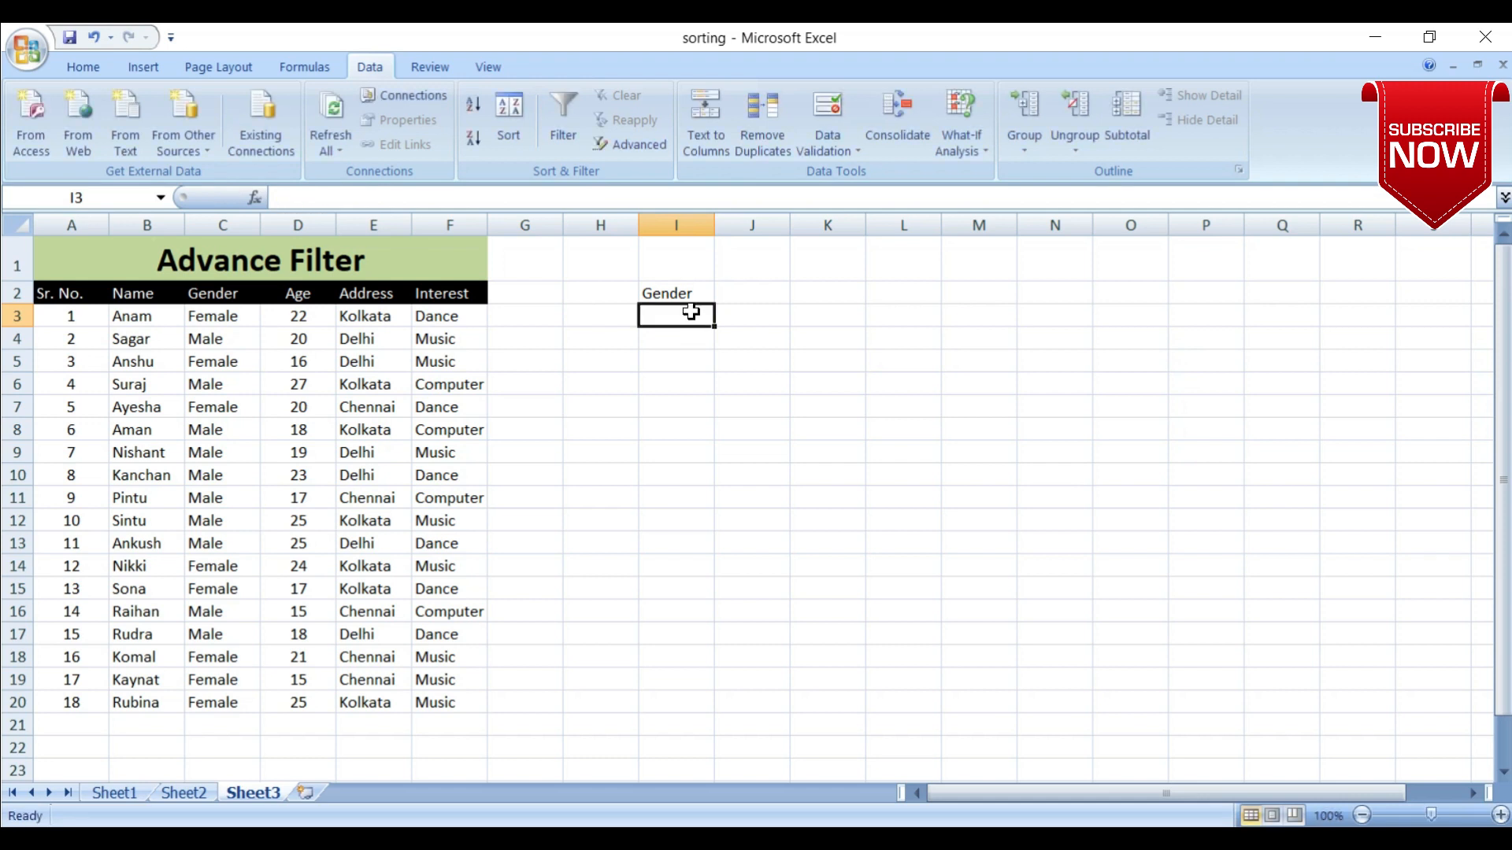
left_click(695, 292)
key("Delete")
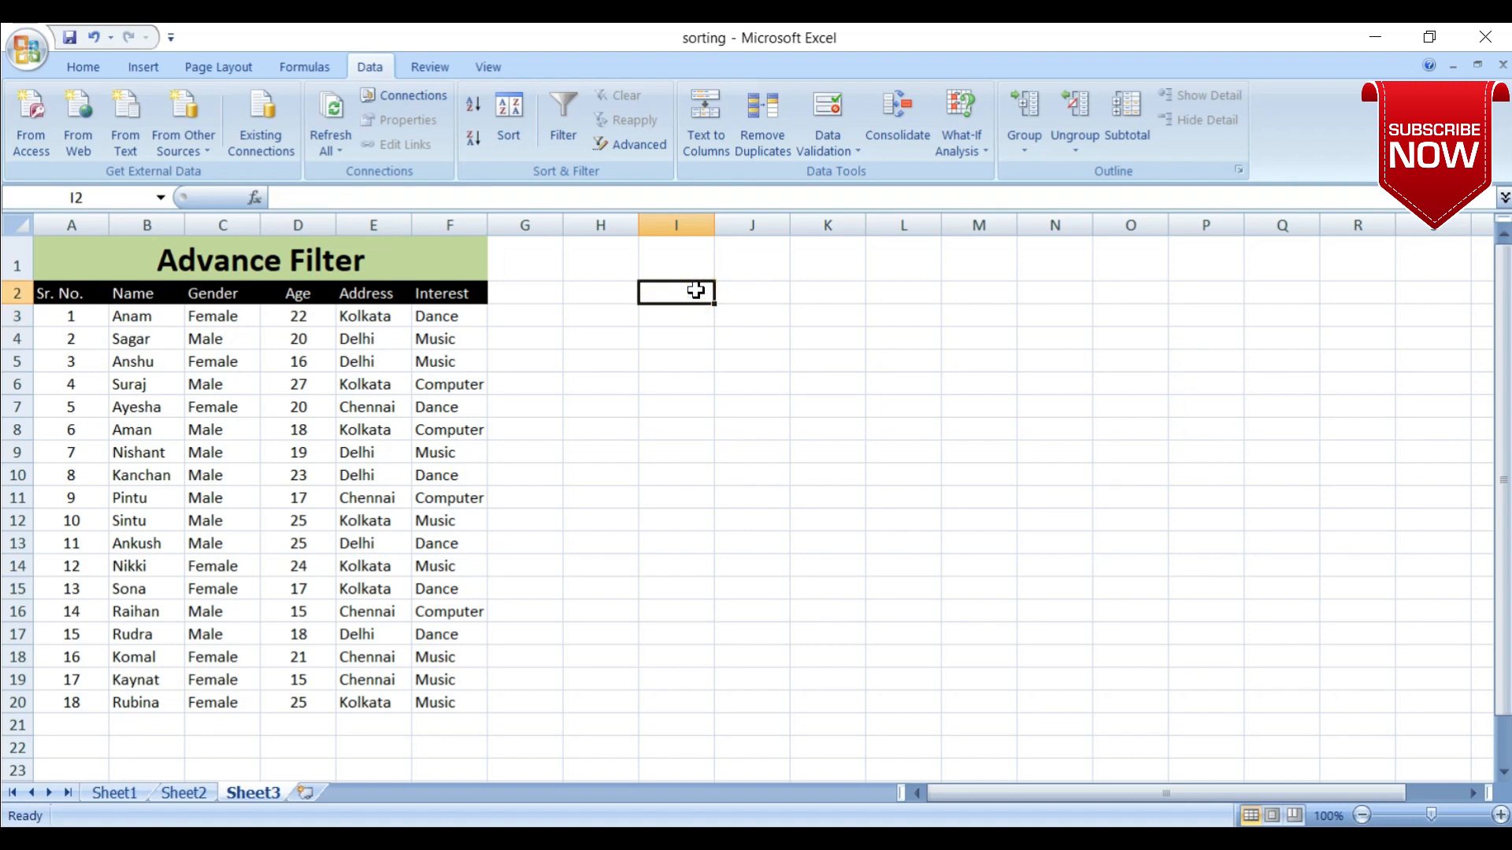
Build a criteria range on Sheet3 by copying the Gender header into I2 and a Female entry from that column into I3.
left_click(246, 300)
key("ctrl+c")
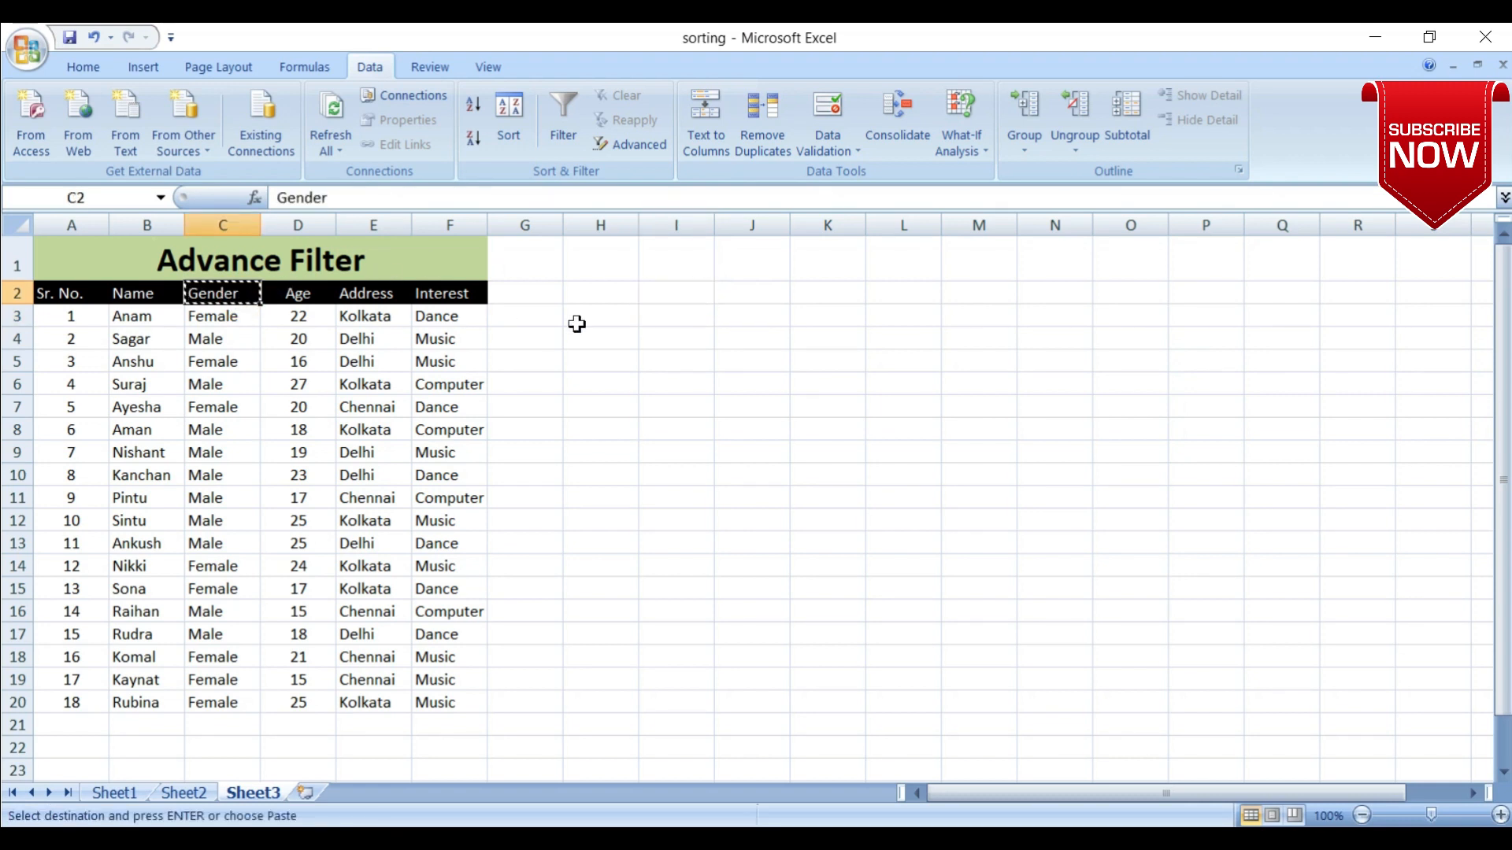
left_click(671, 293)
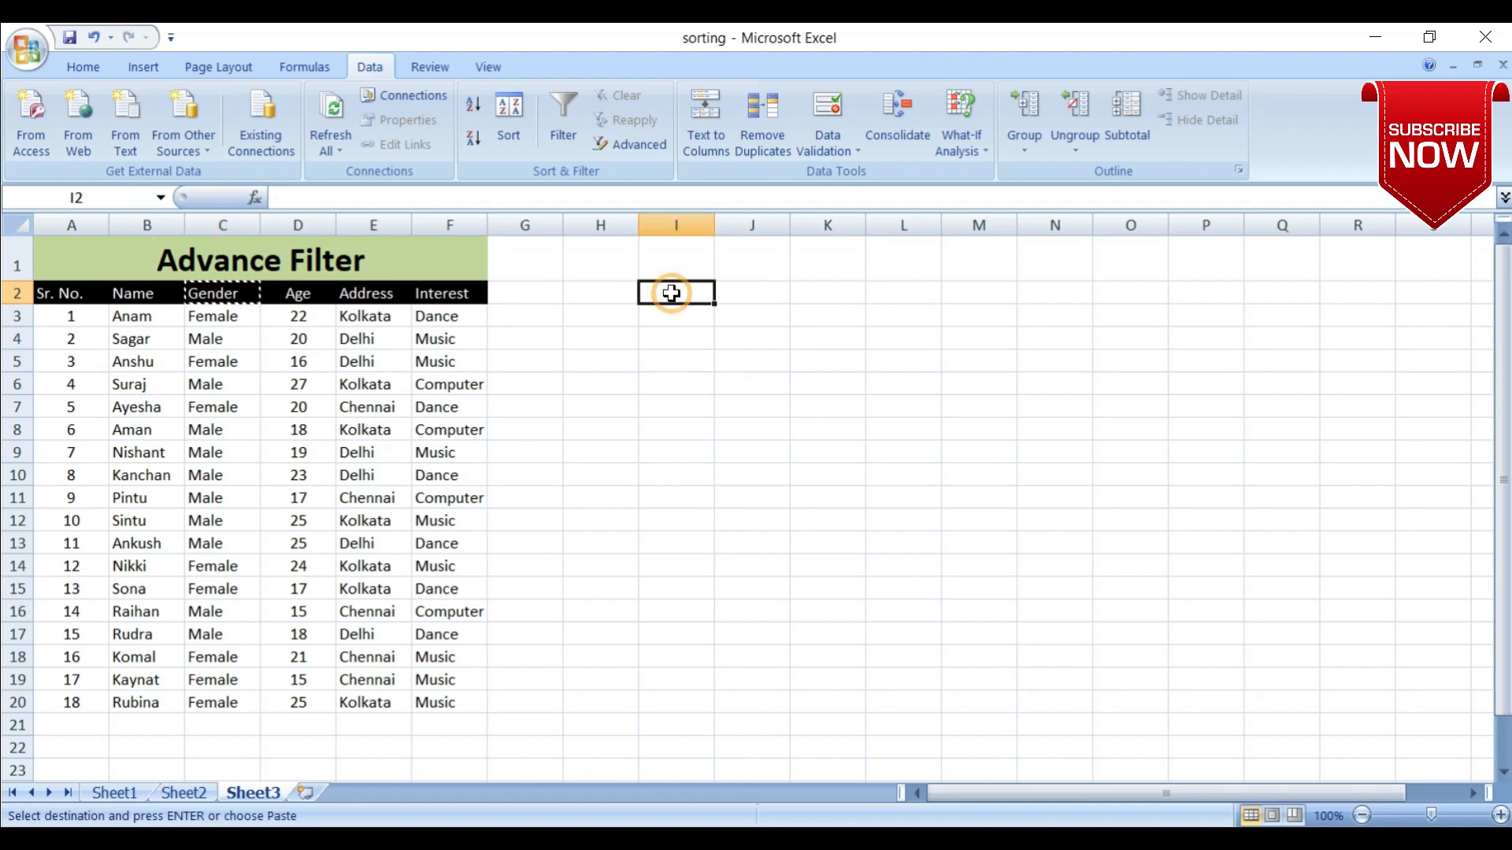
key("ctrl+v")
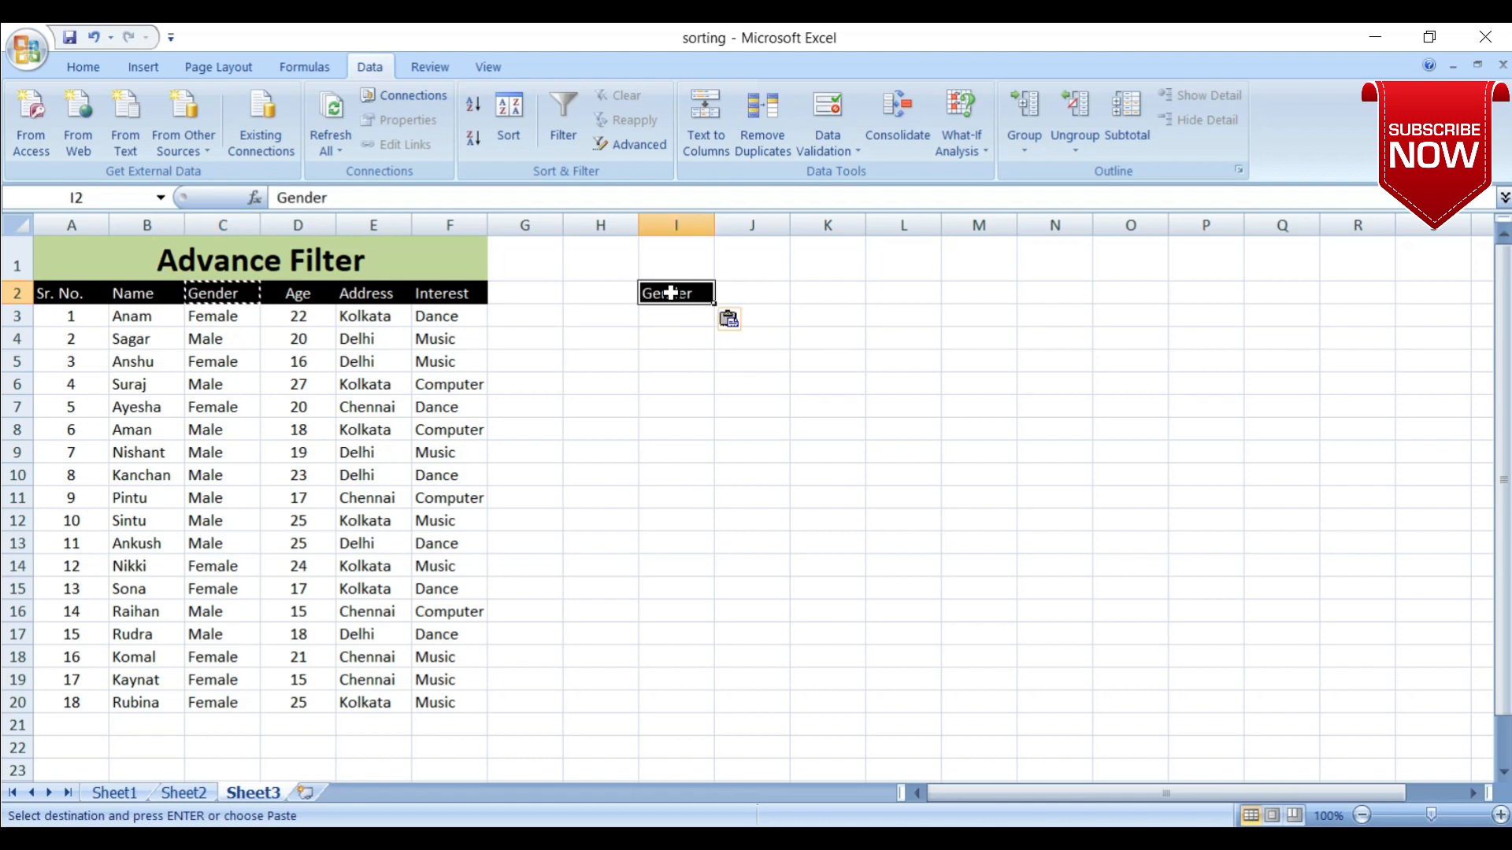
left_click(257, 320)
key("ctrl+c")
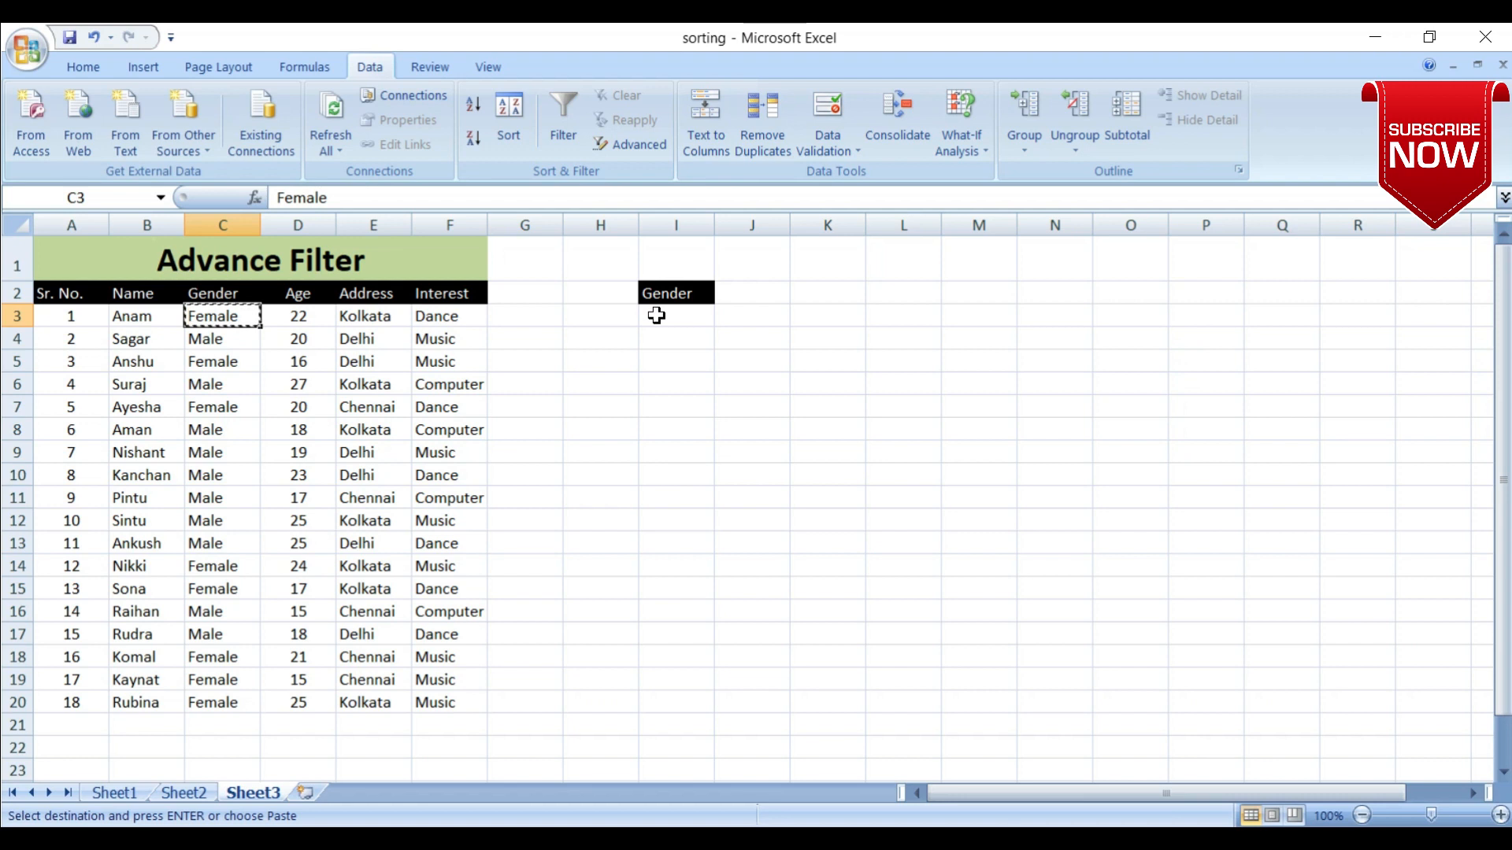
left_click(656, 315)
key("ctrl+v")
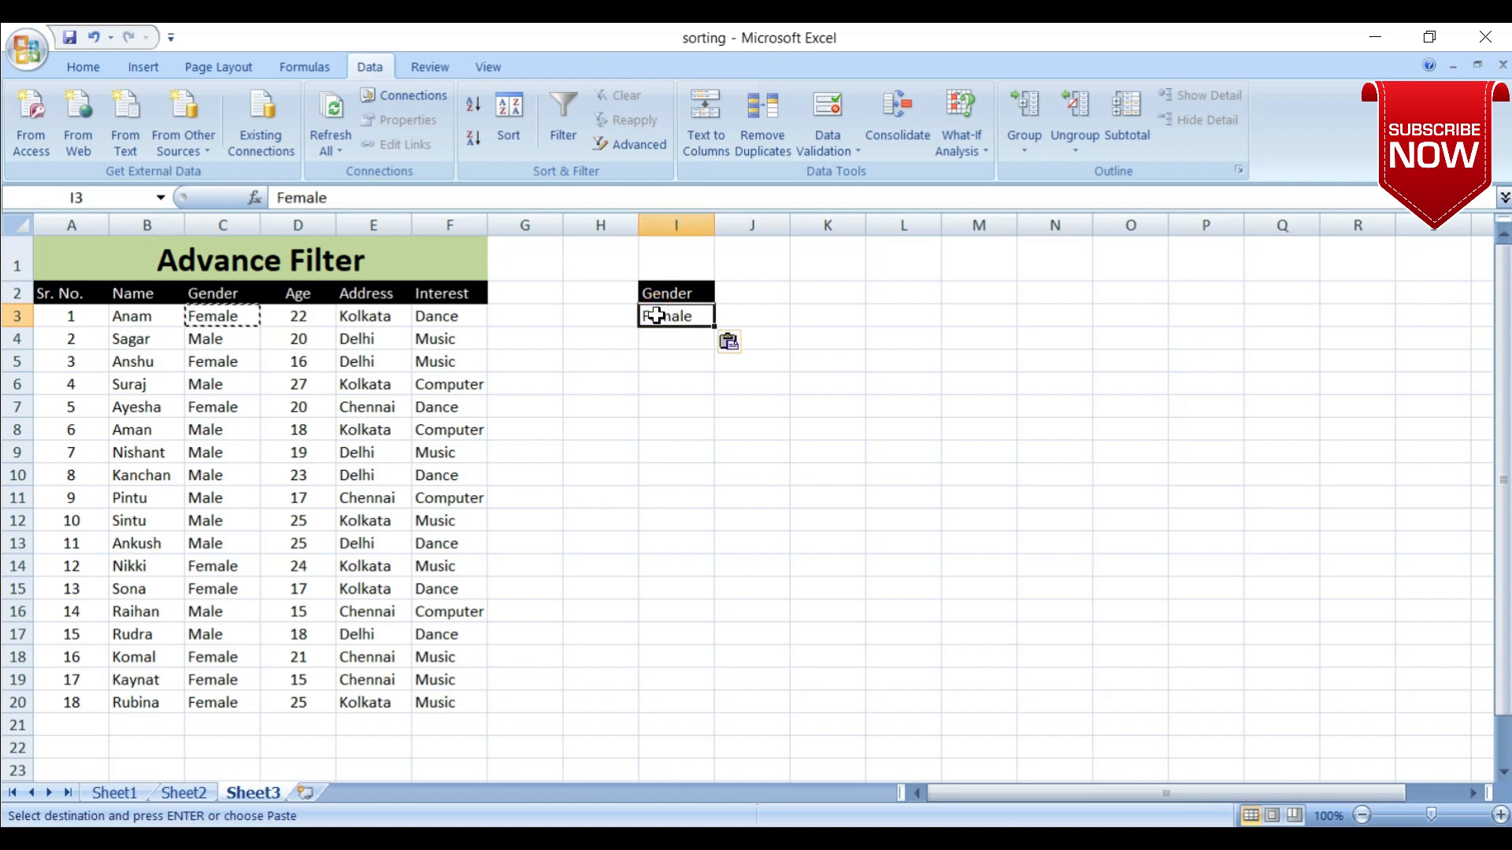
Start an advanced filter on Sheet3 with the whole table, headers included (A2:F20), as the list range.
left_click_drag(675, 296, 676, 314)
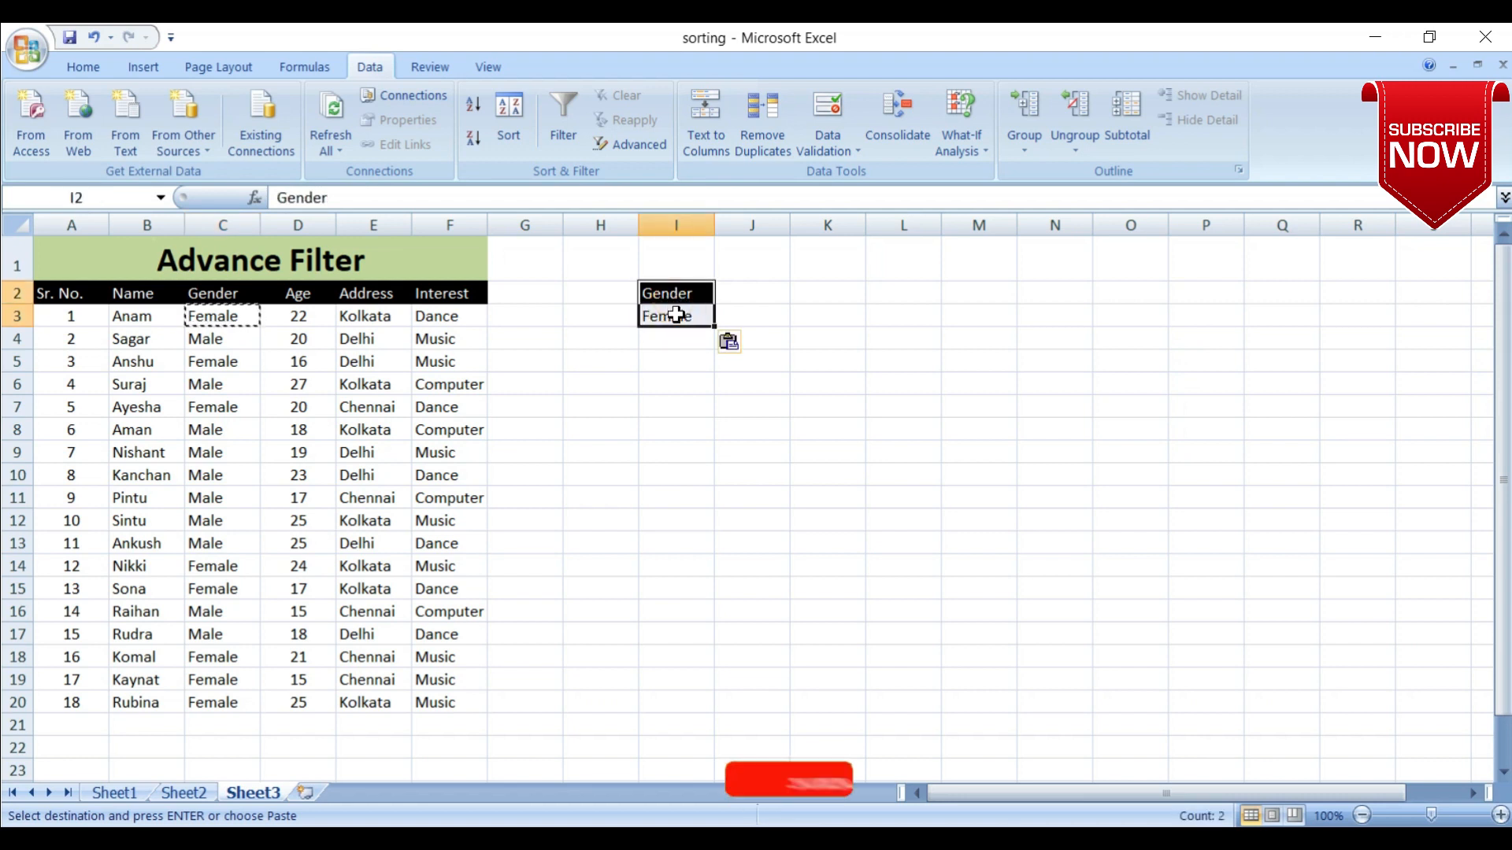
key("Escape")
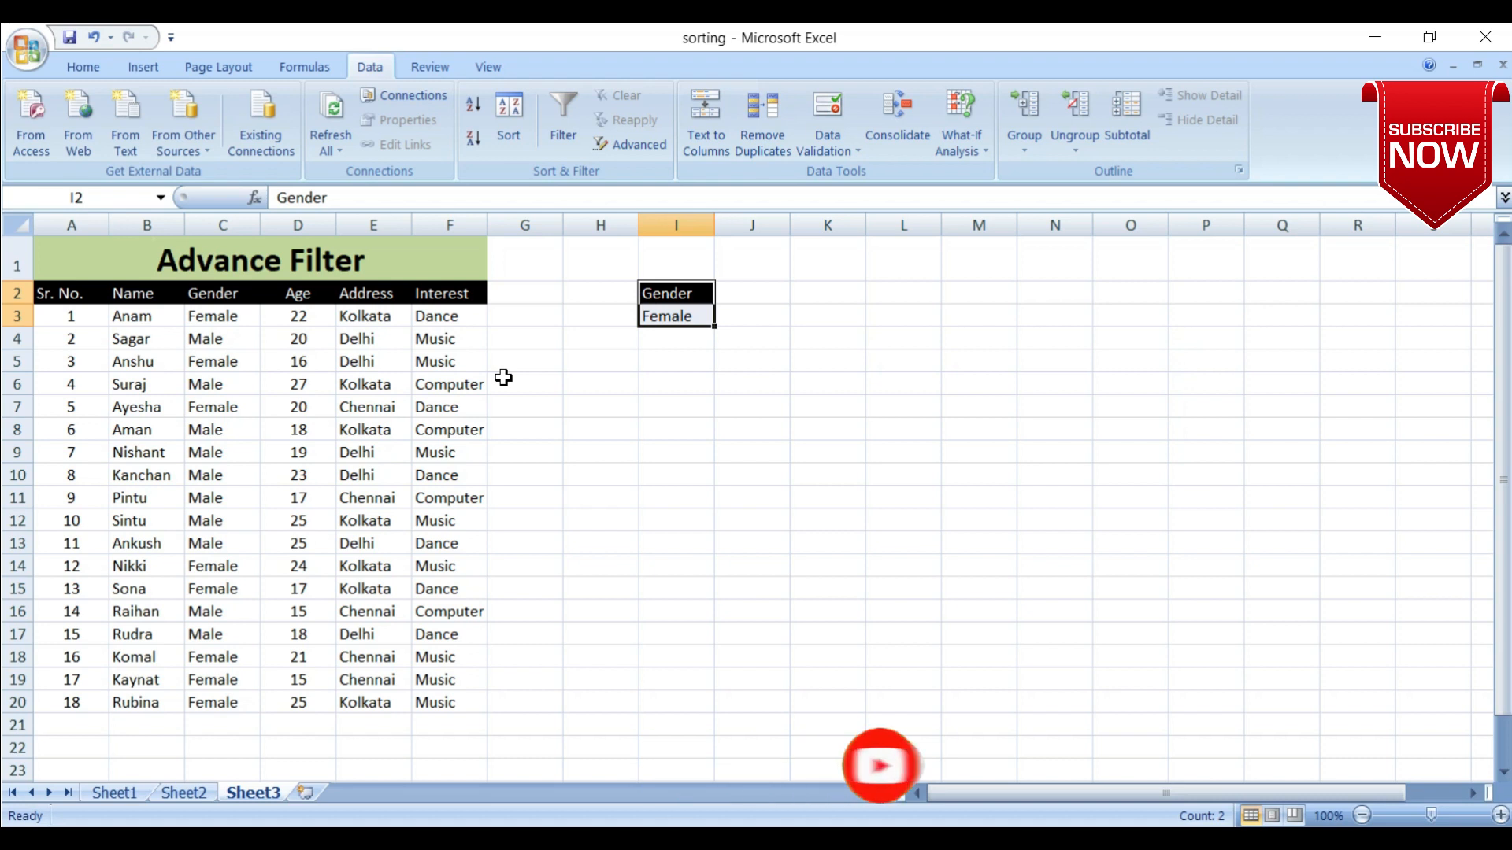
left_click(652, 150)
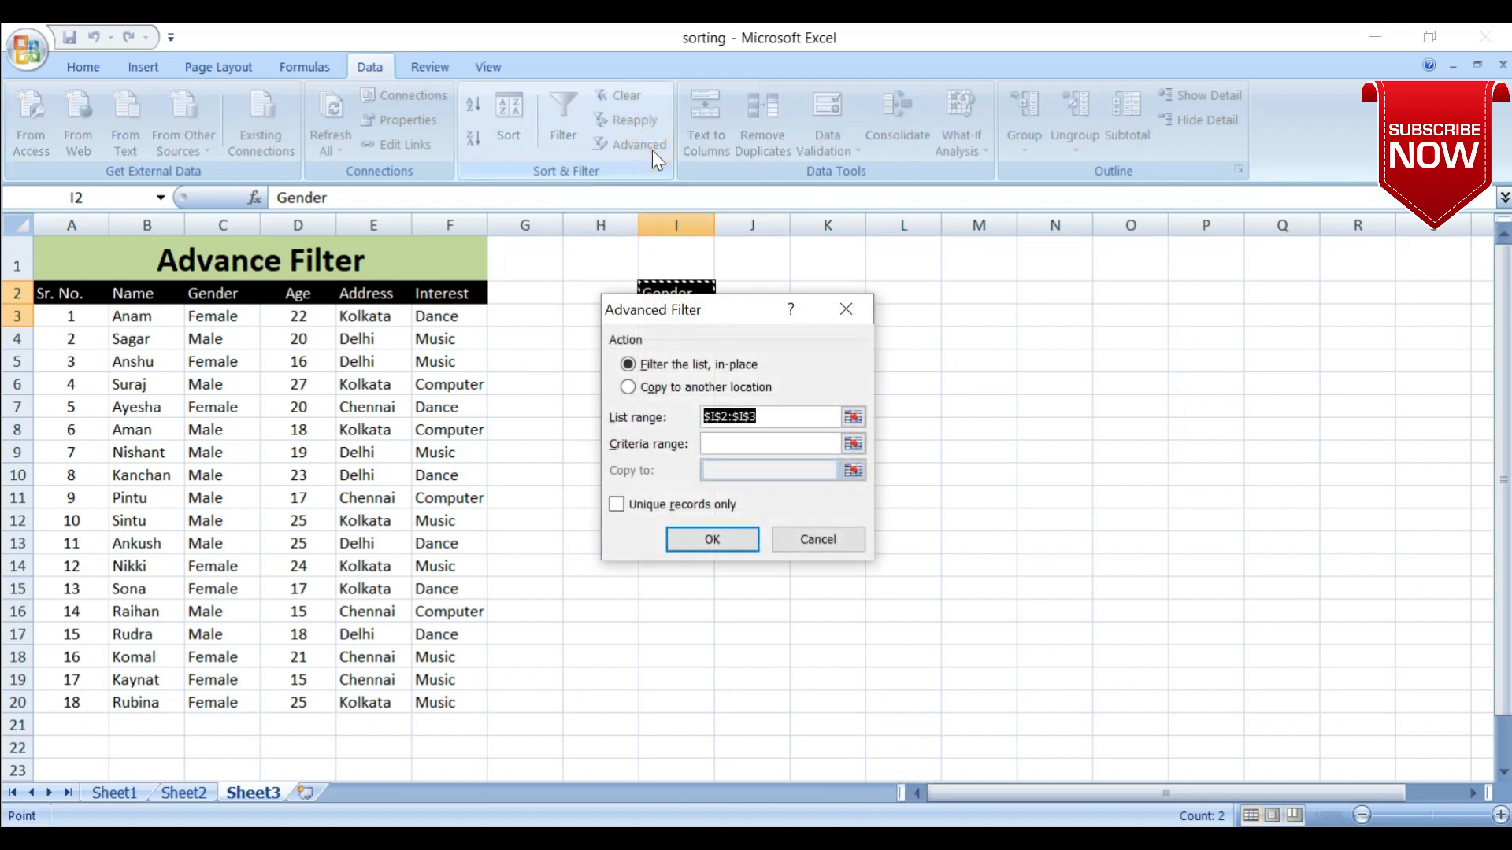
left_click_drag(712, 315, 904, 256)
left_click_drag(968, 351, 882, 352)
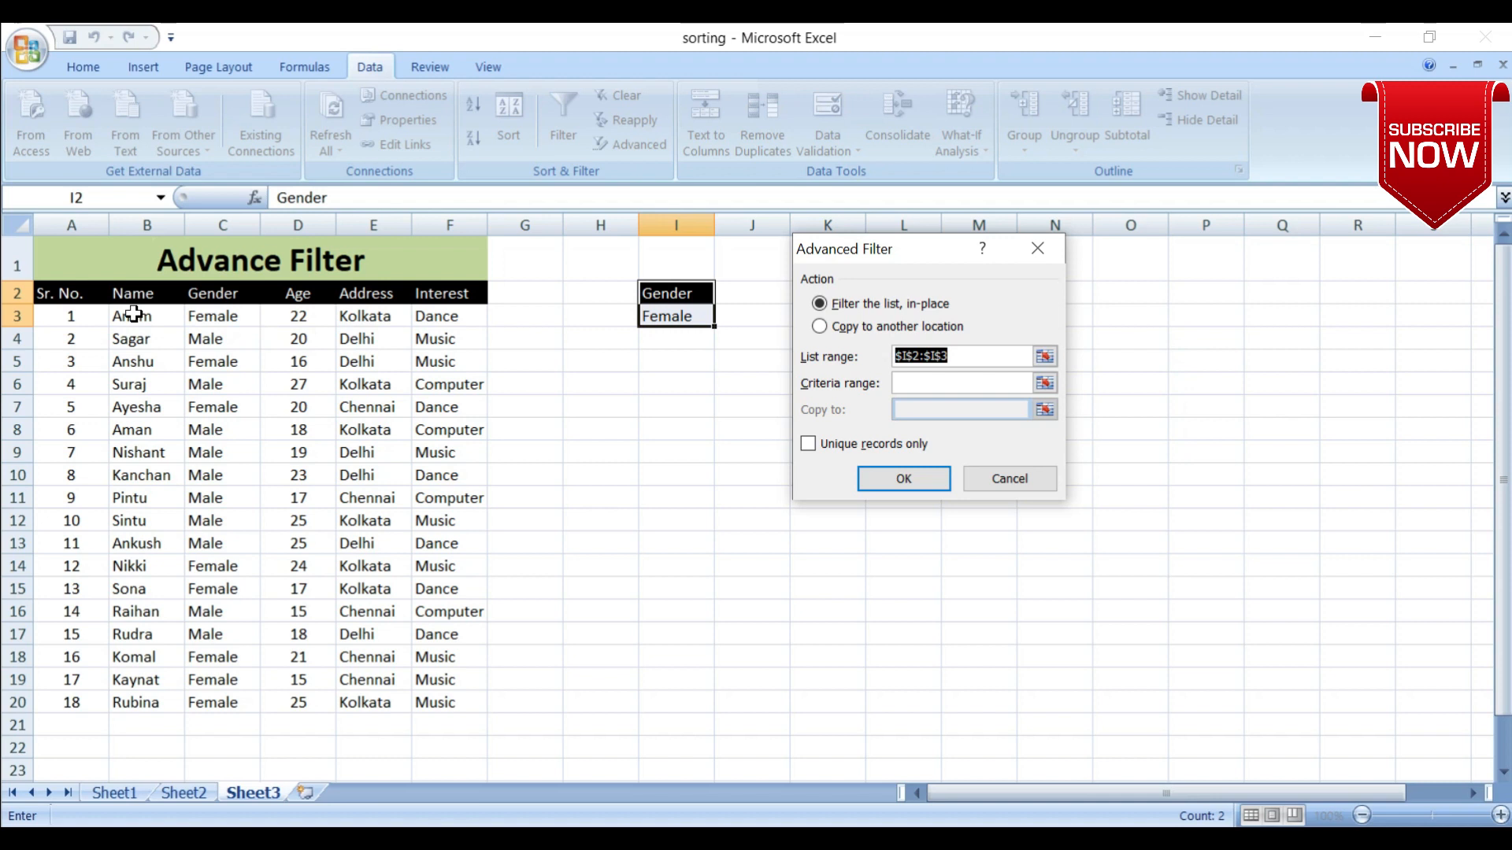
left_click_drag(55, 293, 436, 698)
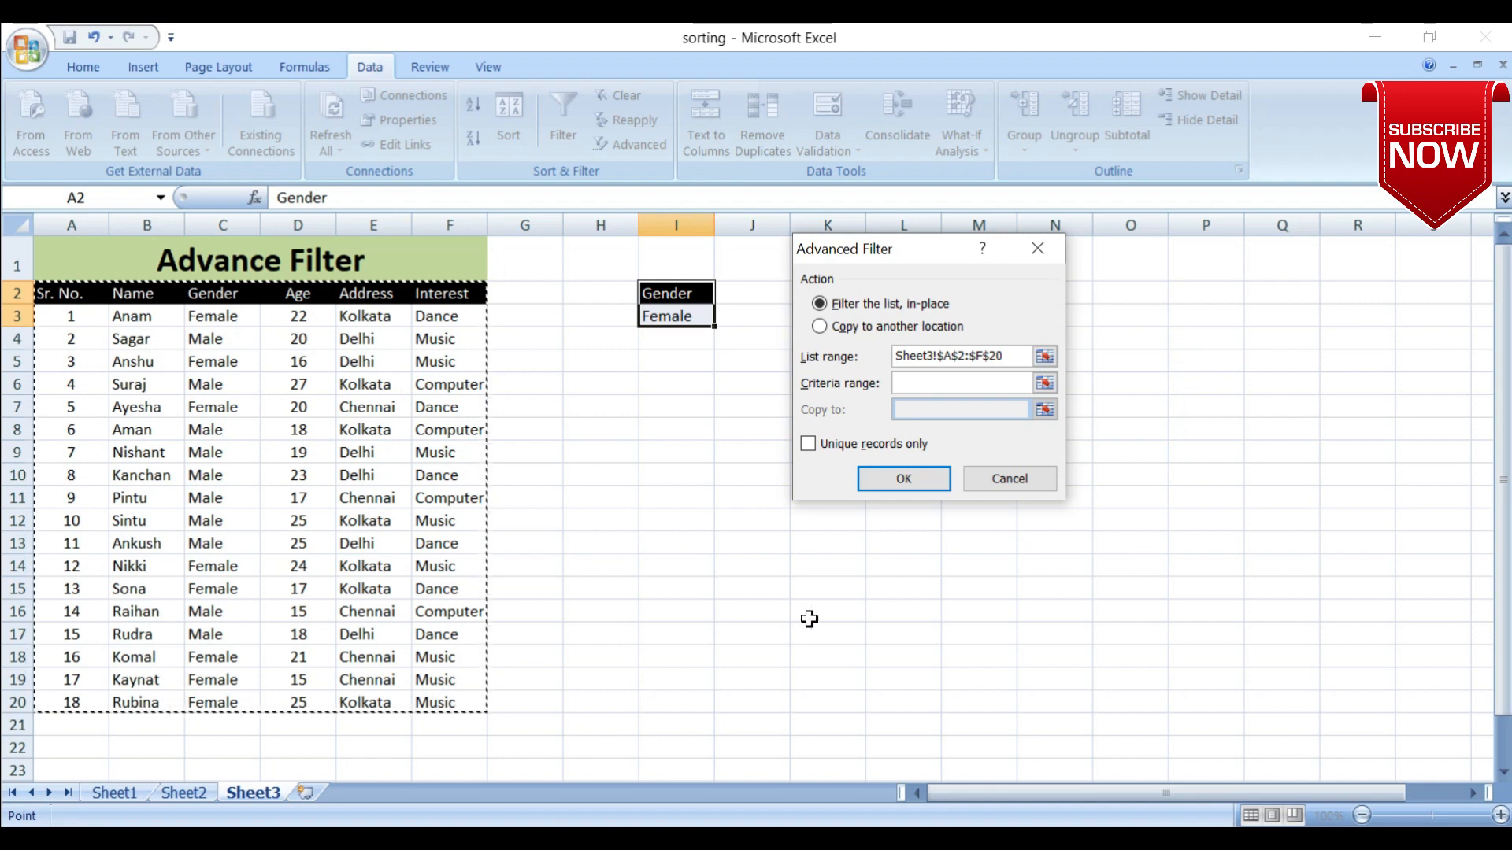
Run the advanced filter with I2:I3 as the criteria range, copying the matching rows to another location starting at H6.
left_click(823, 326)
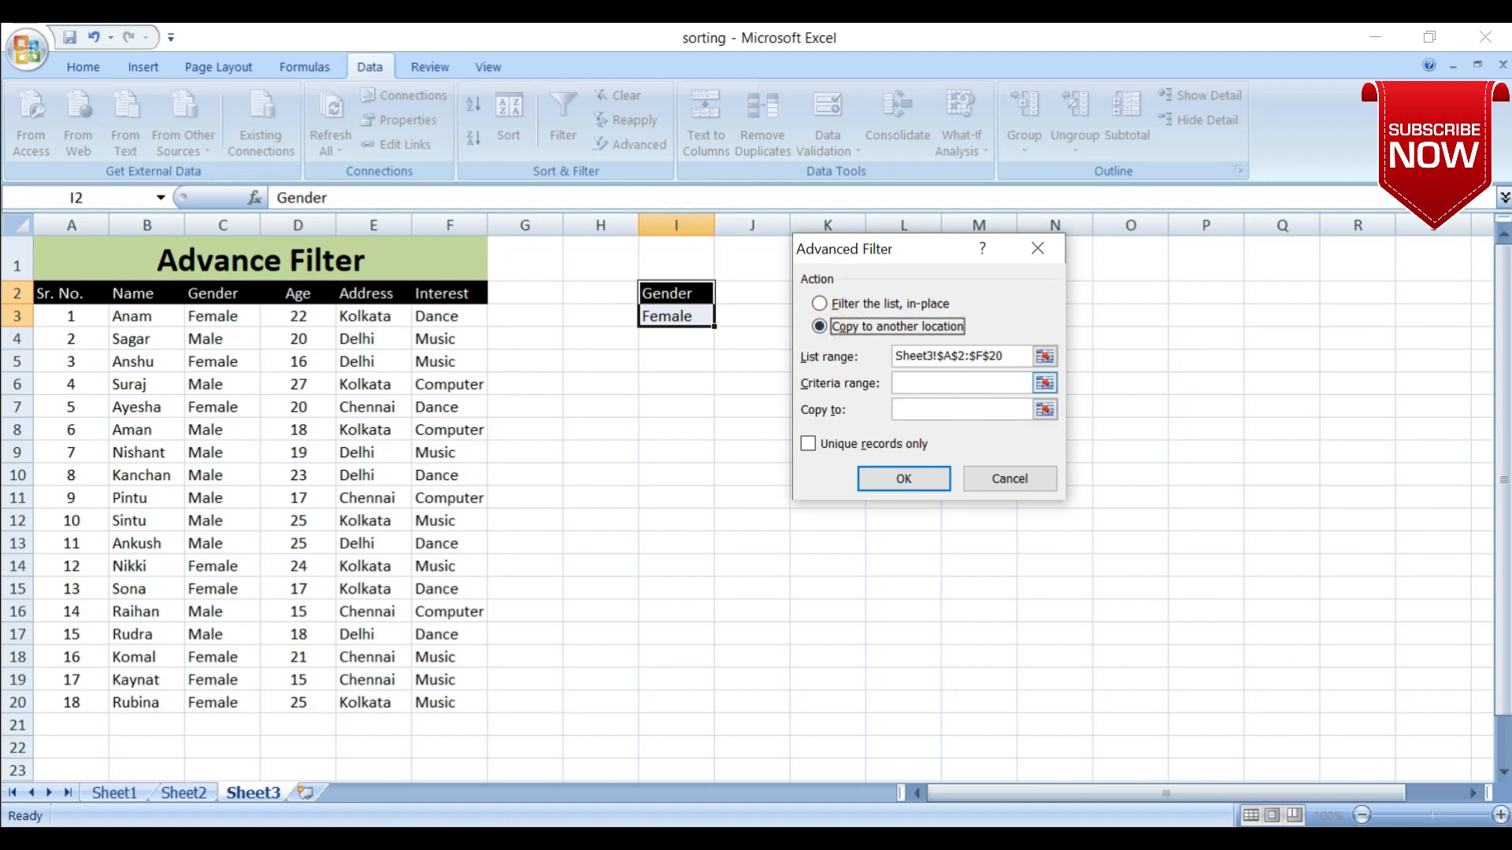
left_click(957, 381)
left_click_drag(683, 297, 687, 320)
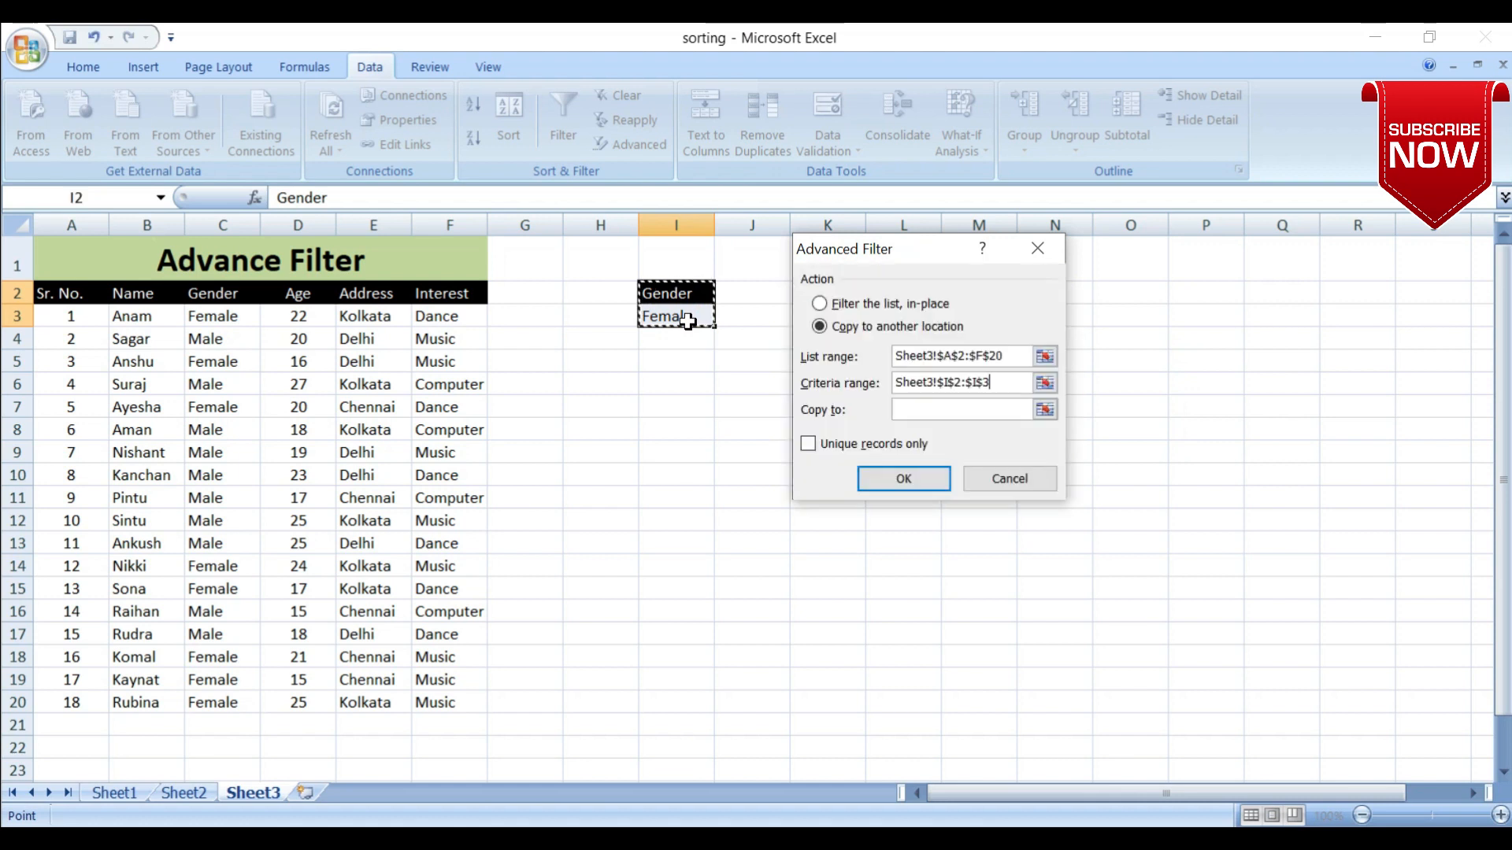
left_click(918, 411)
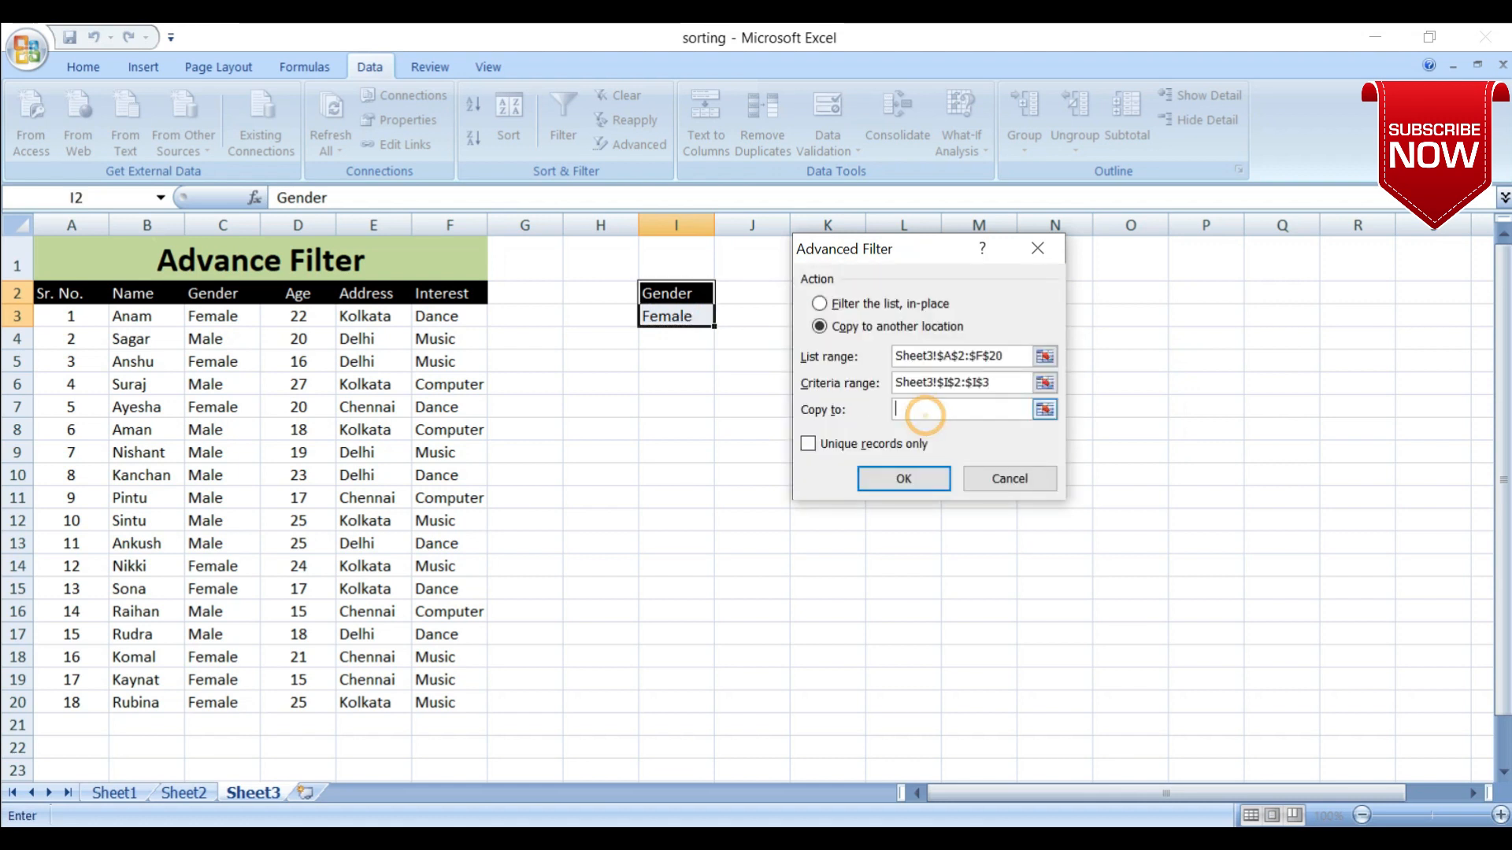
left_click(577, 385)
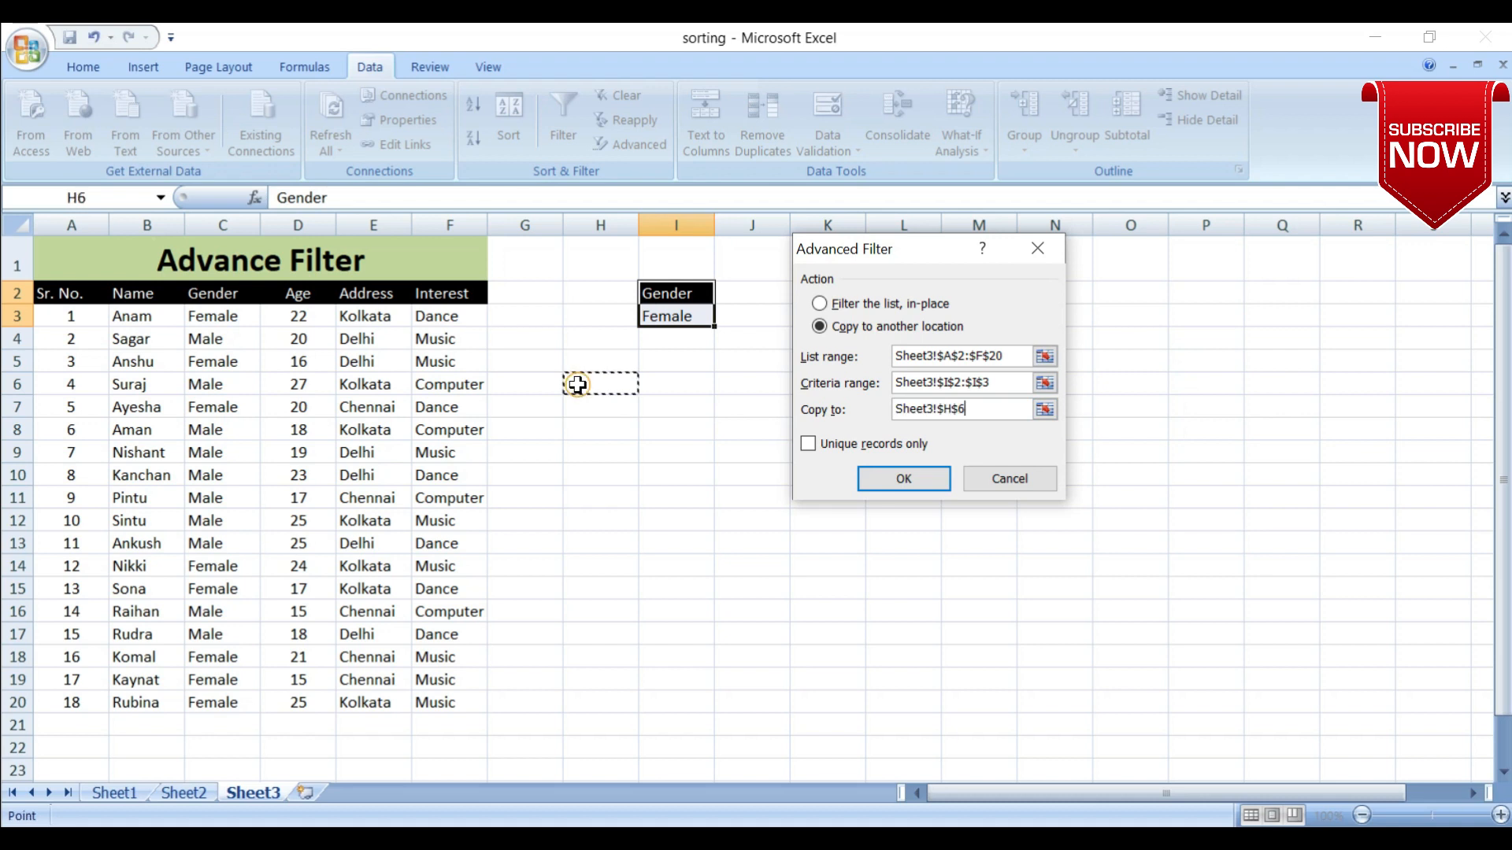
left_click(879, 475)
left_click(760, 417)
key("ctrl+shift+Down")
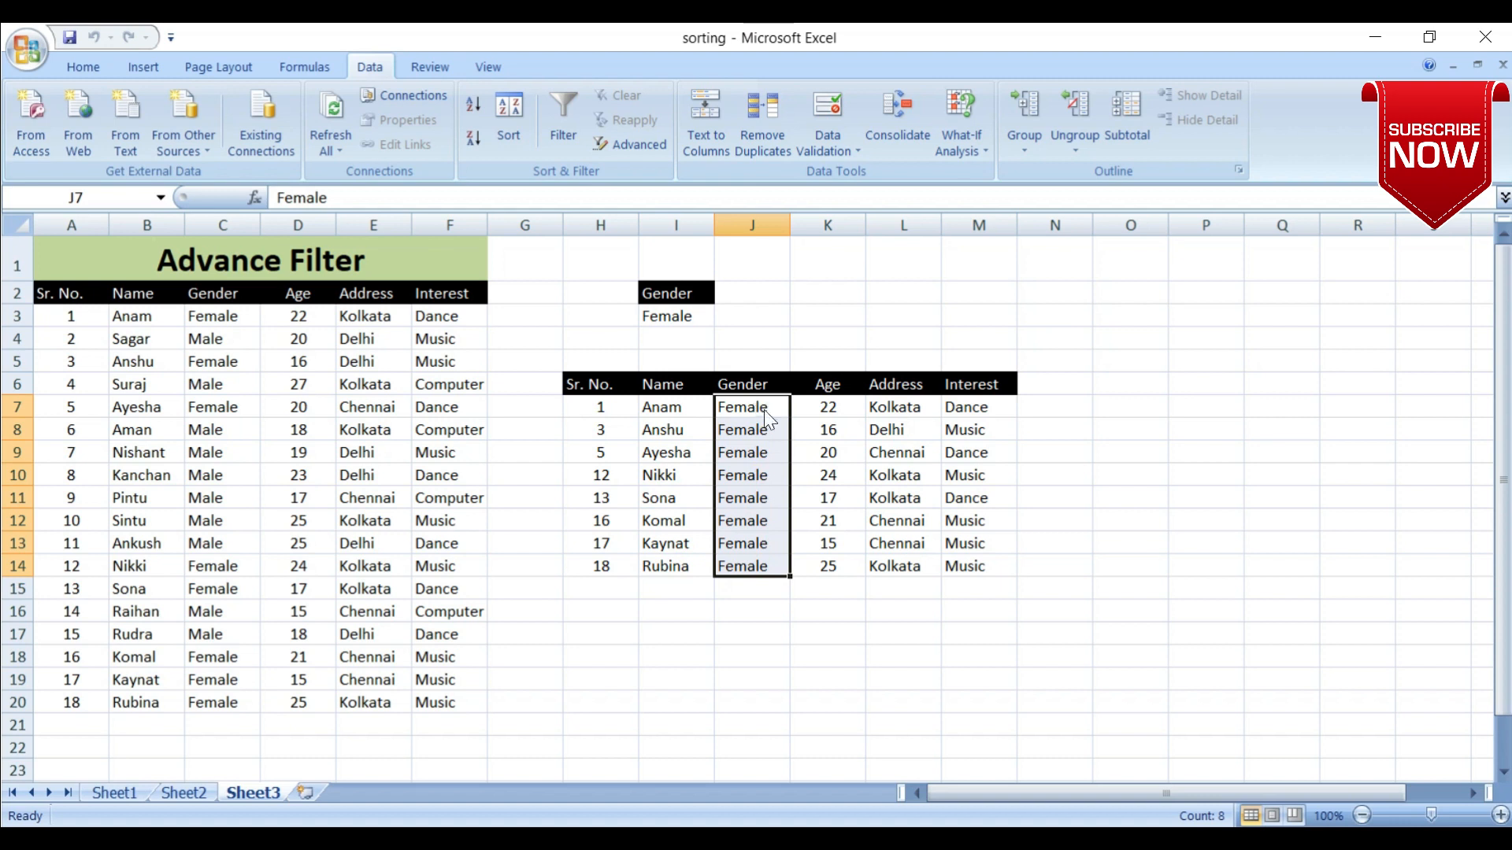
Copy the Address header and its Kolkata entry into J2:J3 beside the Gender criterion, and clear the earlier filter output.
left_click(745, 296)
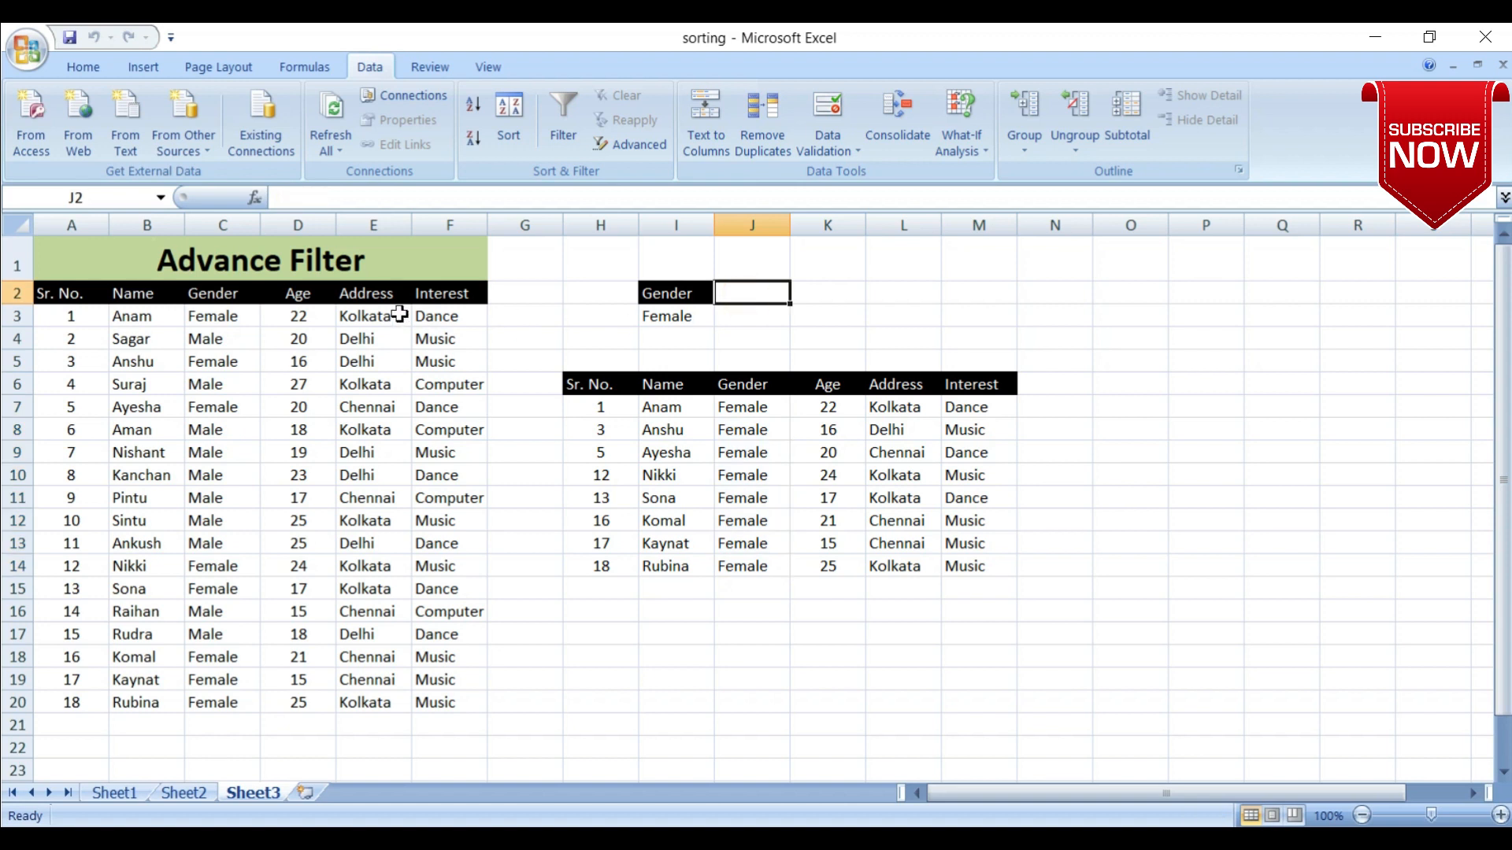
left_click(373, 295)
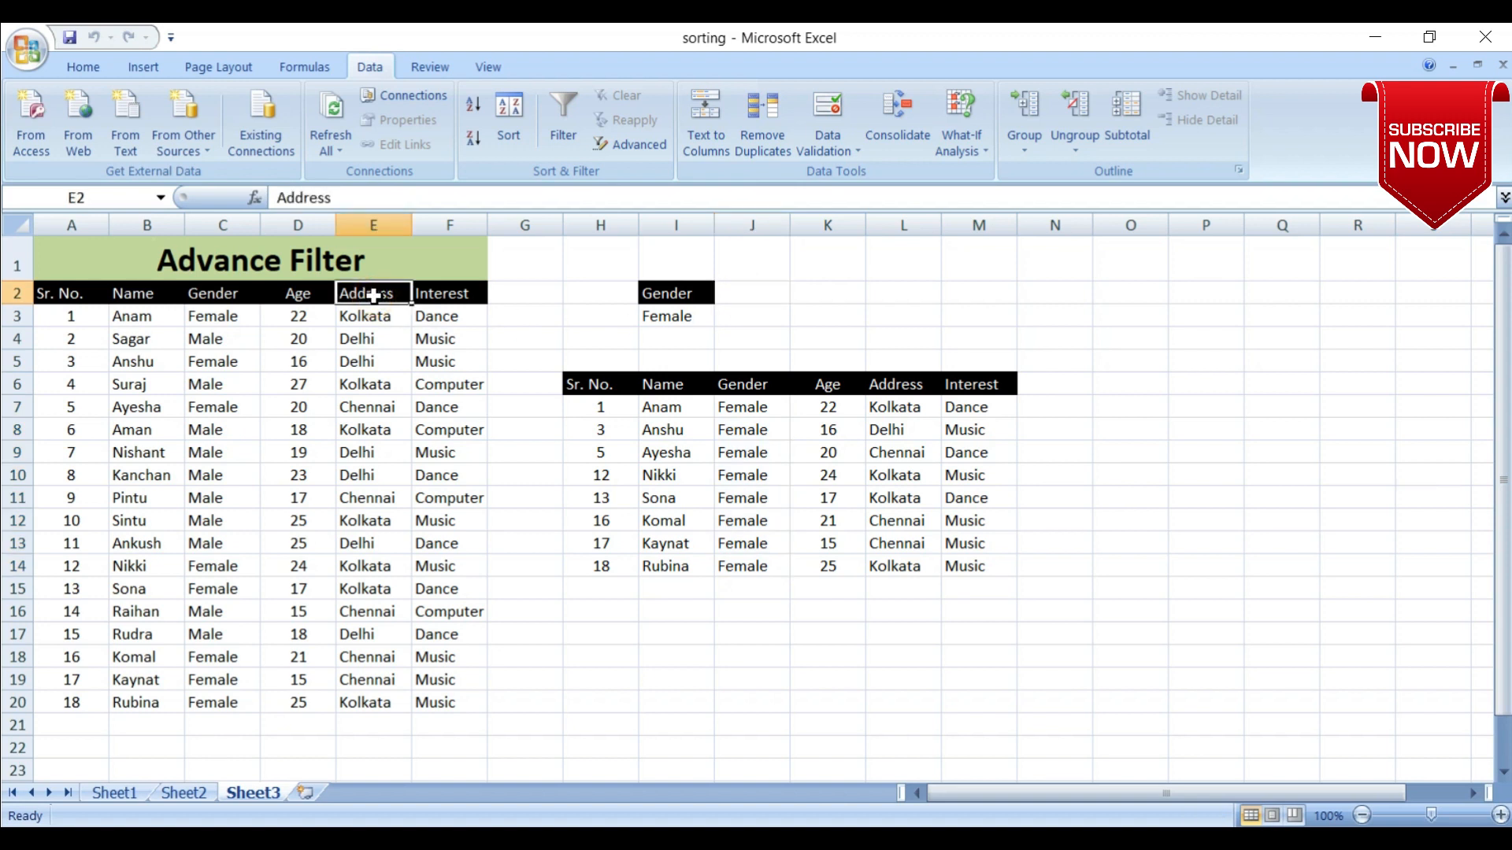
left_click_drag(373, 296, 373, 309)
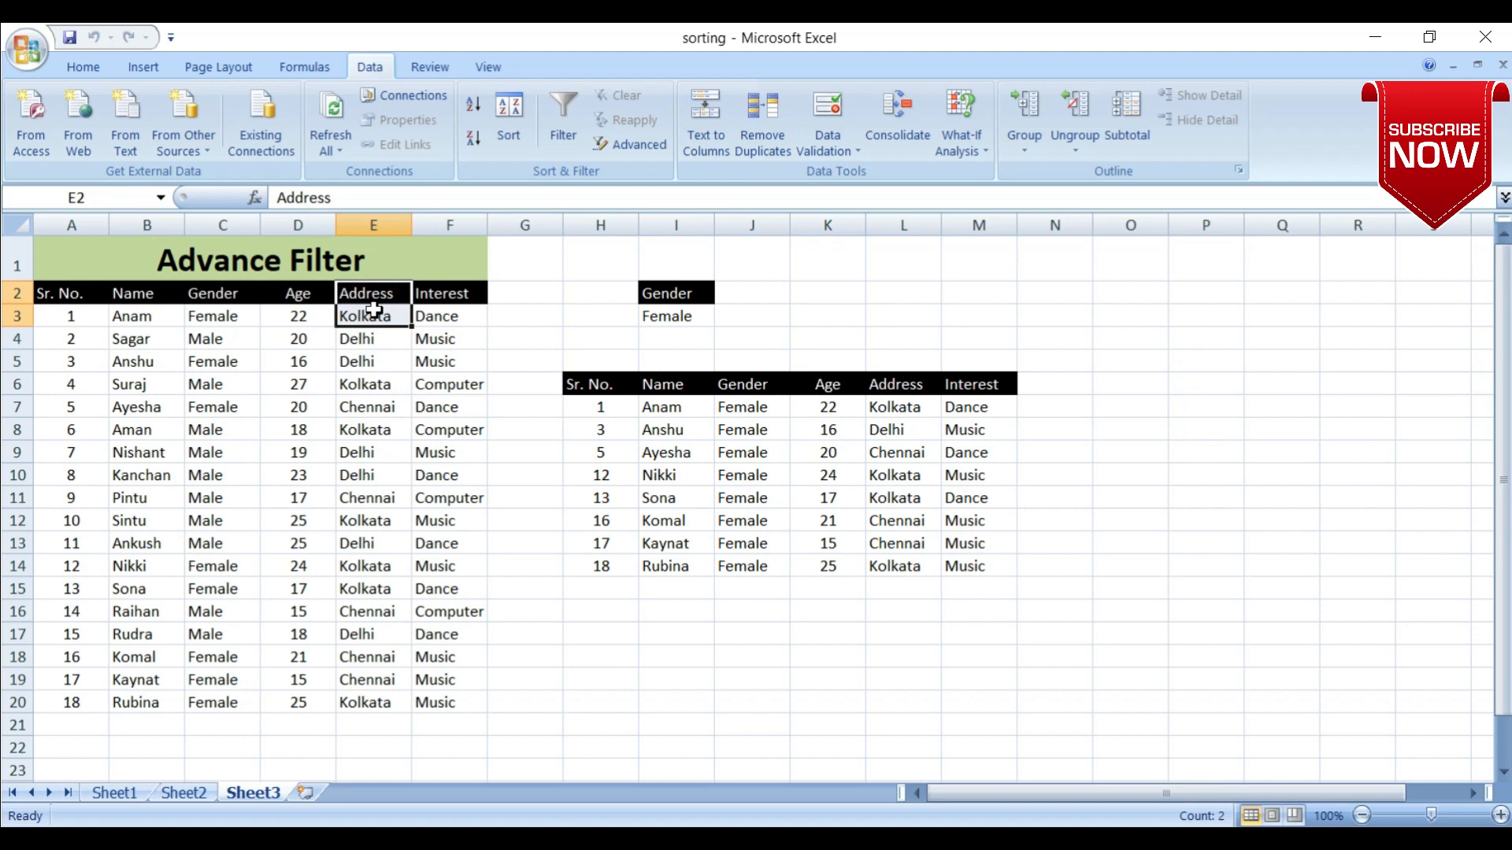
key("ctrl+c")
left_click(739, 291)
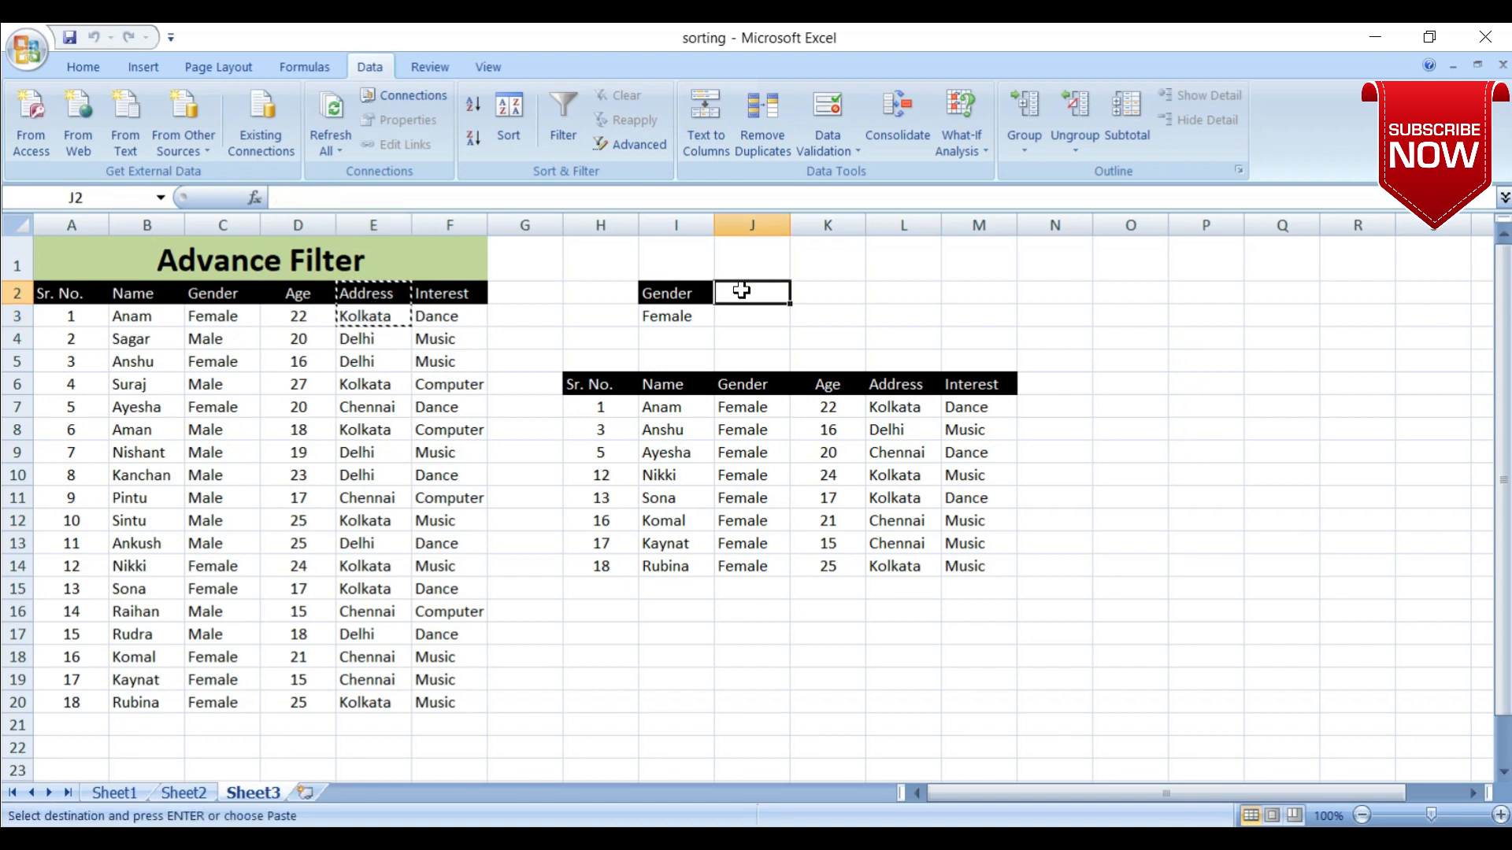
key("ctrl+v")
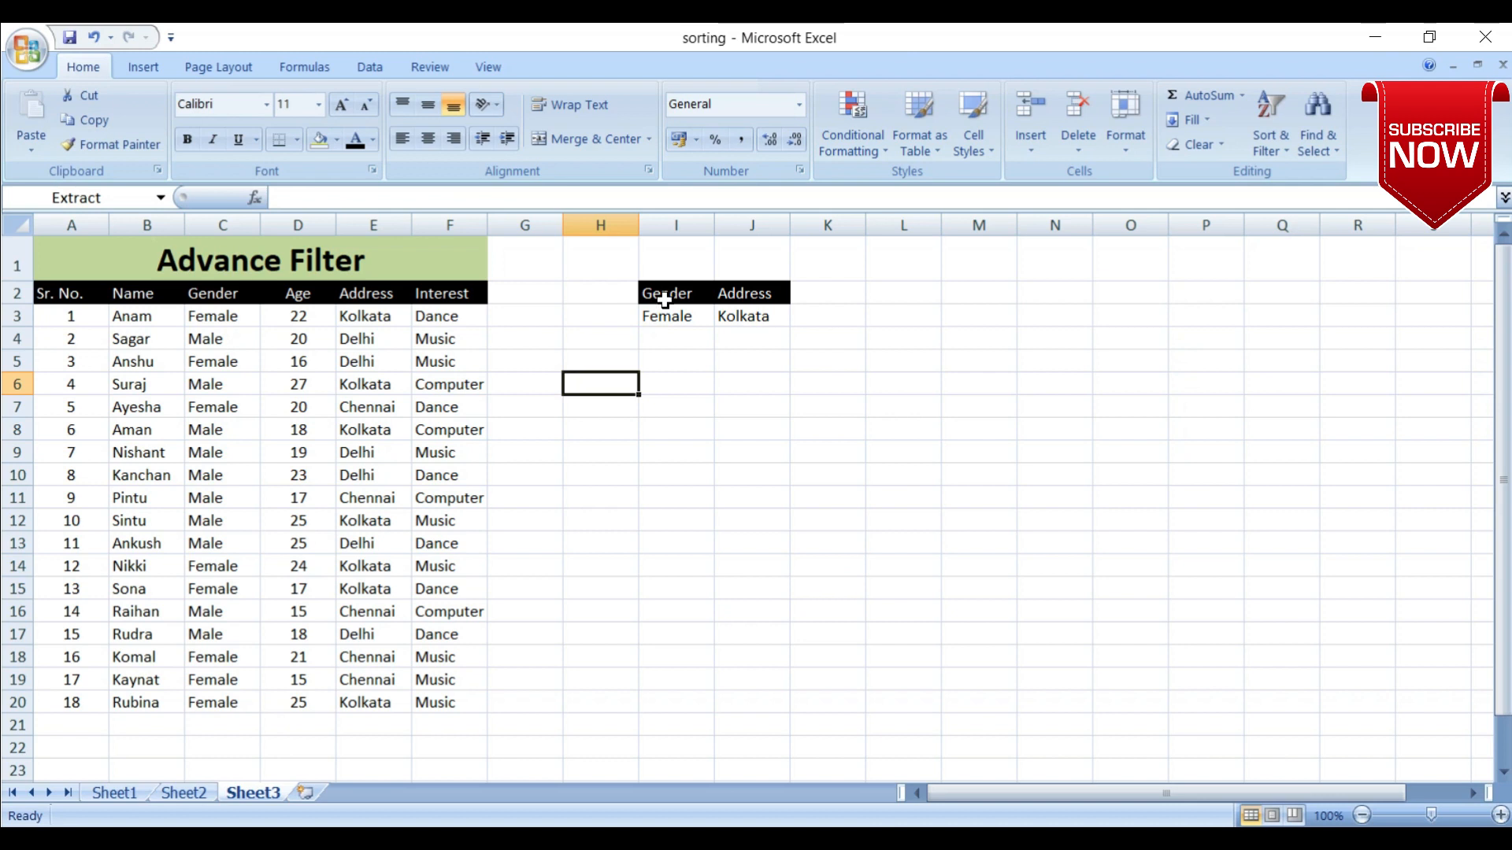
Start another advanced filter on A2:F20 and set it to copy the results to another location.
left_click(664, 296)
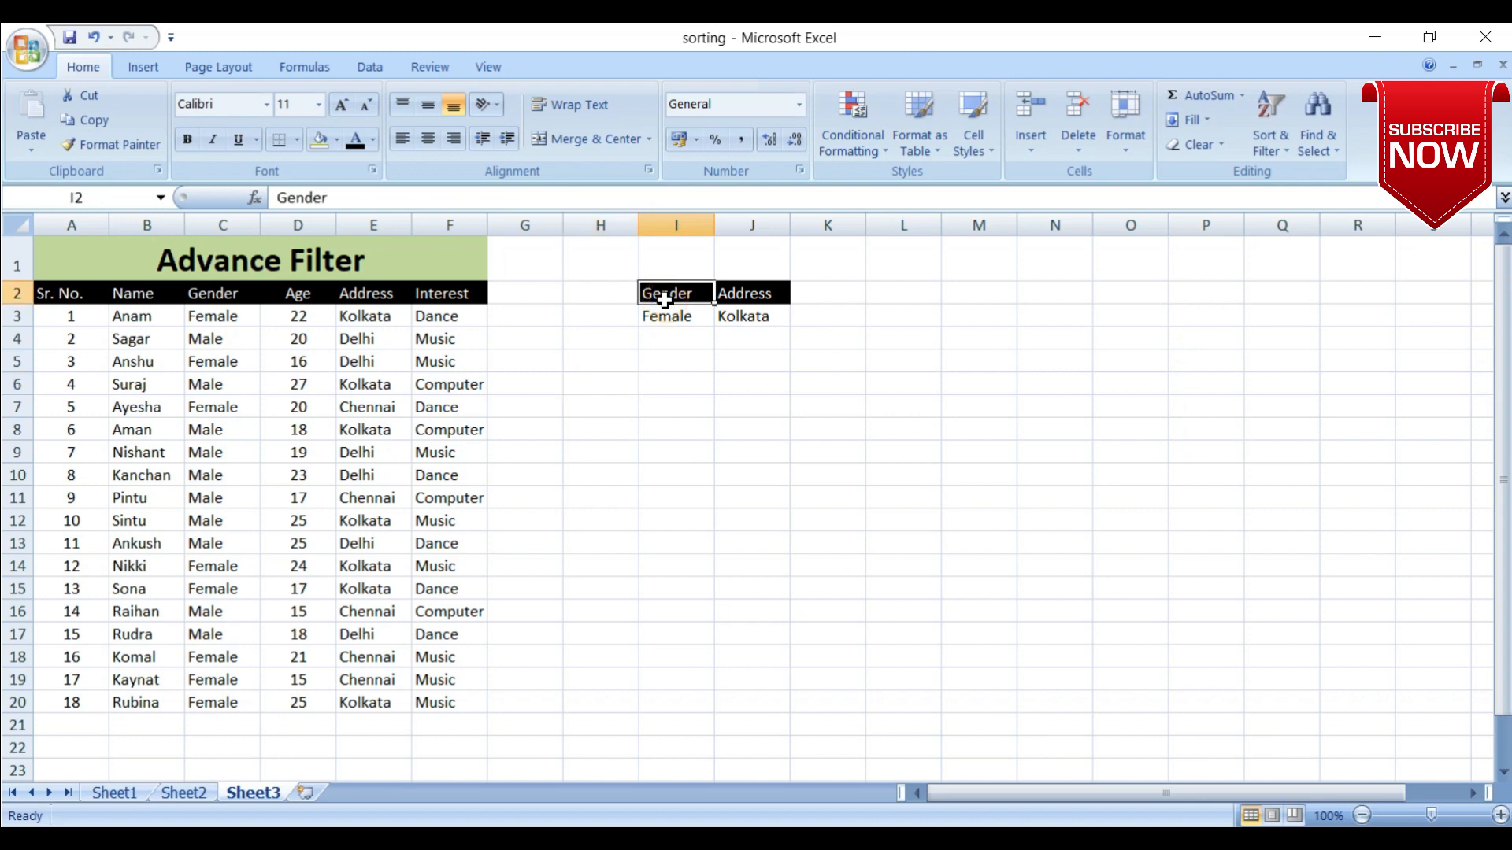
left_click_drag(666, 303, 745, 311)
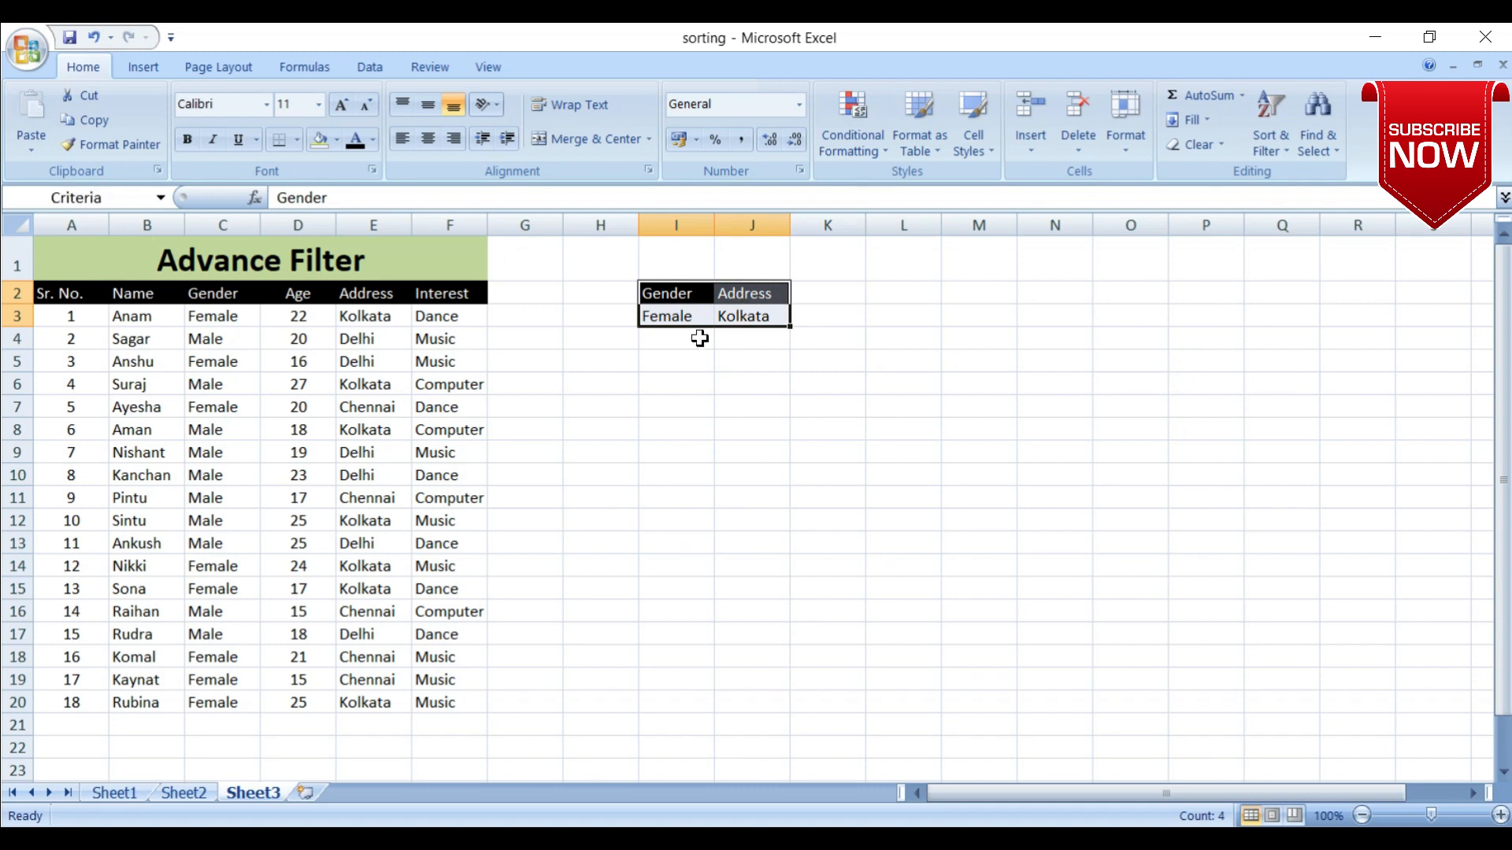
left_click(601, 416)
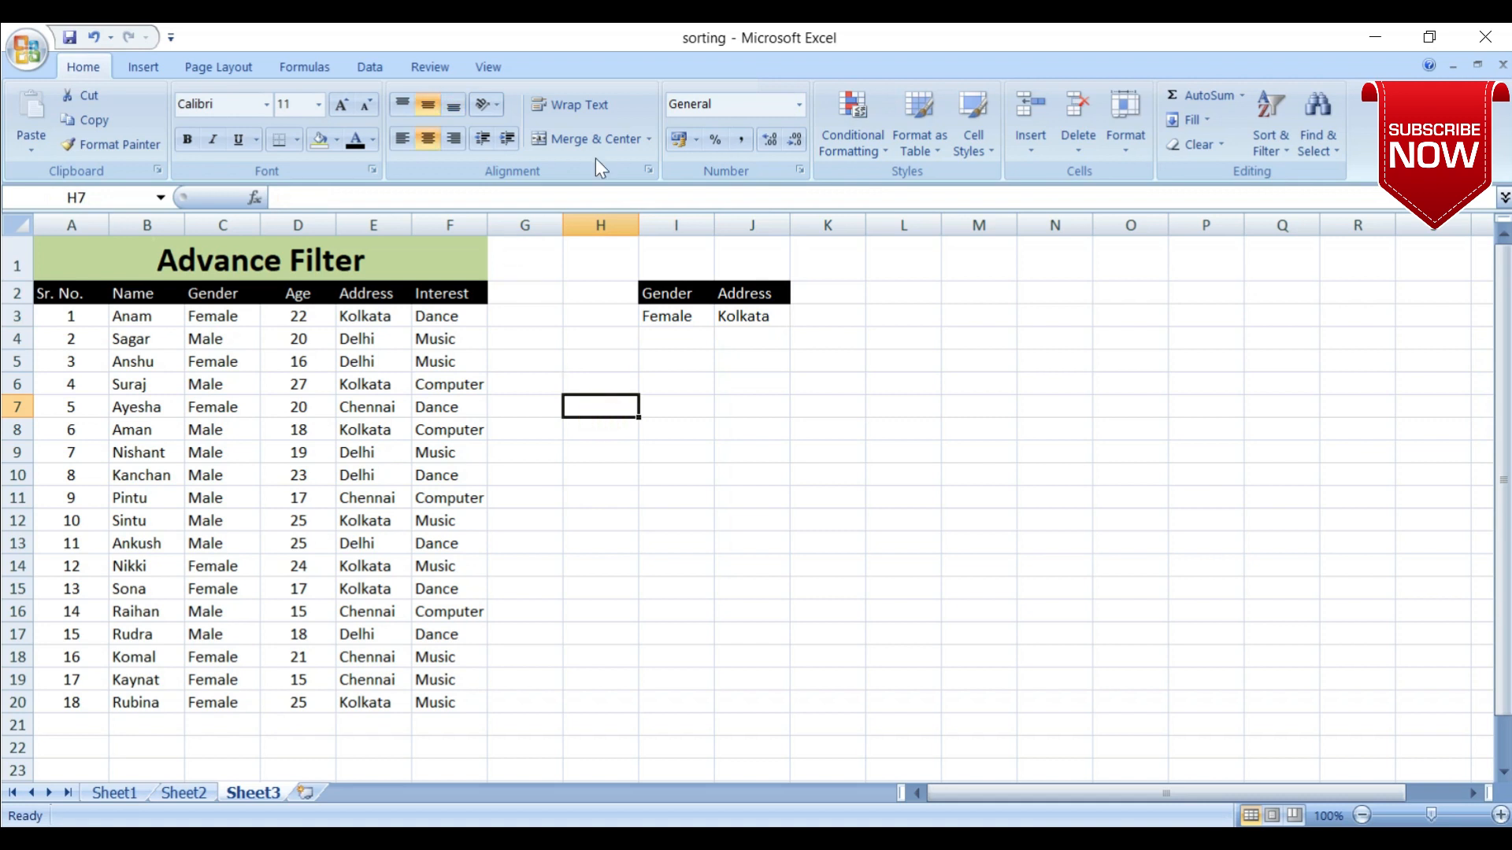
left_click(361, 71)
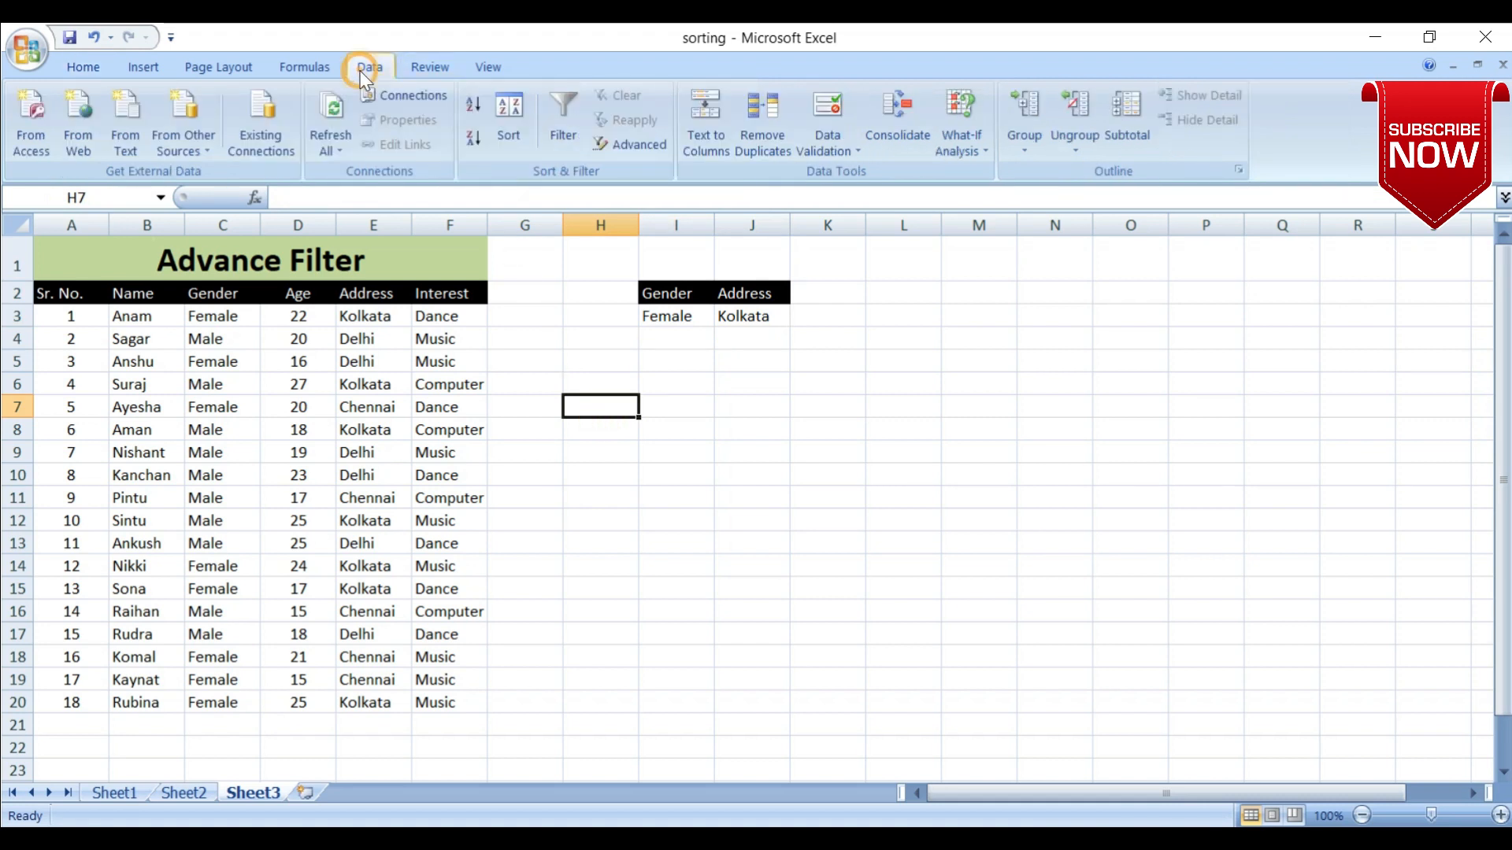
left_click(649, 143)
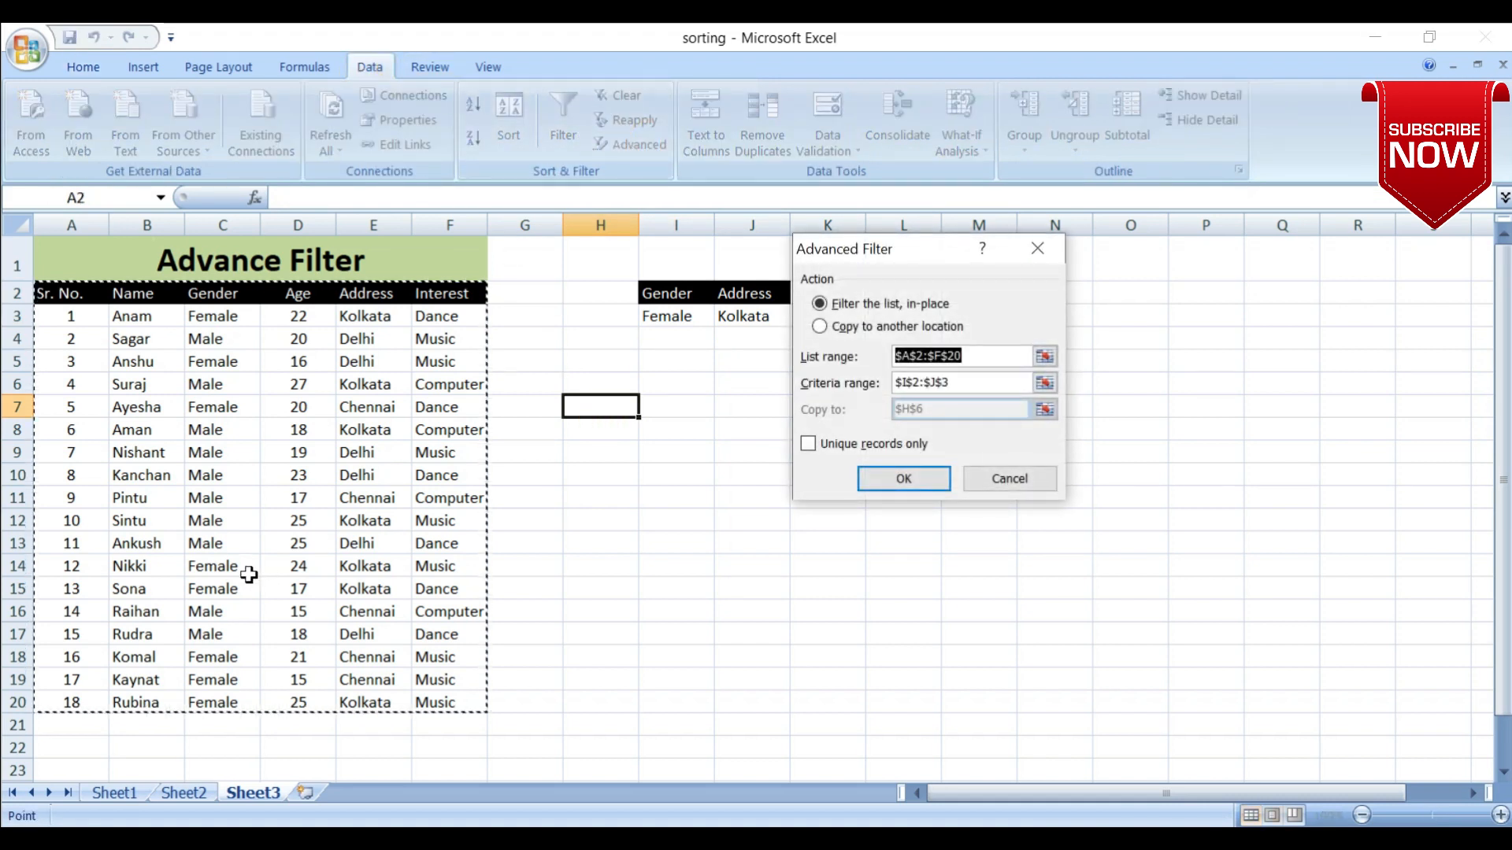
left_click(820, 327)
left_click(979, 361)
left_click(971, 385)
left_click_drag(895, 250, 966, 274)
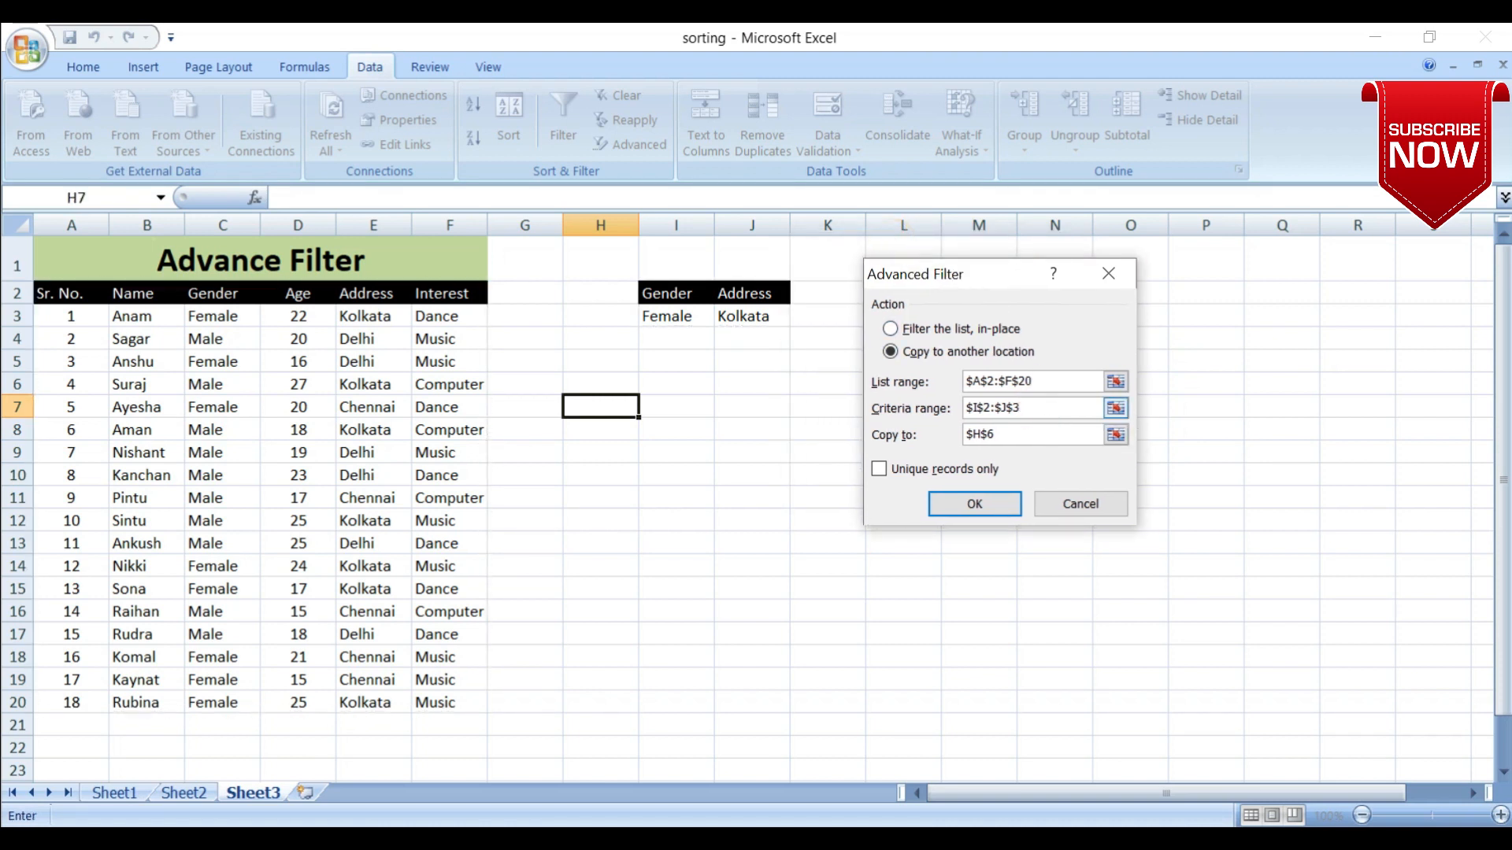
Run the advanced filter with the Gender and Address criteria in I2:J3, placing the extracted rows at H5.
left_click_drag(1033, 408, 955, 407)
left_click_drag(653, 294, 739, 313)
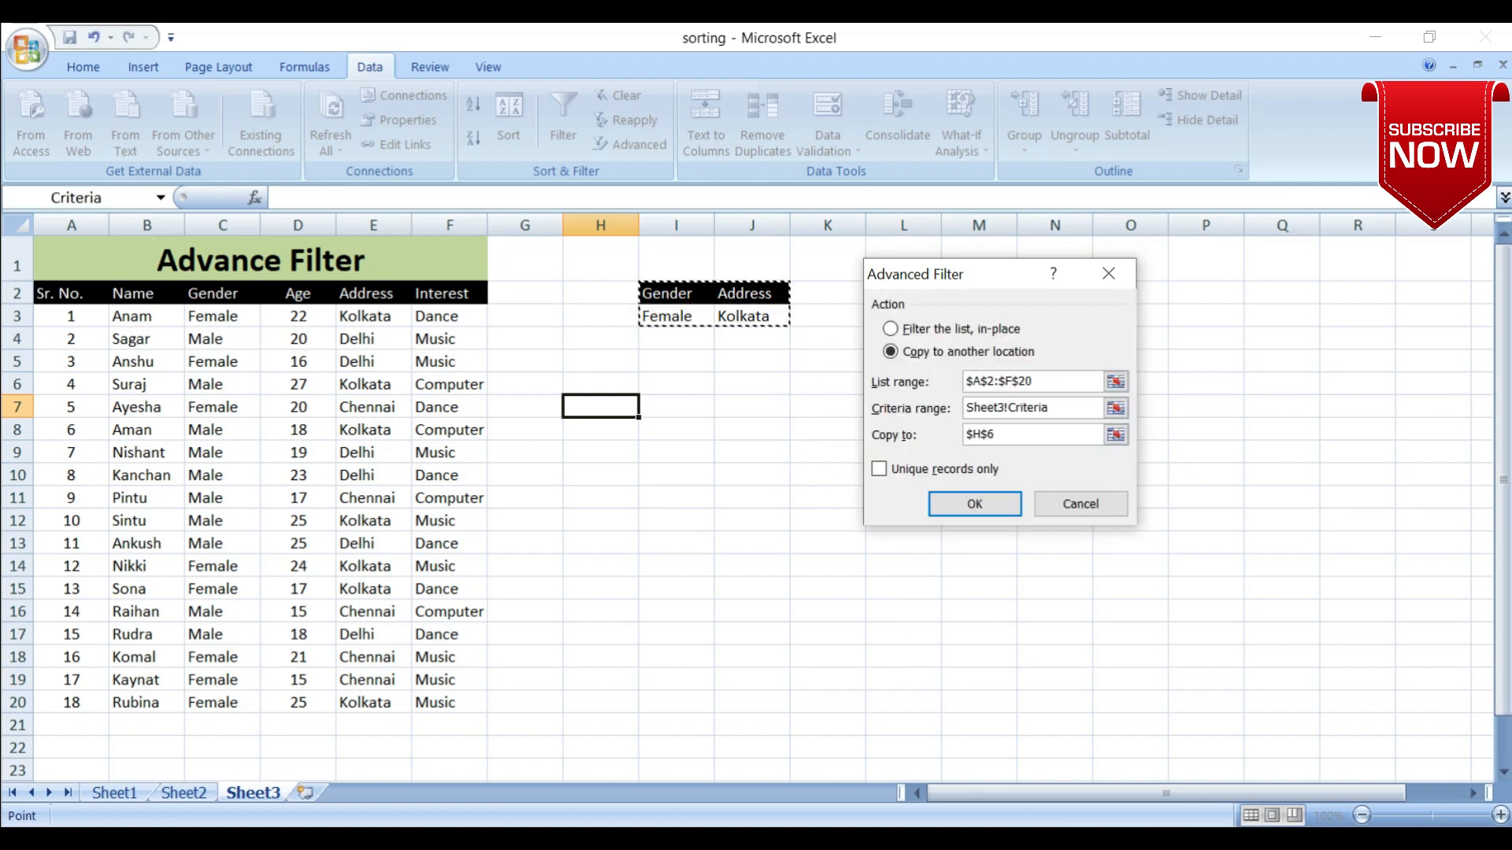
left_click(1007, 434)
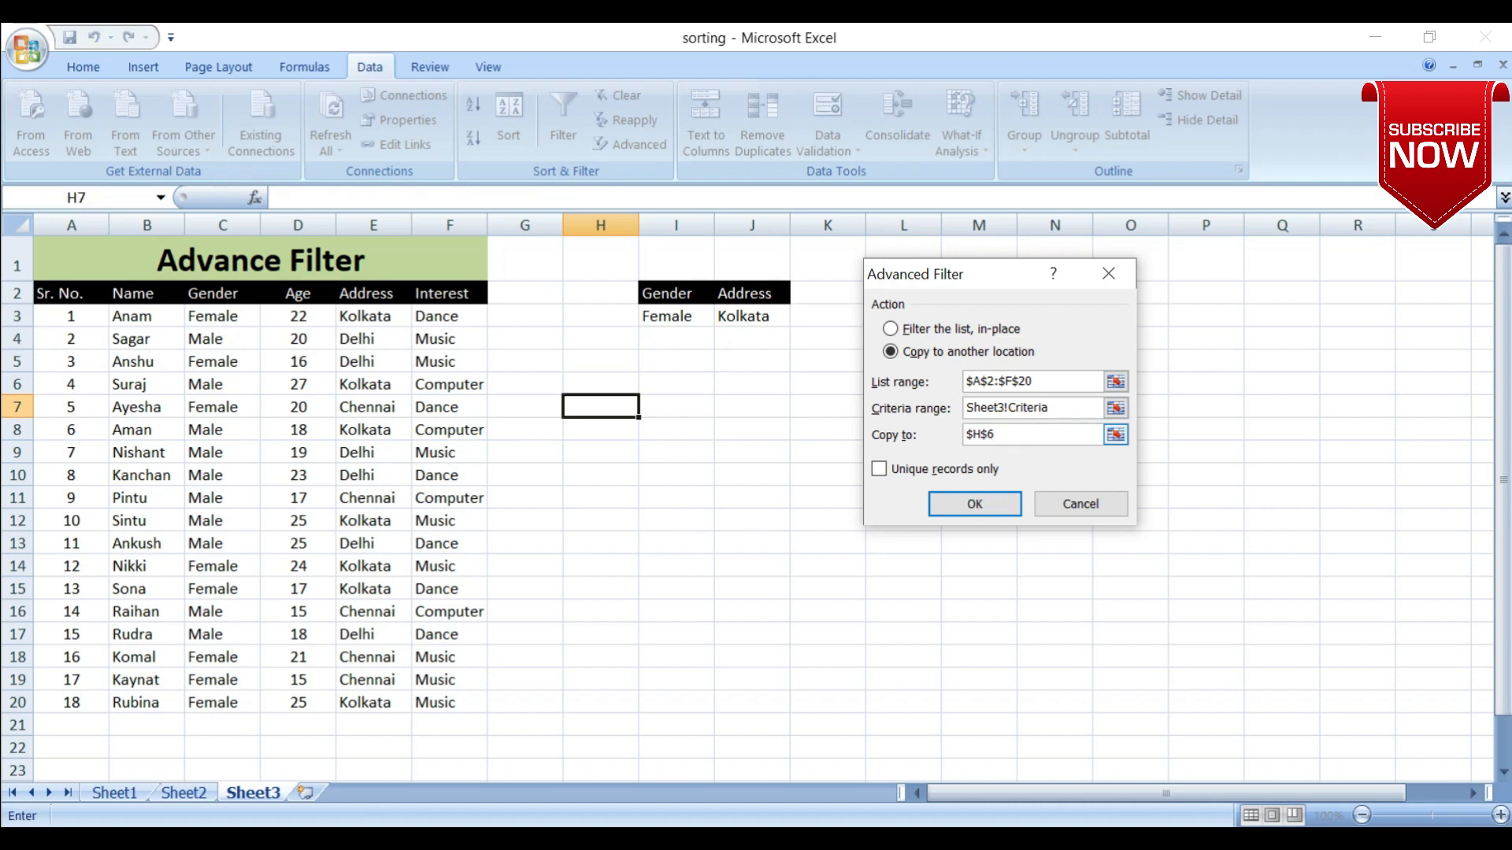
double_click(1008, 434)
left_click(584, 360)
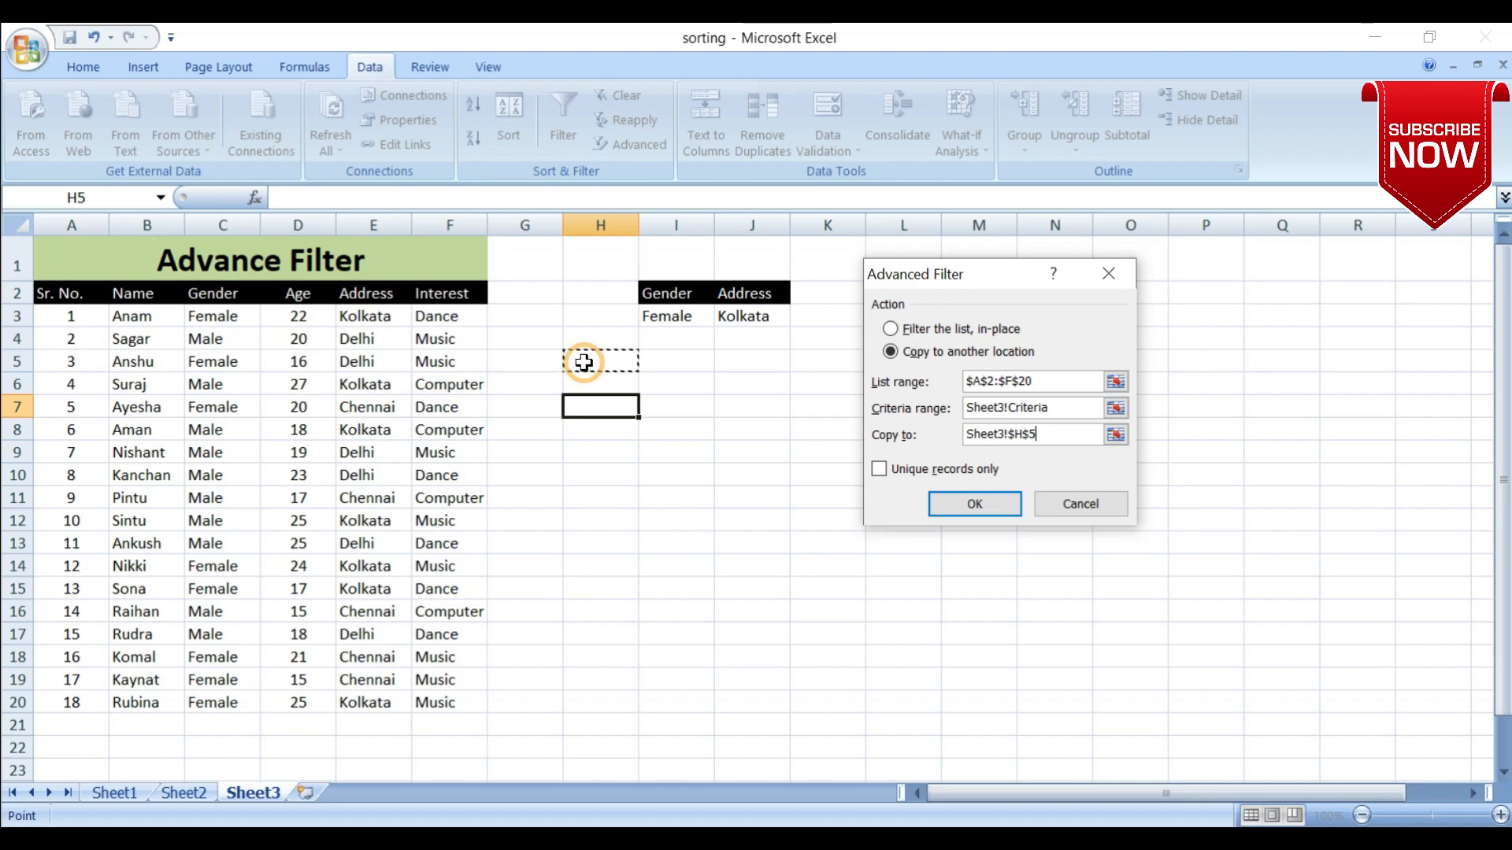
left_click(937, 504)
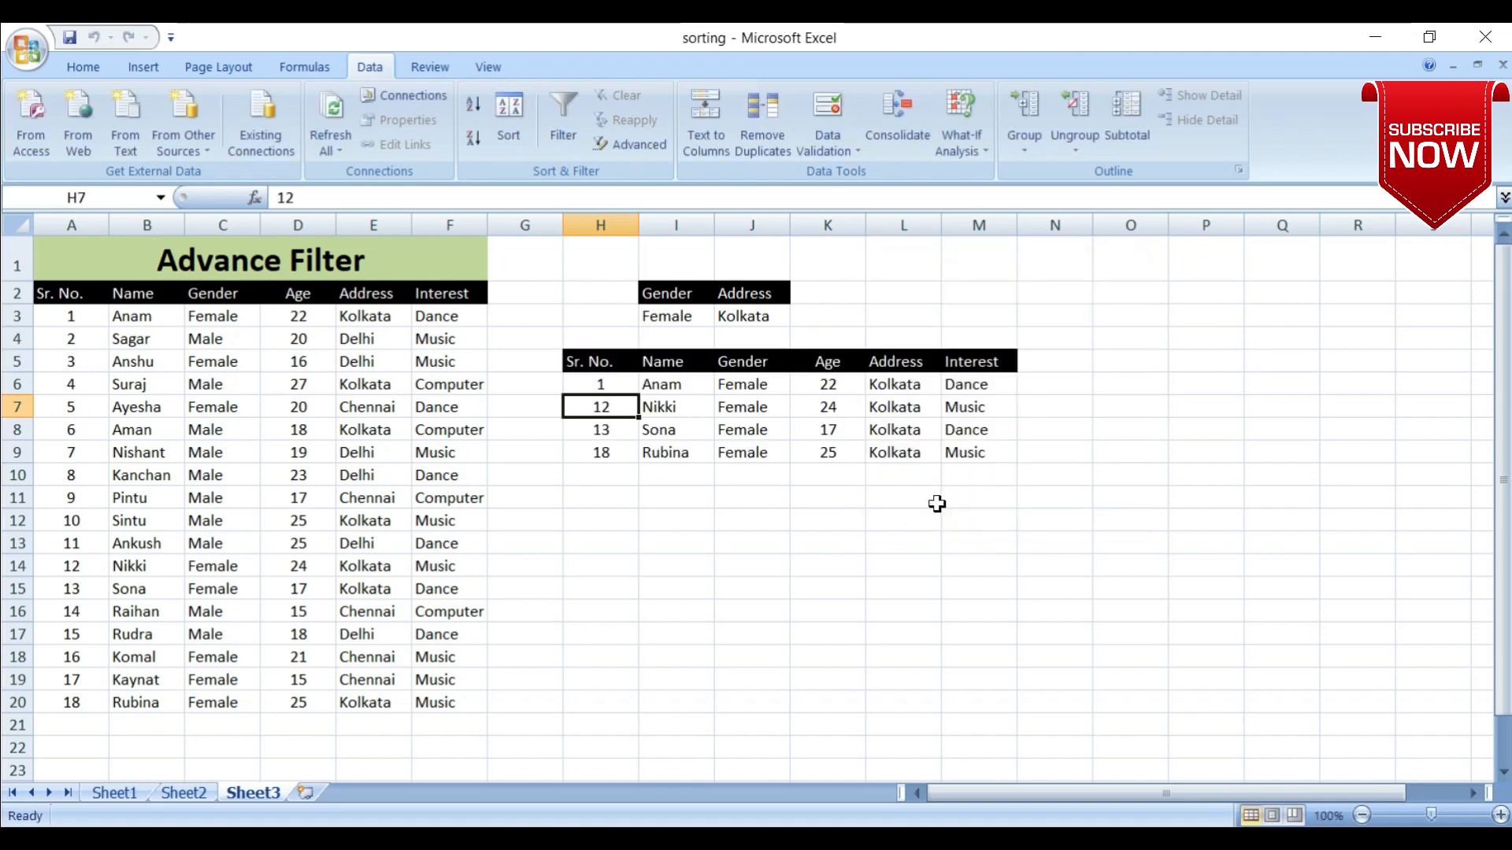
left_click(906, 384)
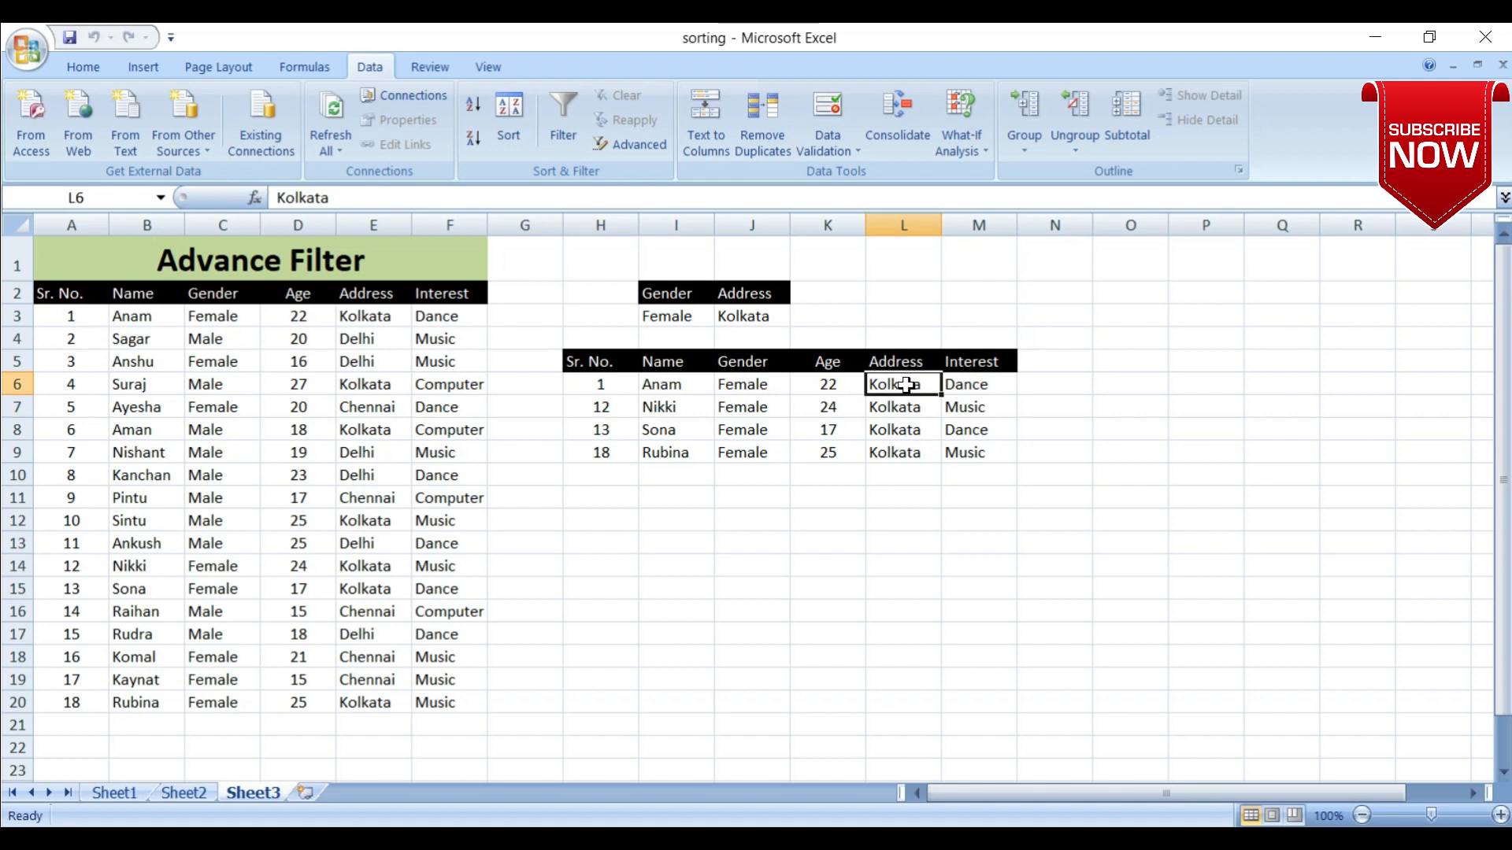
left_click_drag(906, 384, 908, 448)
left_click_drag(744, 384, 748, 449)
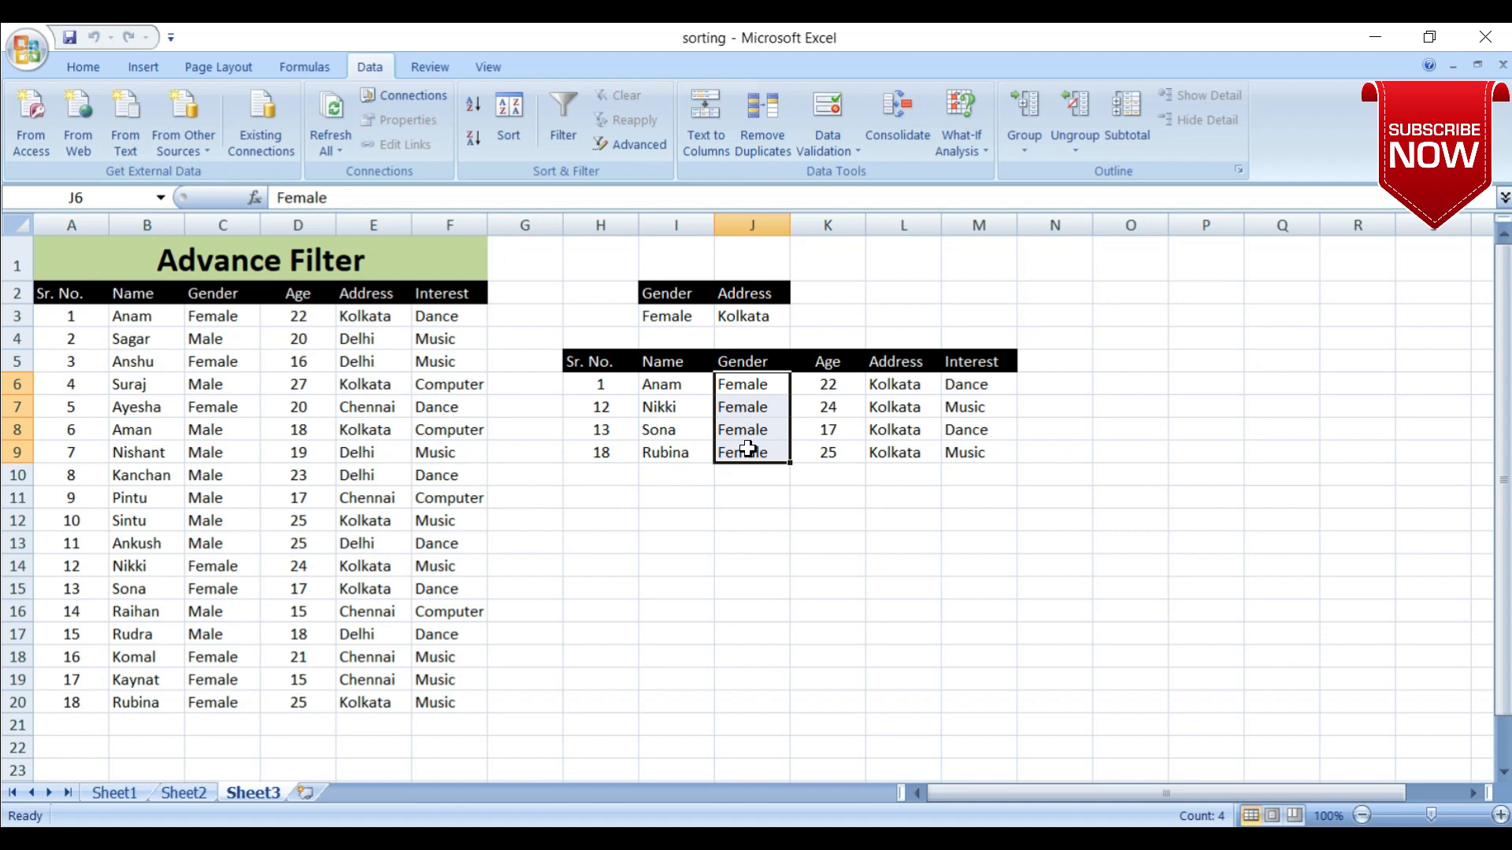
Copy the extracted table with its headers from H5:M9 into a new worksheet at A1.
left_click_drag(597, 353, 977, 444)
key("ctrl+c")
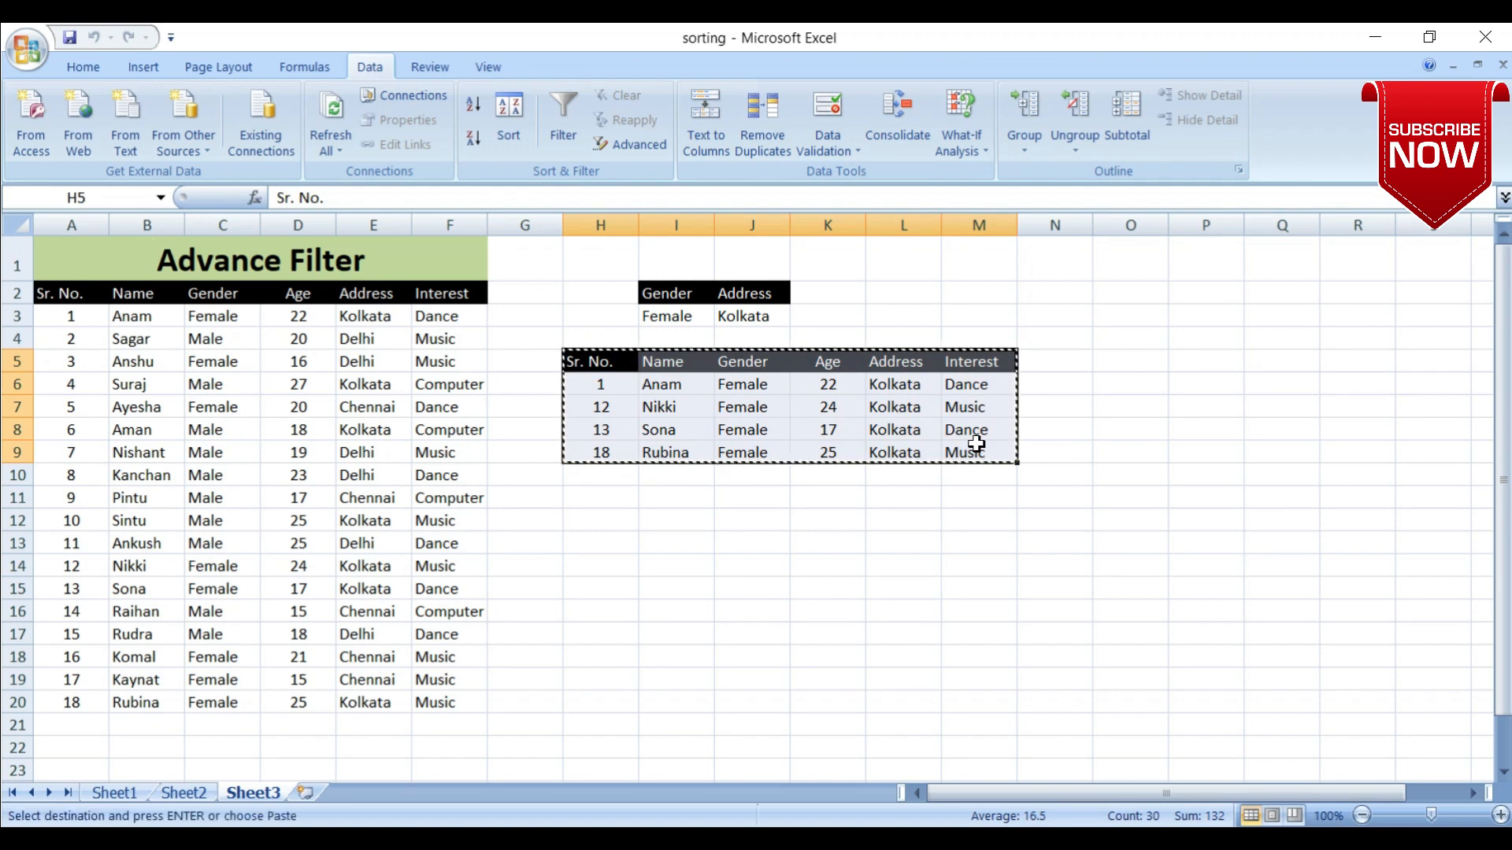
left_click(318, 793)
key("ctrl+v")
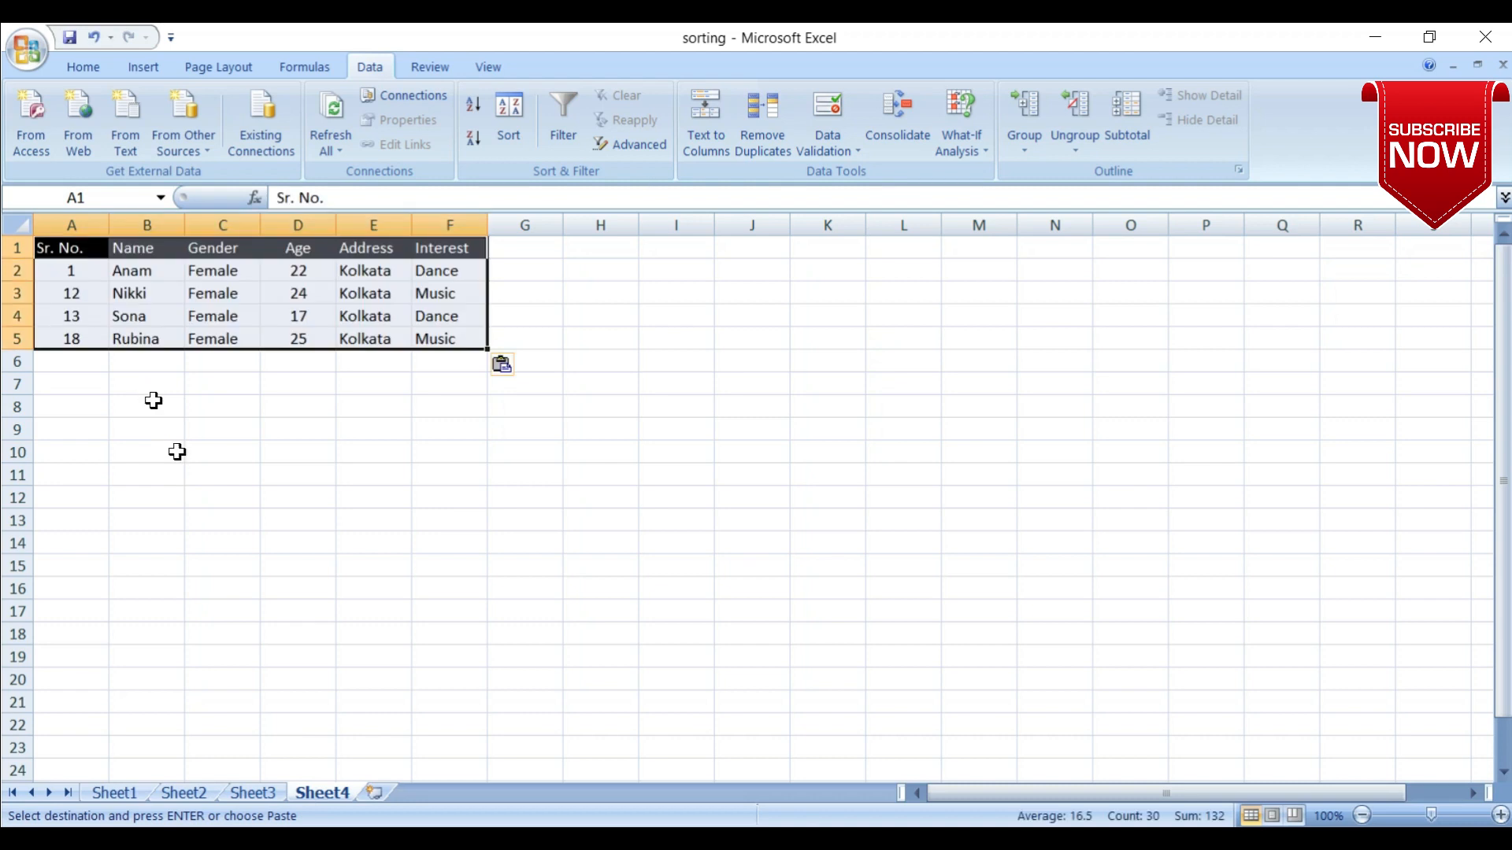
Rename the new worksheet as "all female from kolkata".
right_click(327, 797)
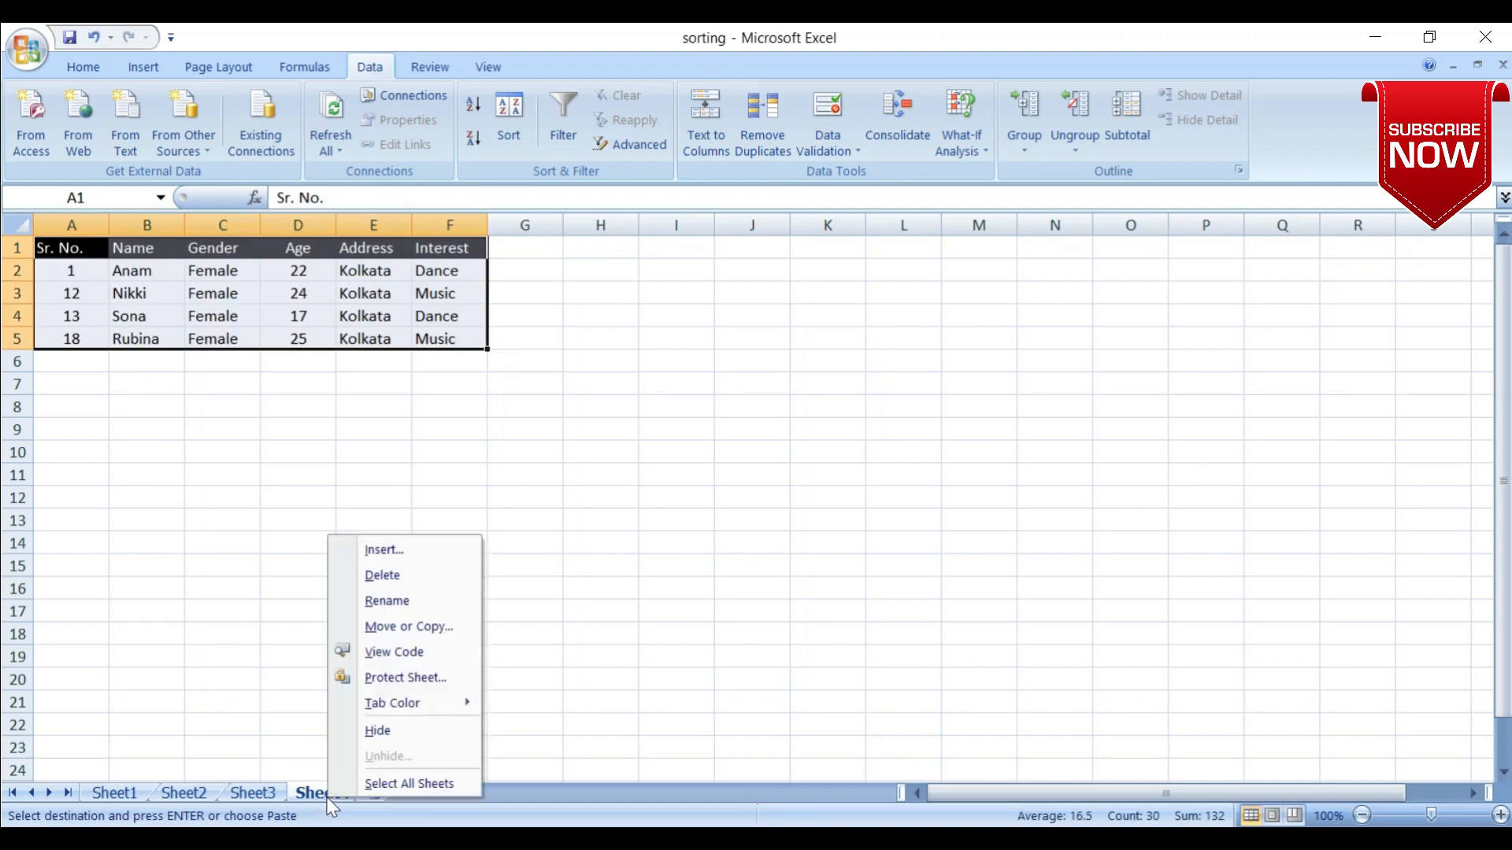
left_click(397, 603)
type("all")
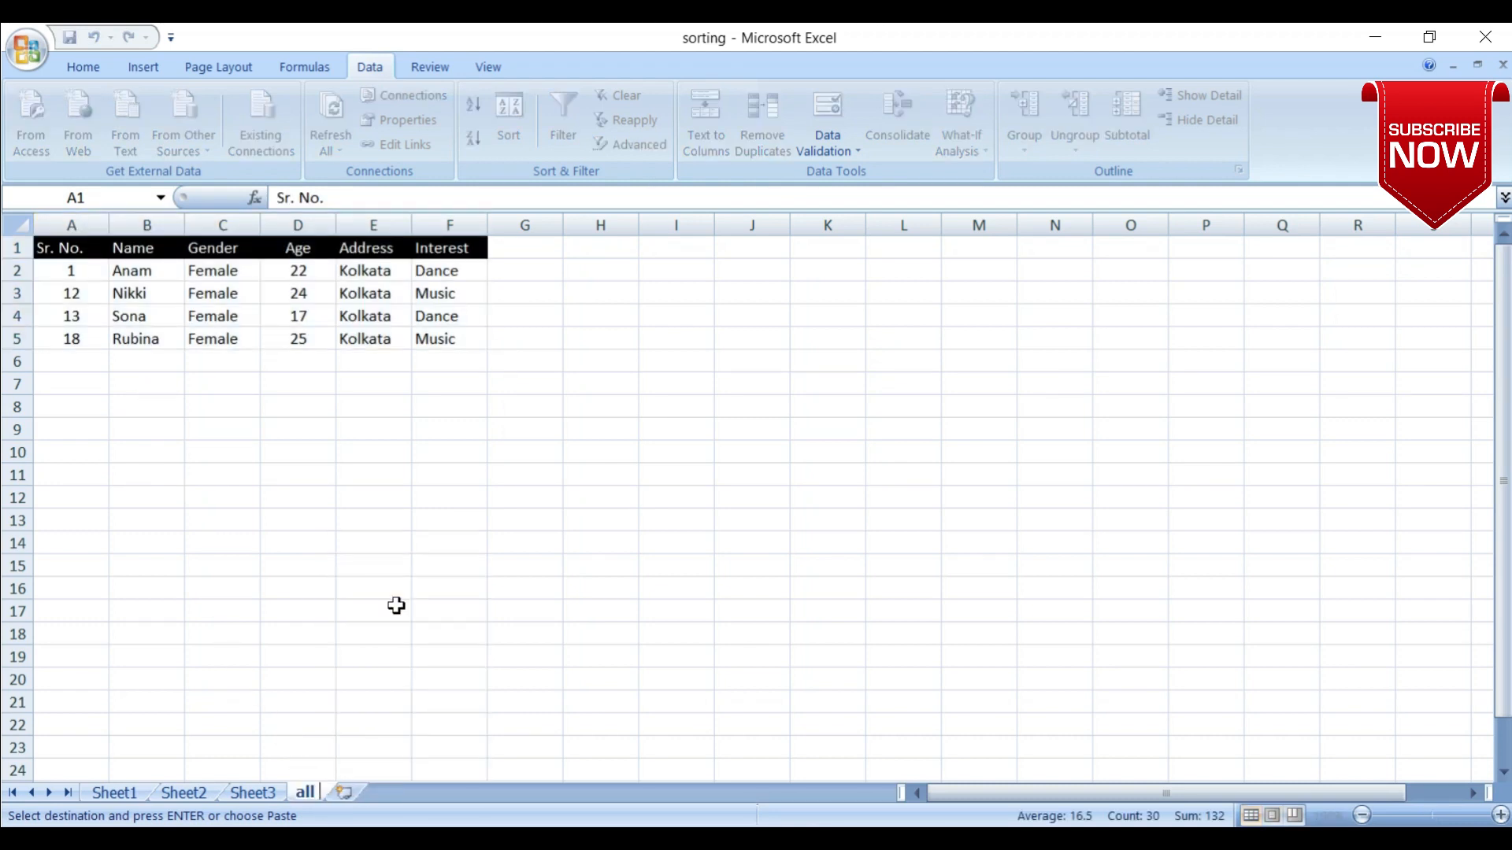
type(" freale")
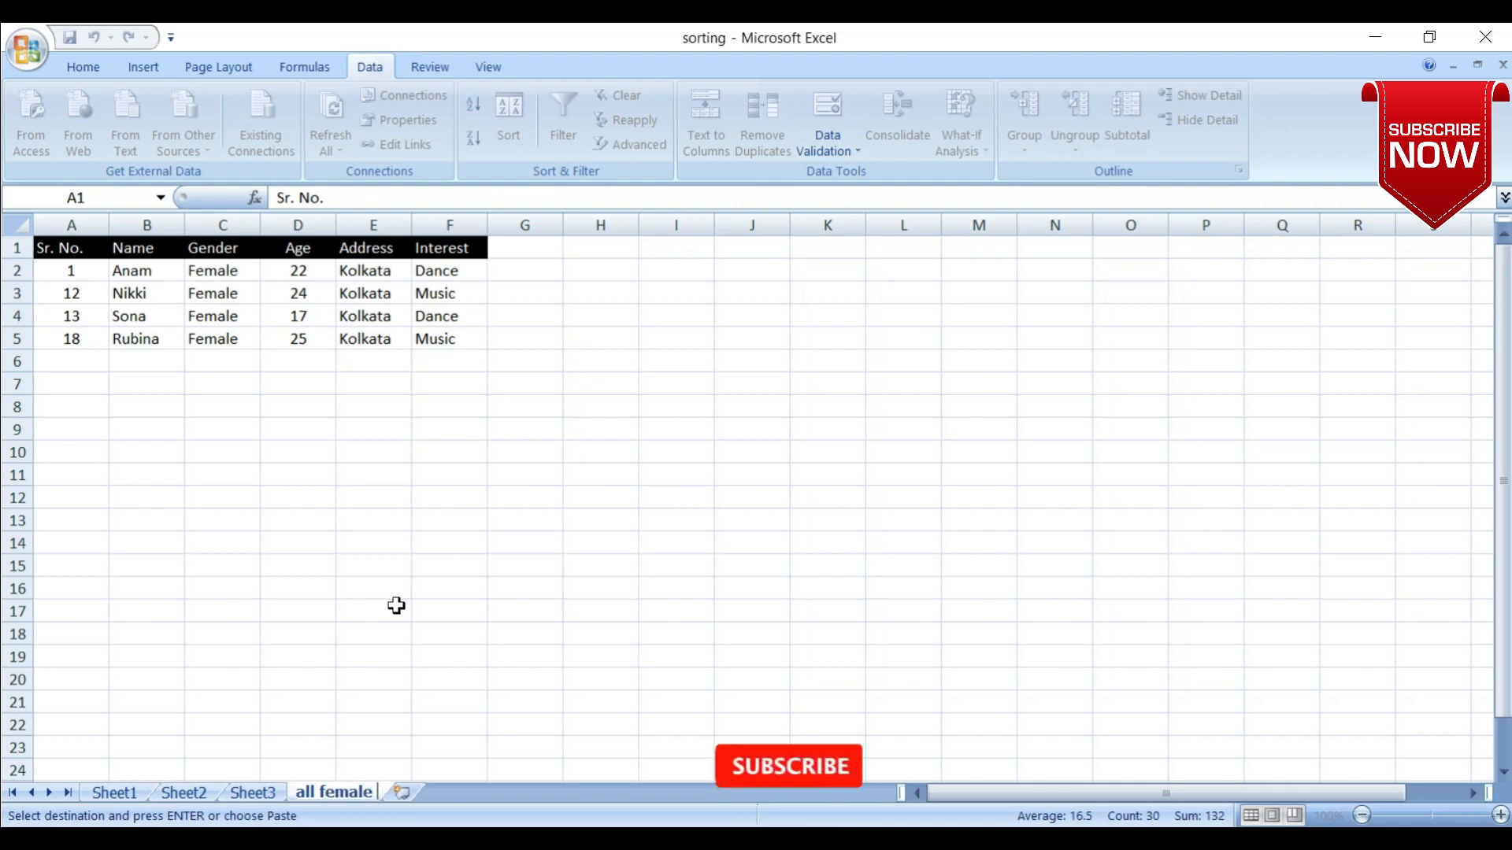
type(" from kolk")
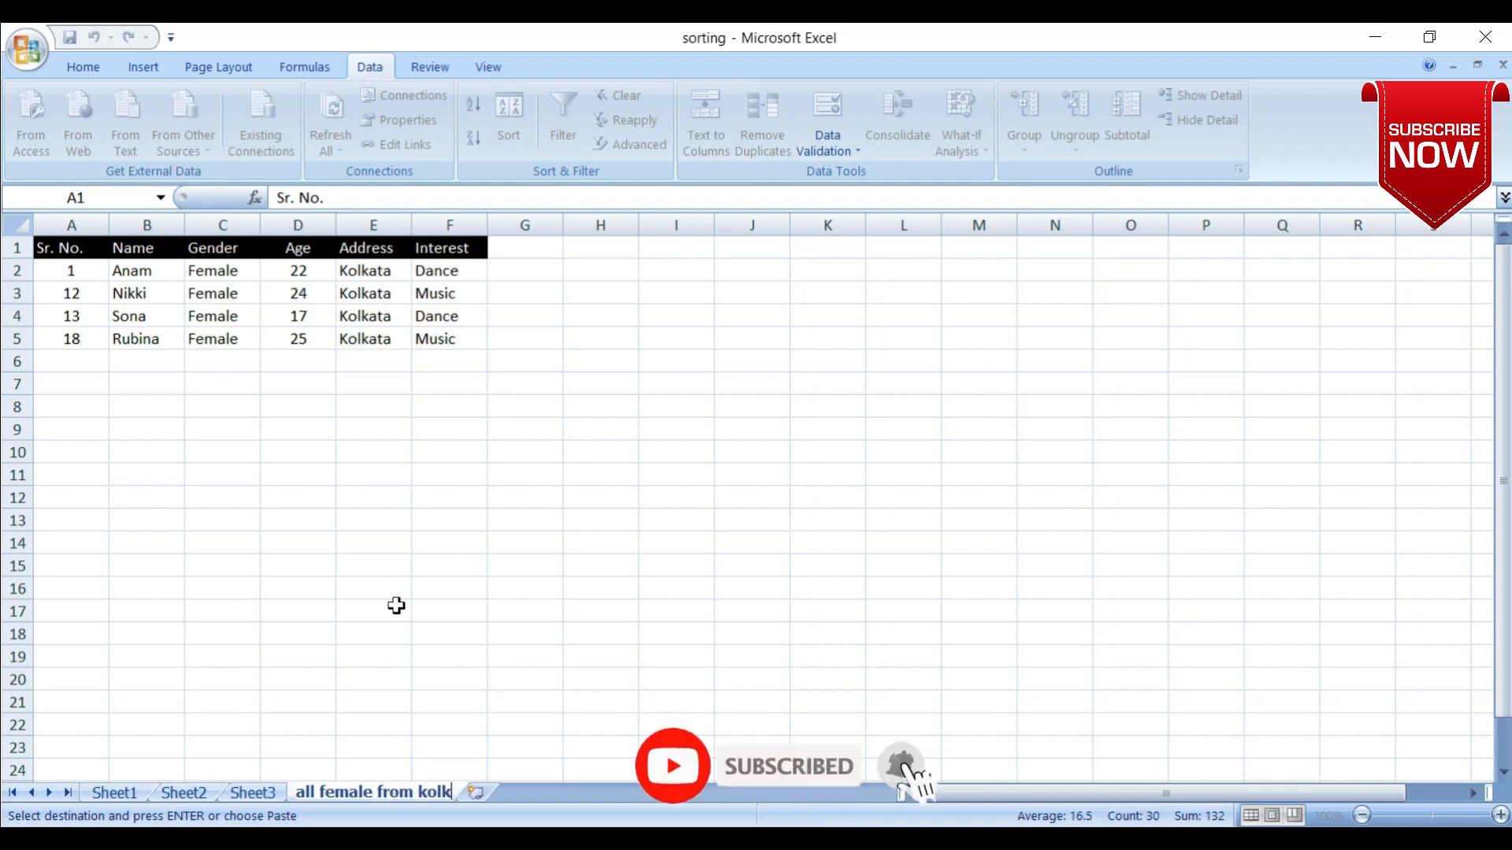
type("ata")
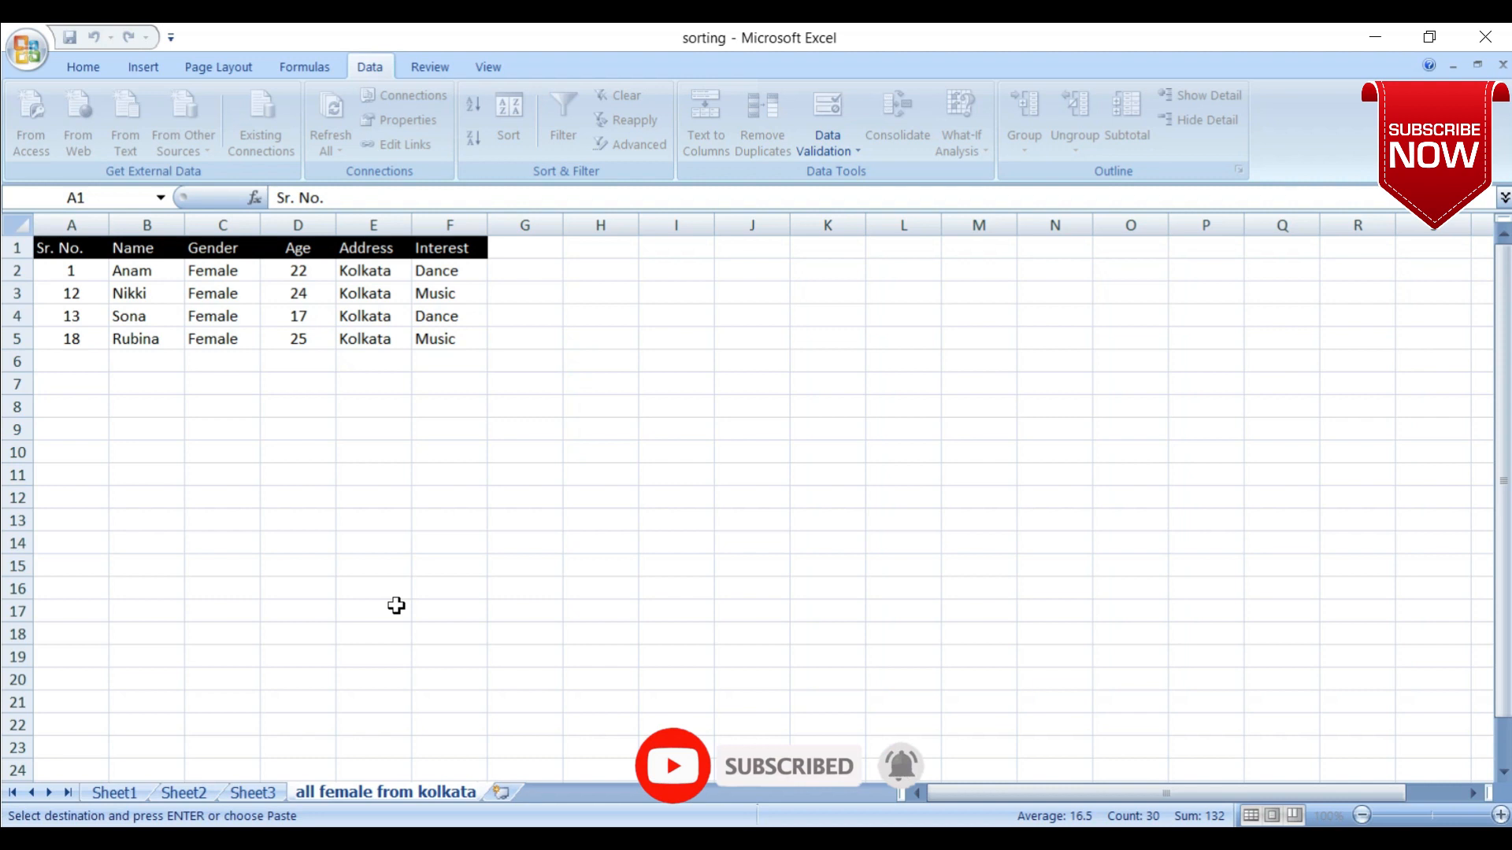
key("Return")
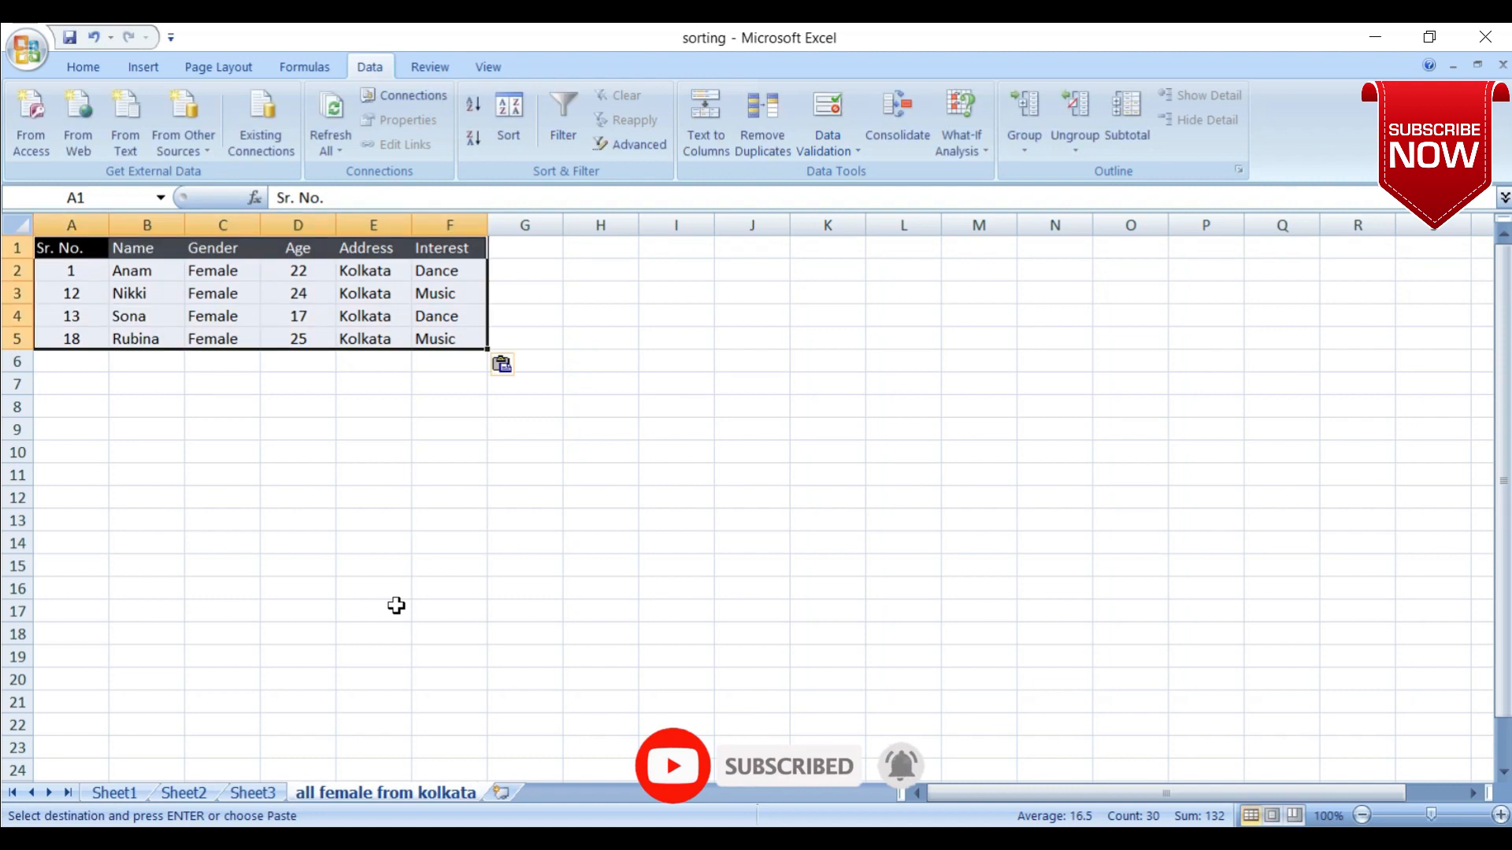
left_click(251, 792)
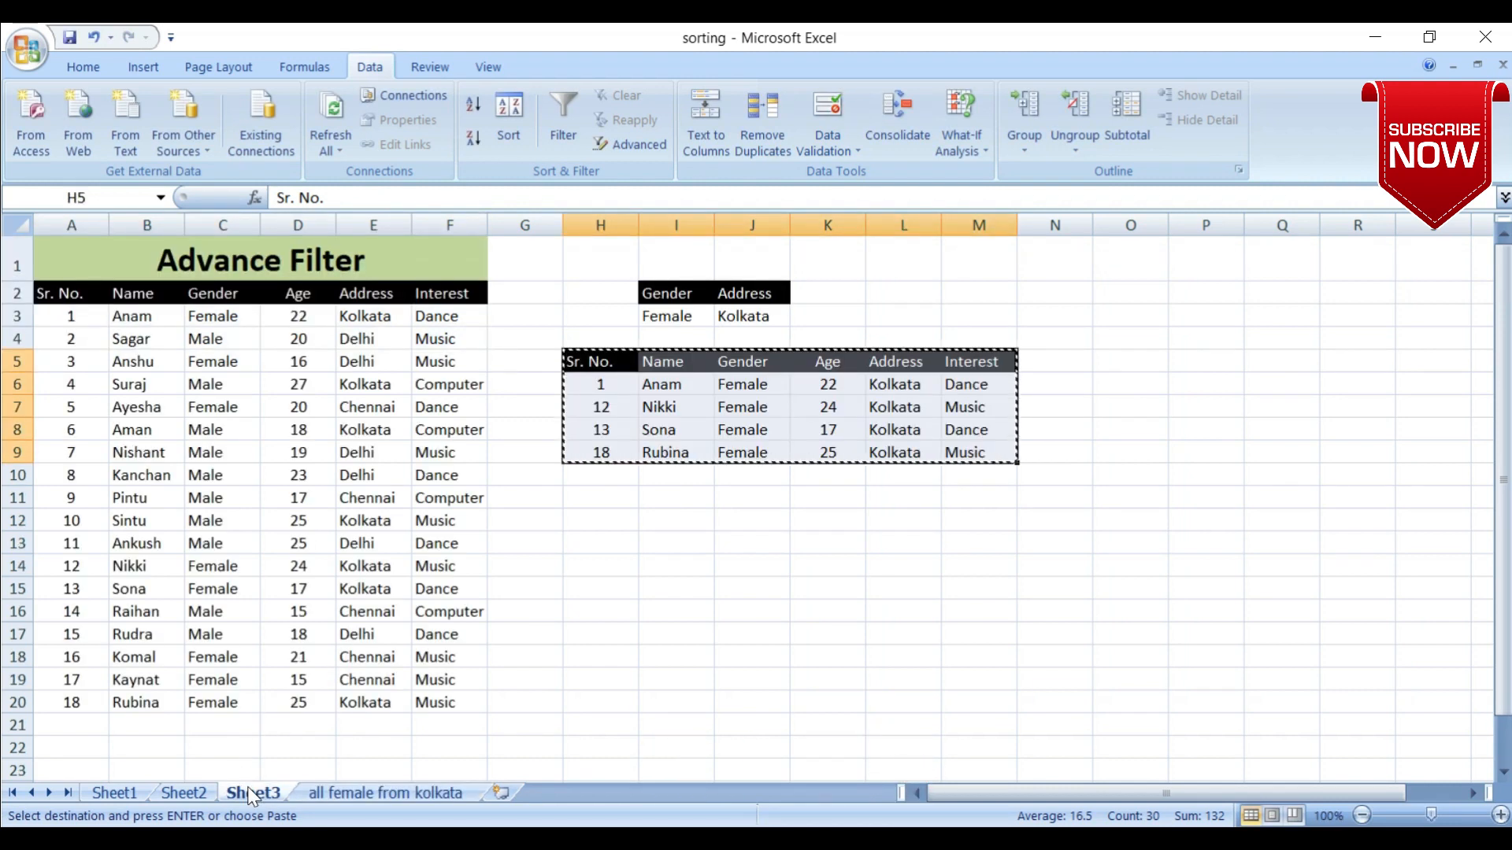
left_click(363, 793)
left_click(303, 454)
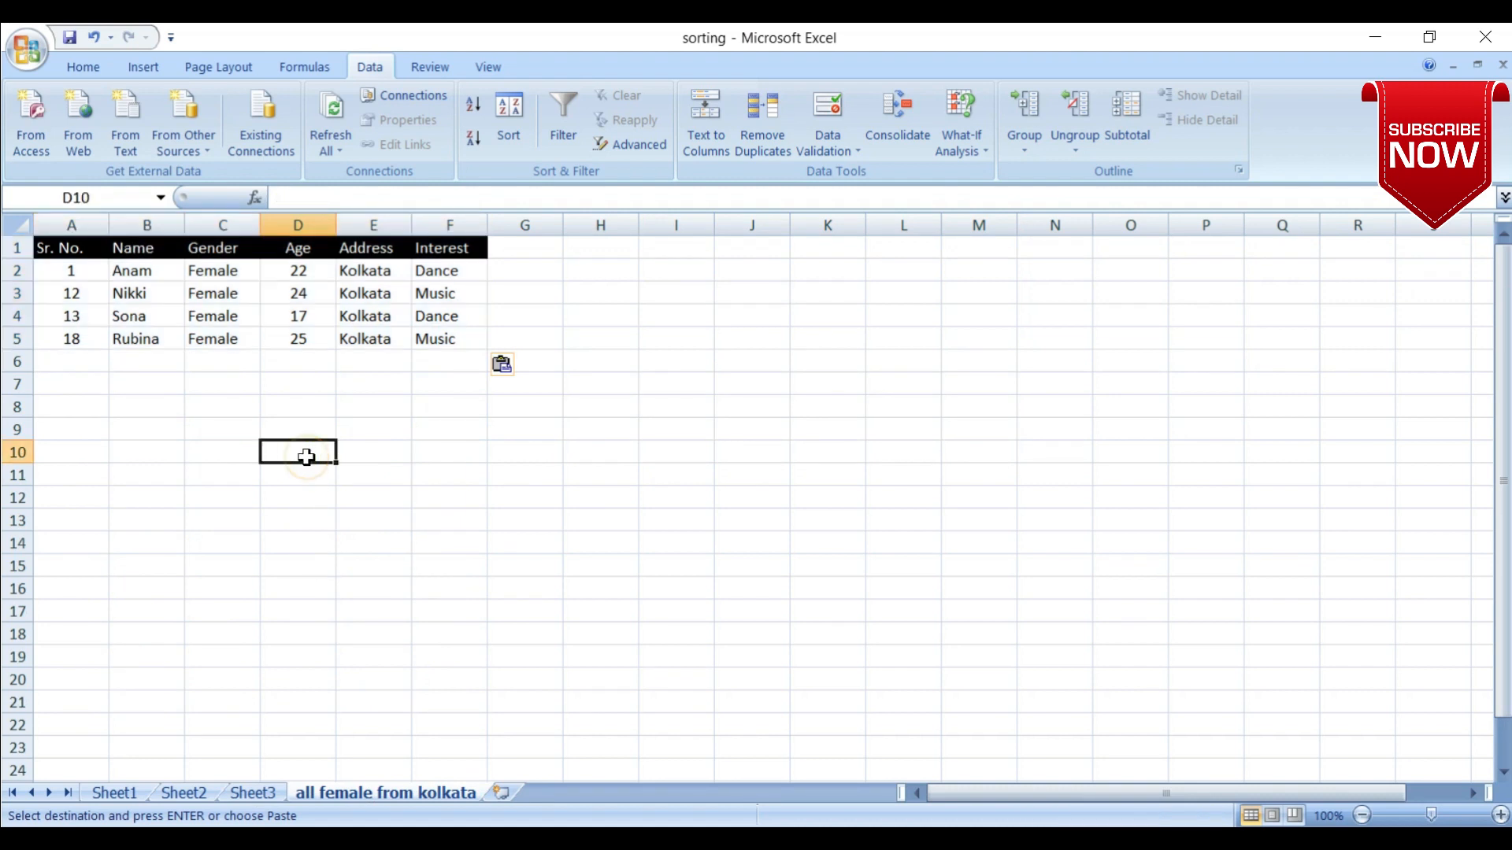
On Sheet3, copy the Age header from D2 to K2 and enter the criterion >=15 in K3.
left_click(262, 794)
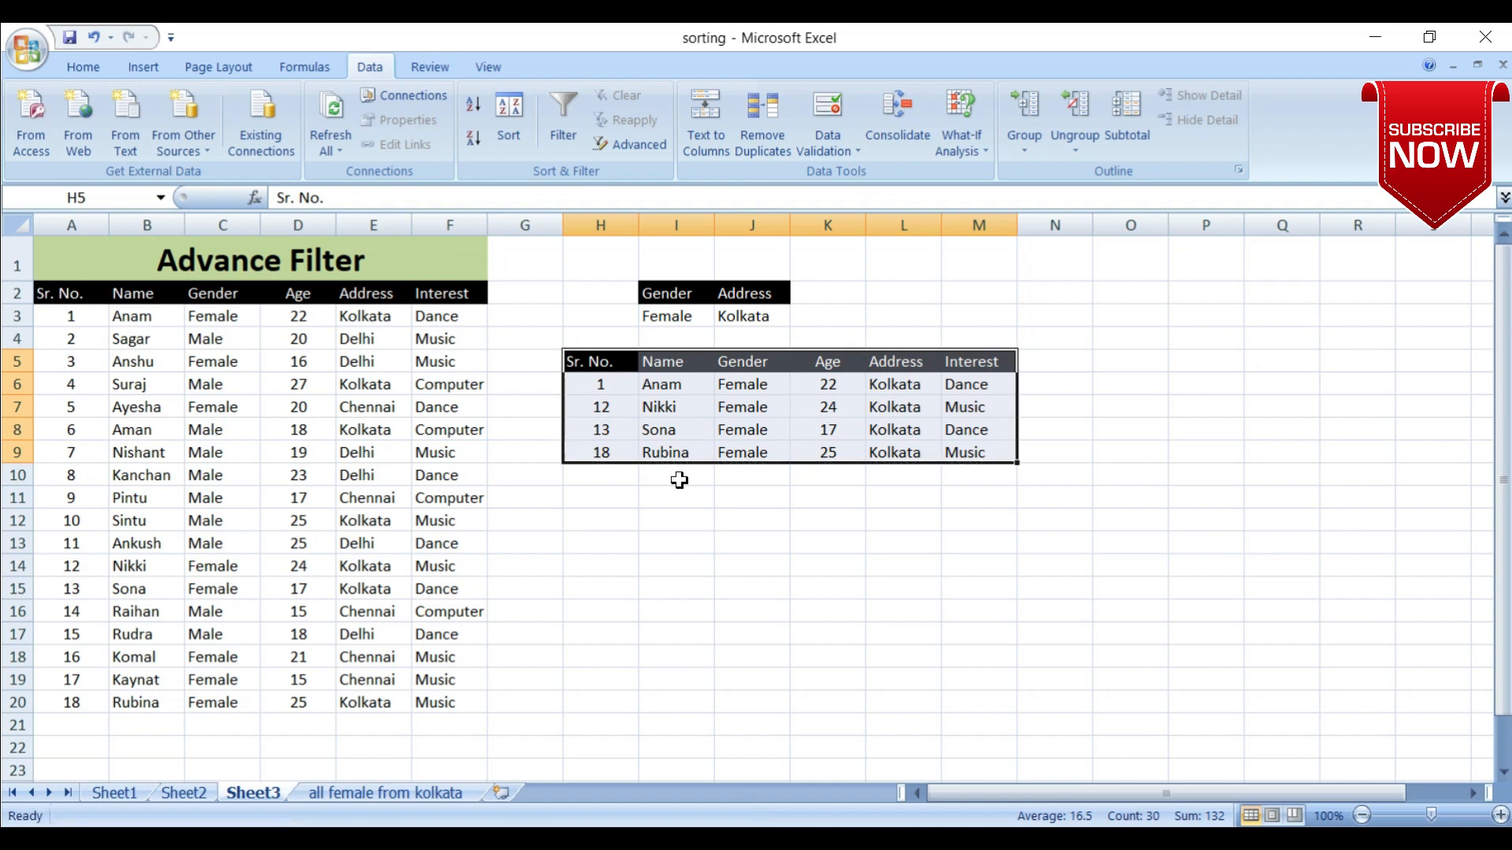
left_click(821, 297)
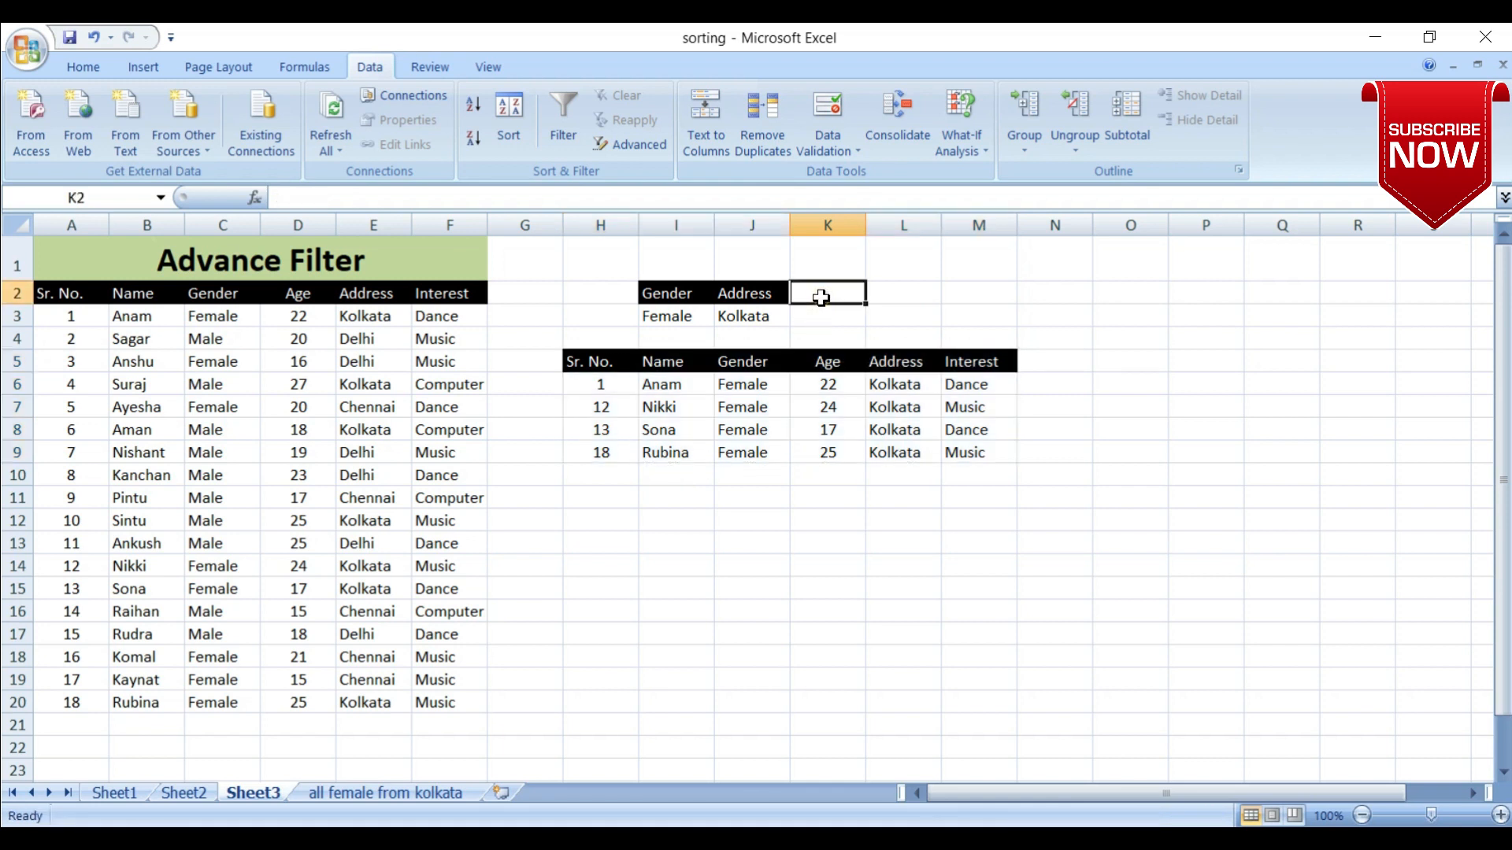
left_click(289, 294)
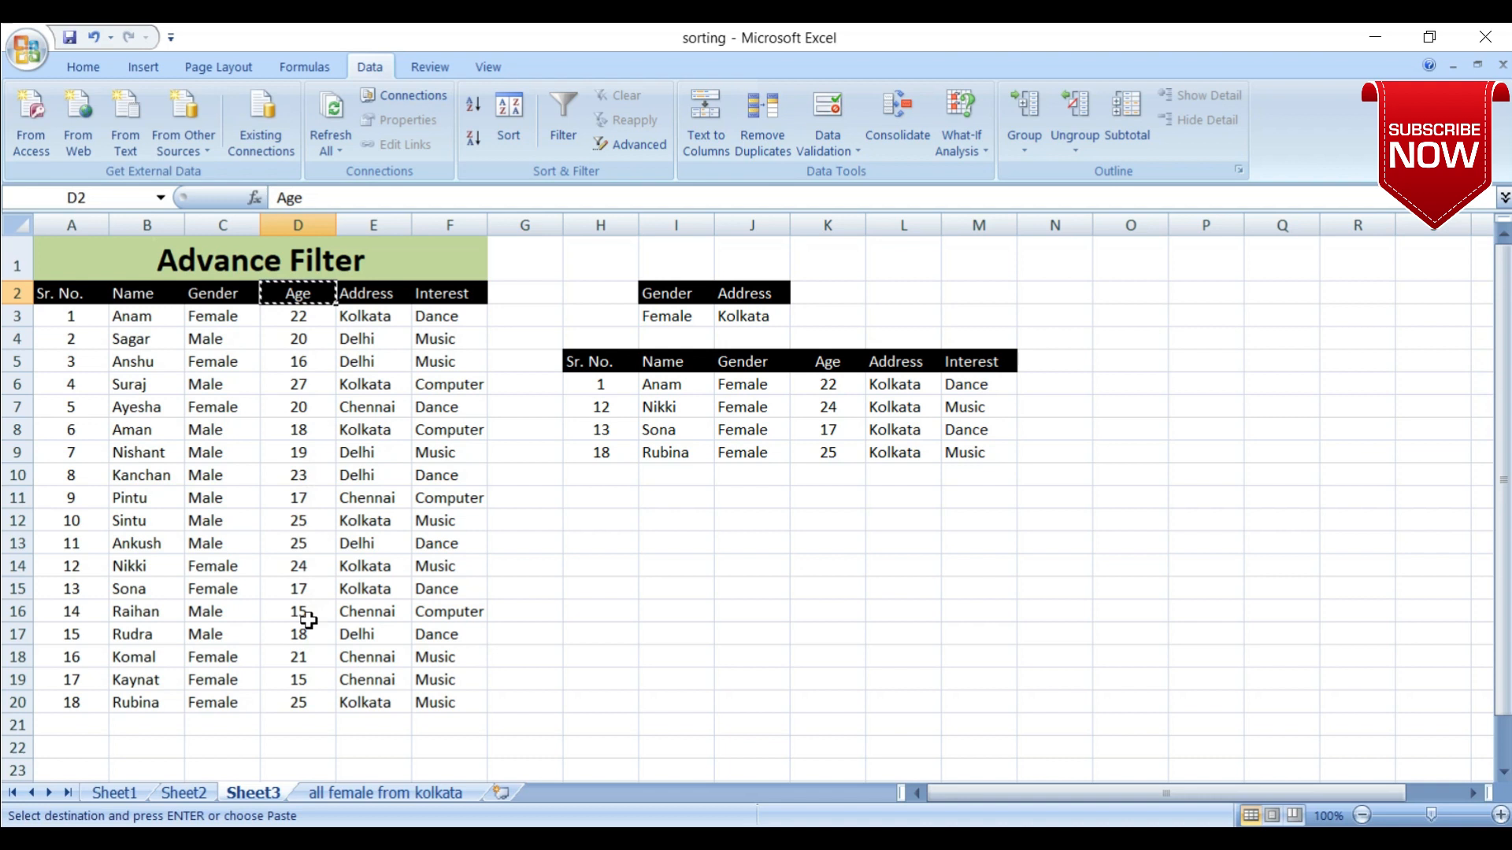
left_click(828, 293)
key("ctrl+v")
left_click(821, 313)
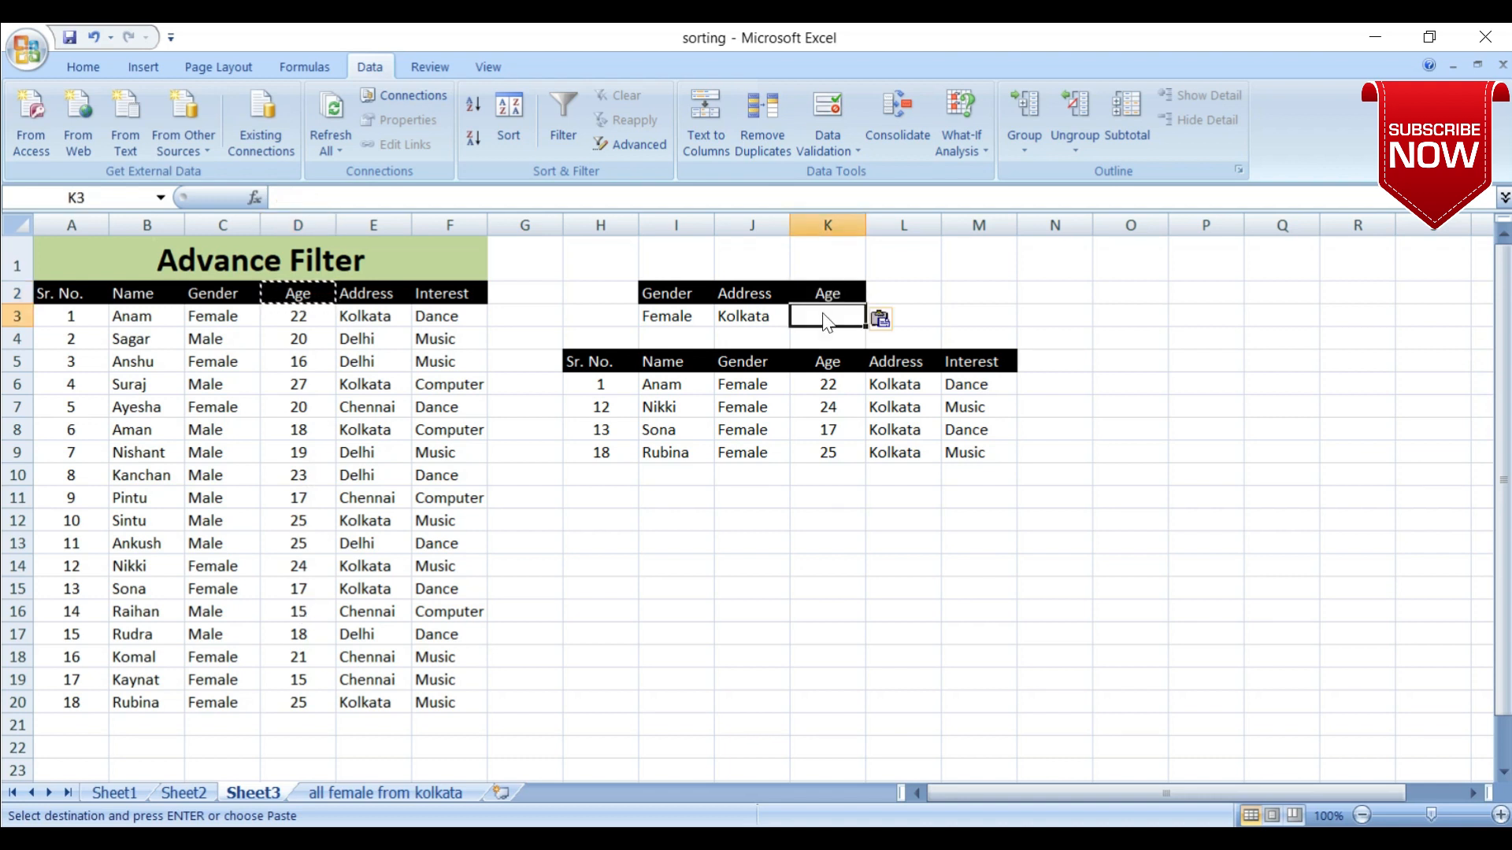
type(">=15")
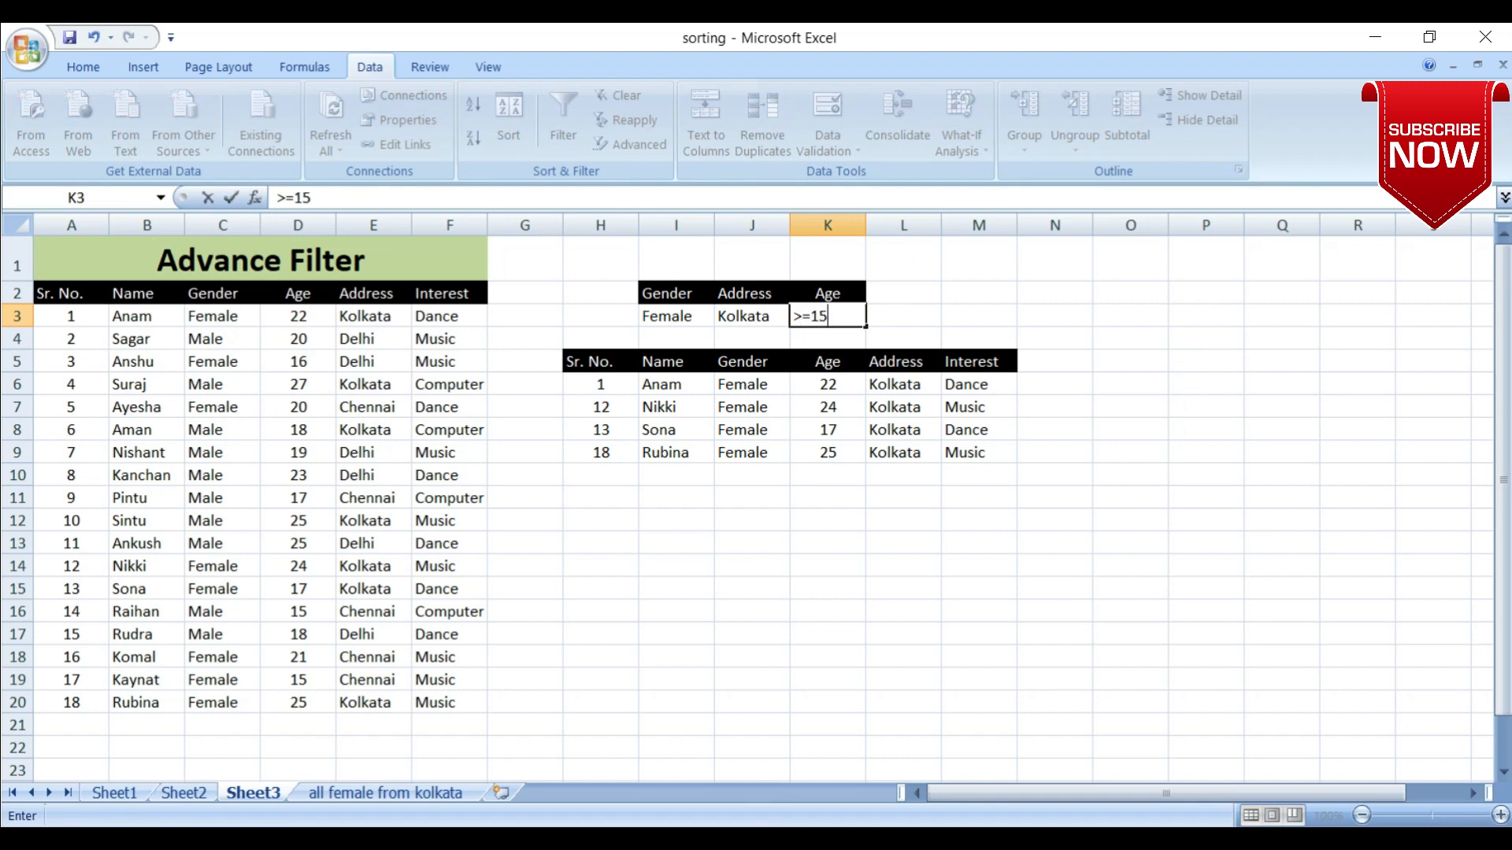
Fill the Age header from K2 into L2 and enter a second age criterion of <=18 in L3.
left_click(892, 299)
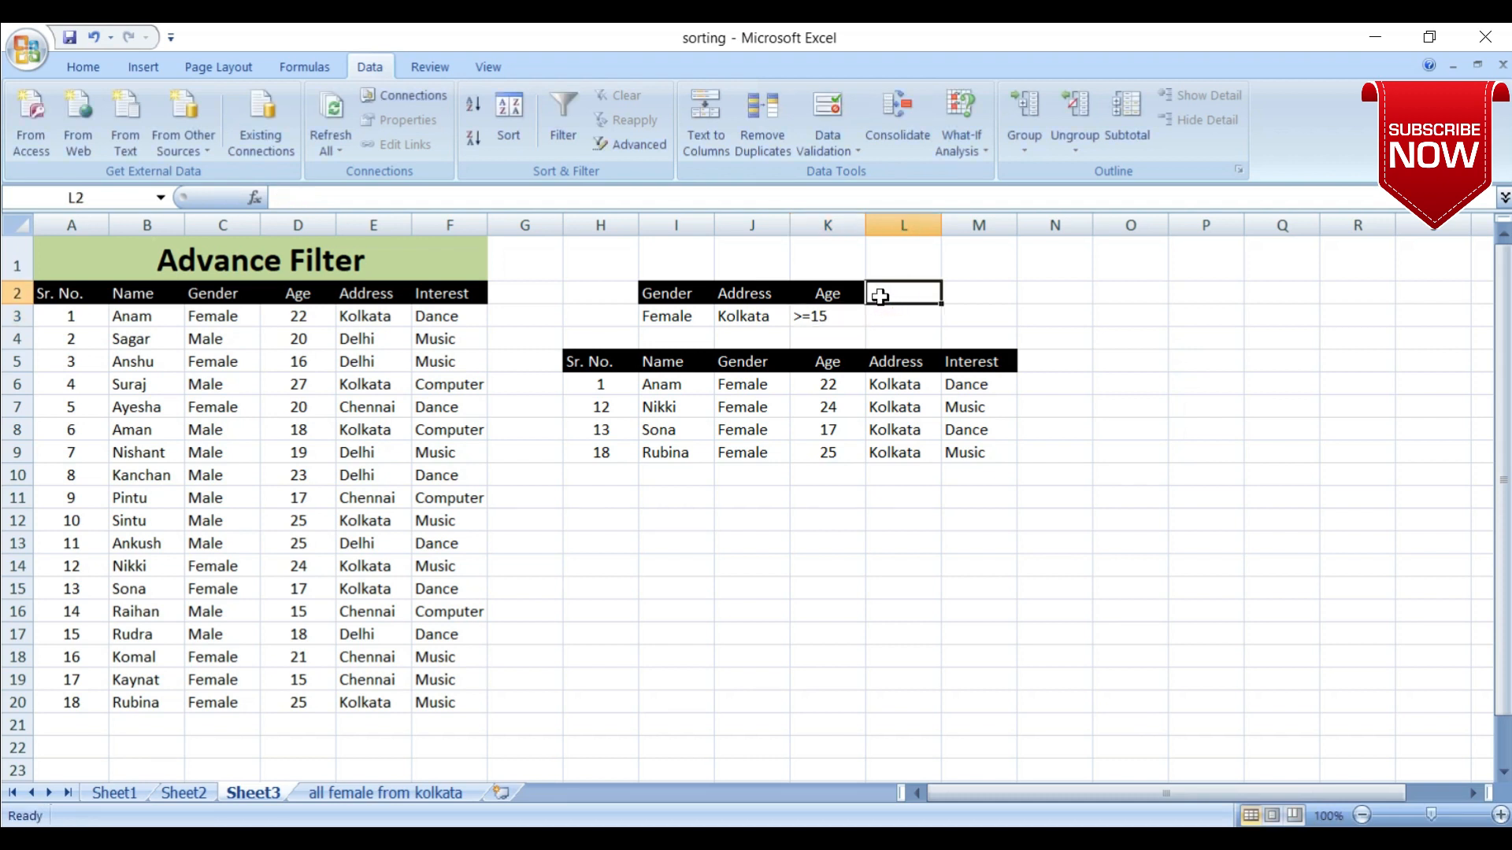
left_click(848, 293)
left_click_drag(864, 302, 906, 312)
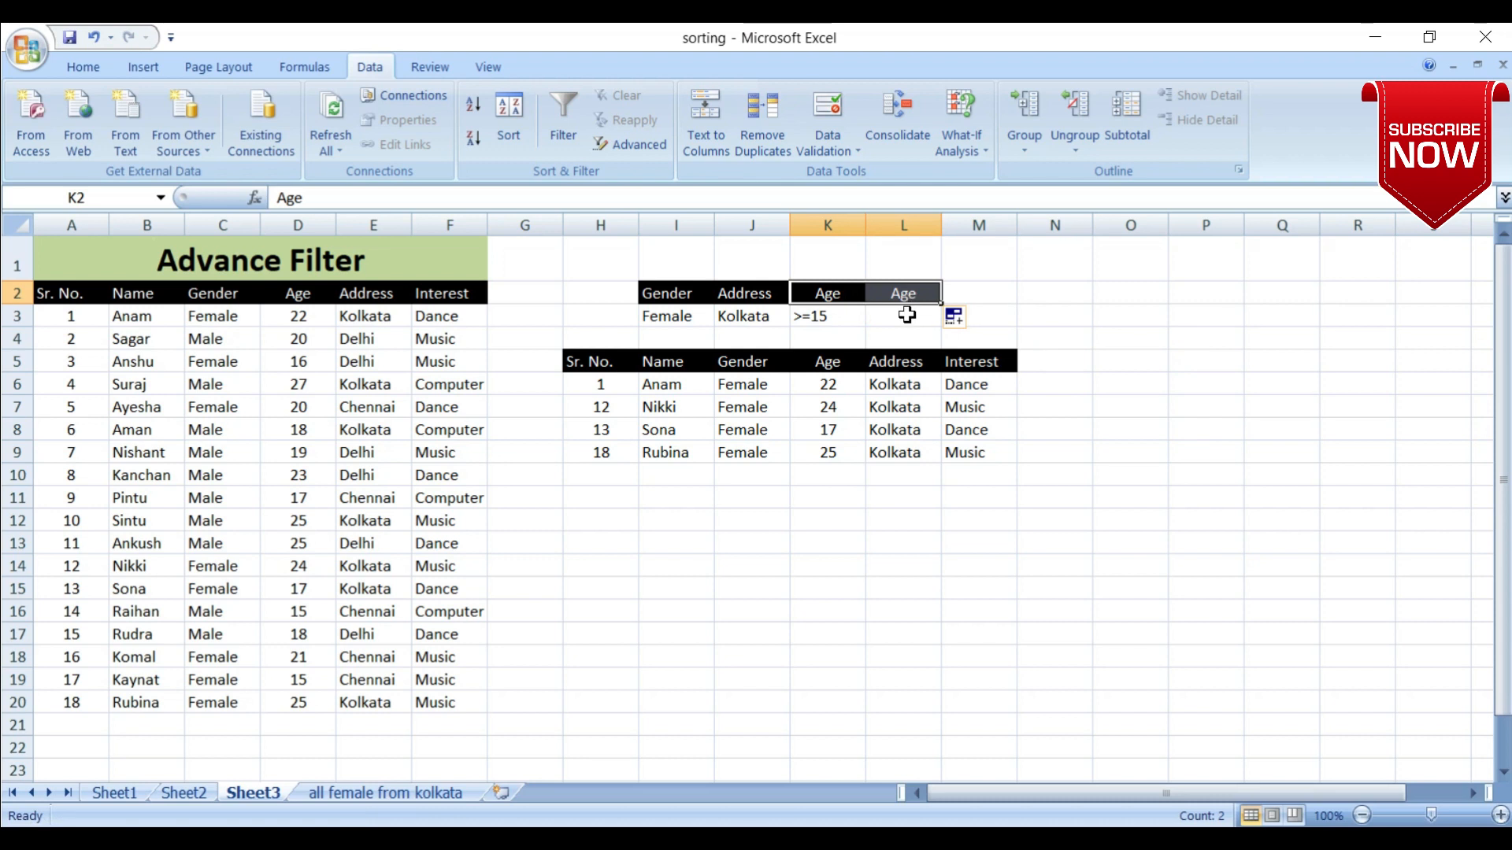
left_click(907, 314)
type("<")
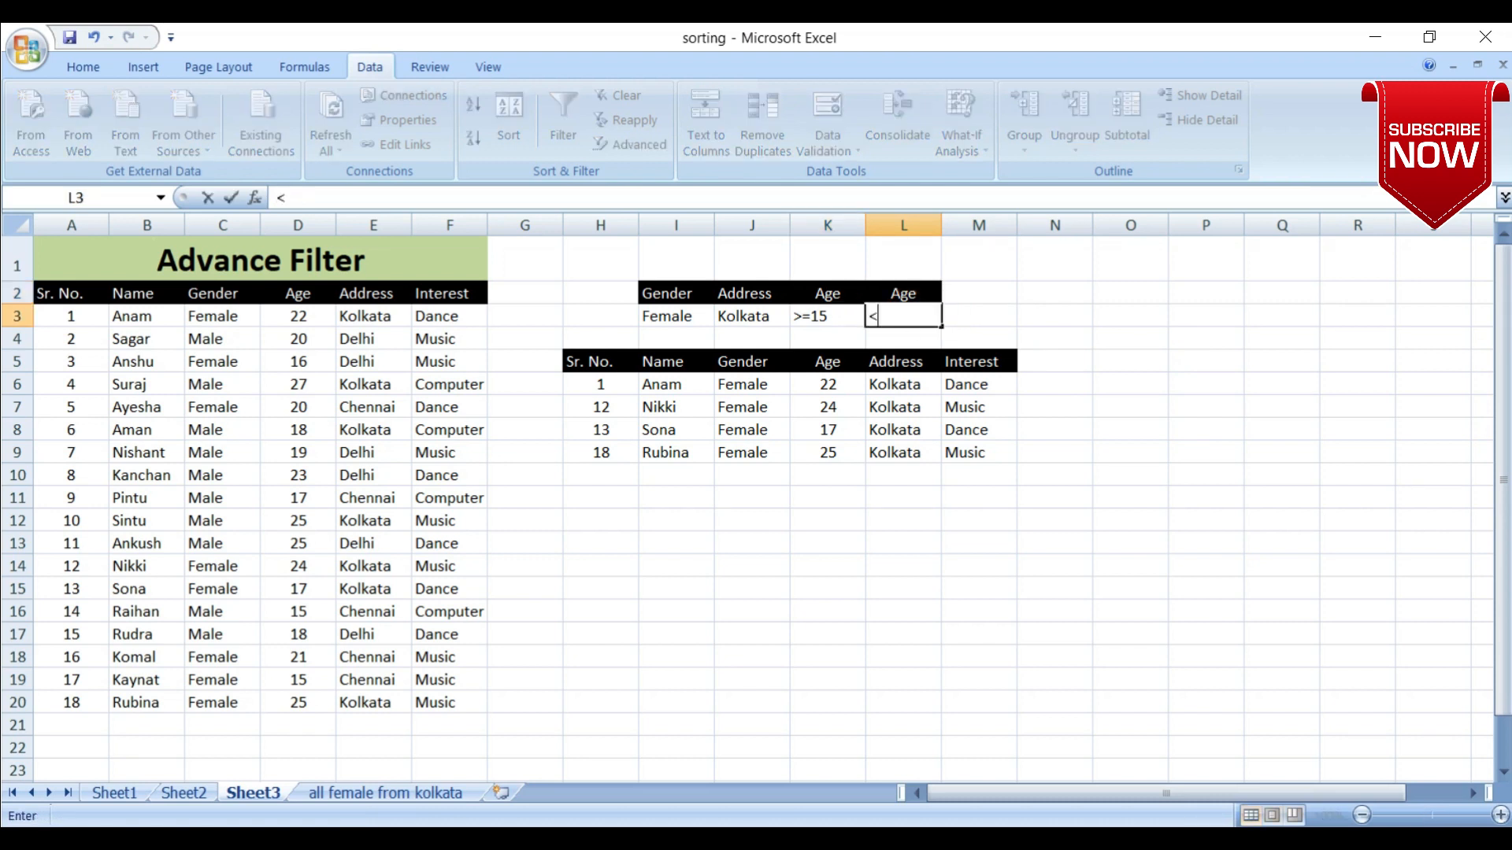
type("=1")
left_click(681, 324)
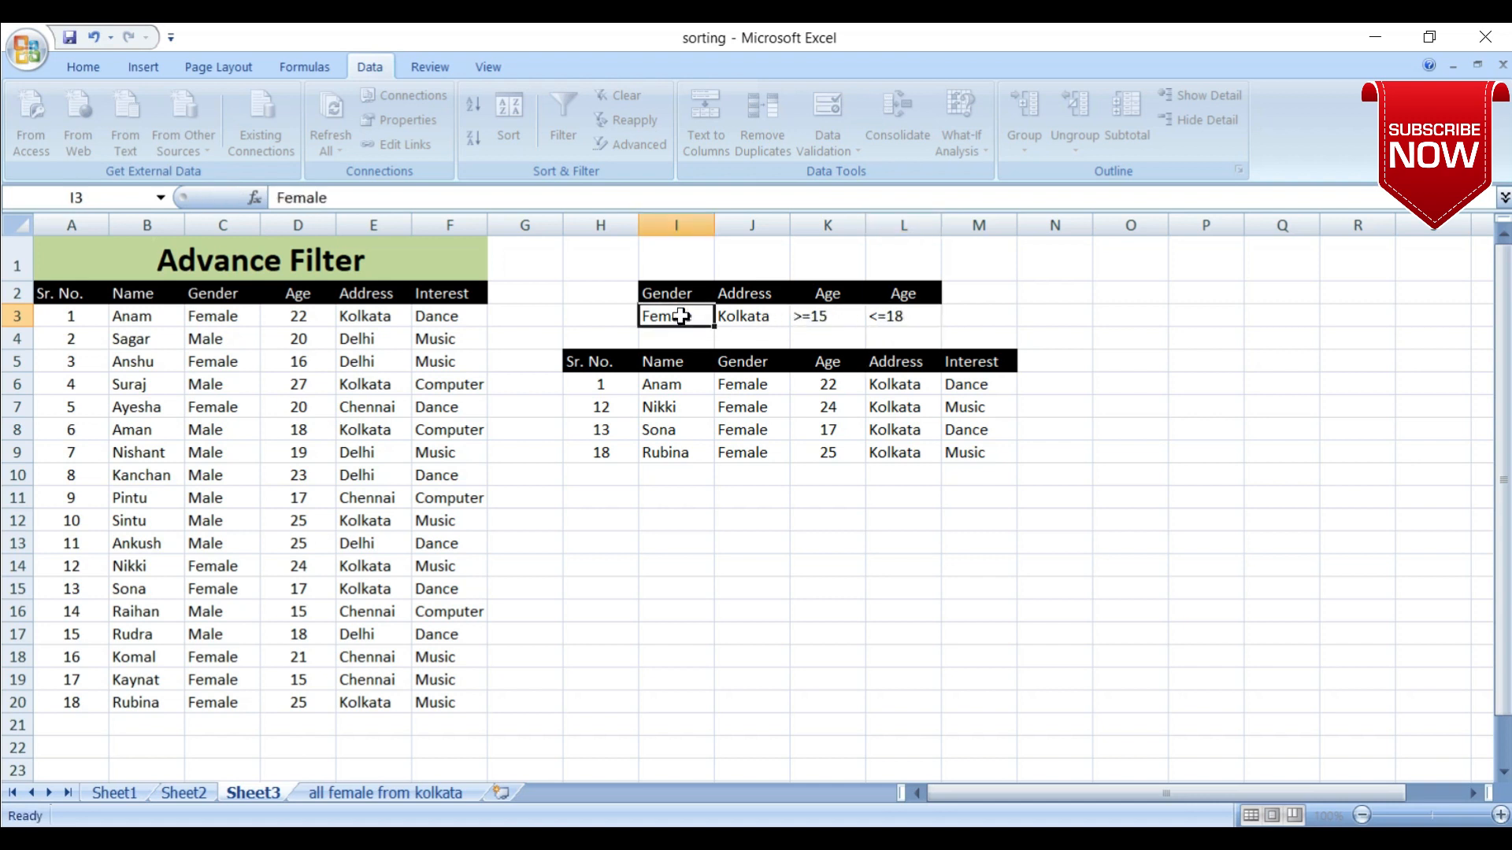
left_click(749, 315)
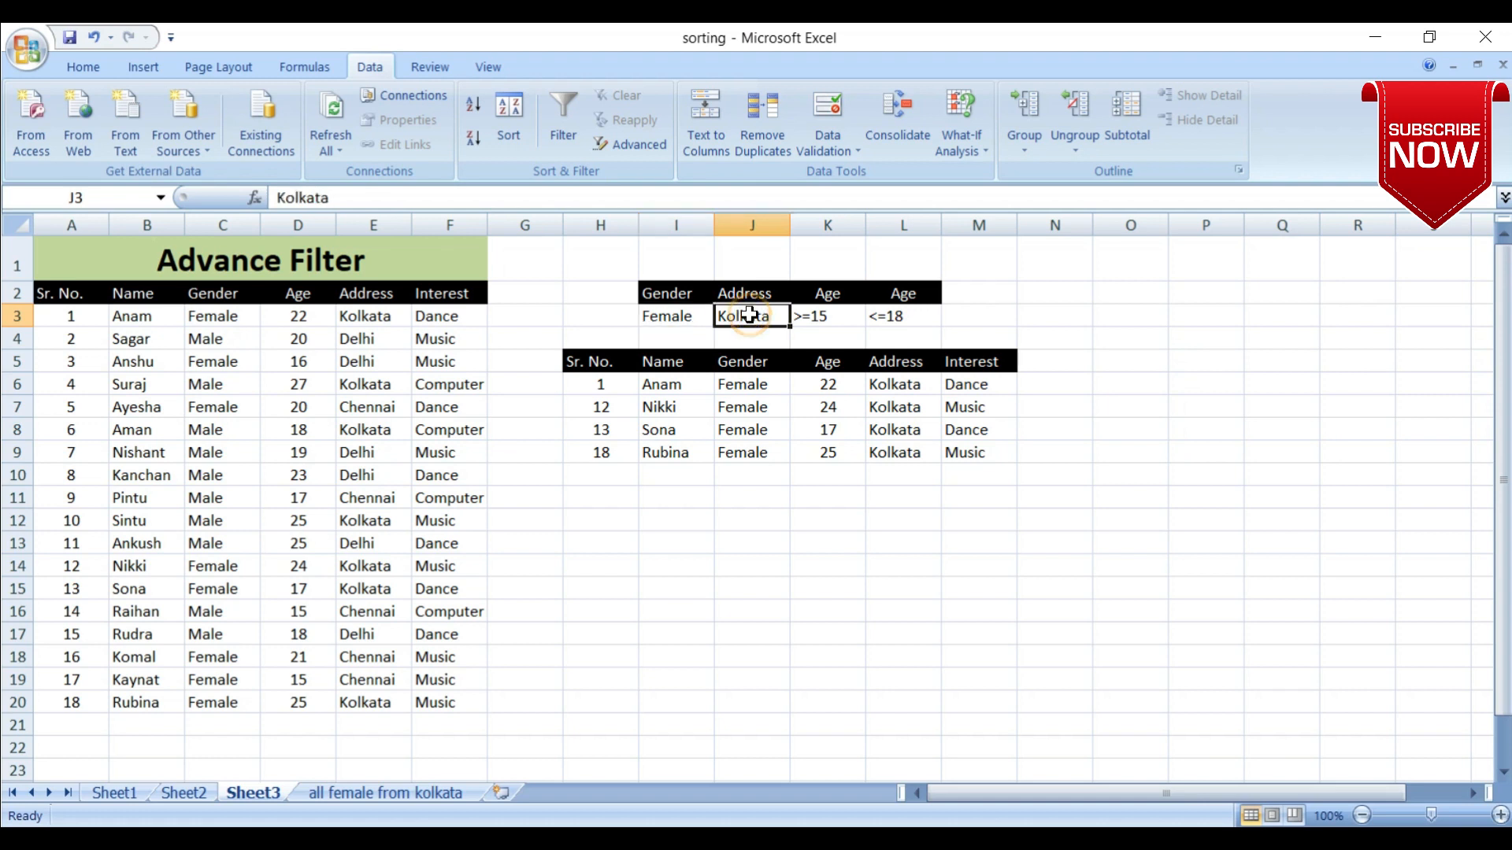
left_click(819, 314)
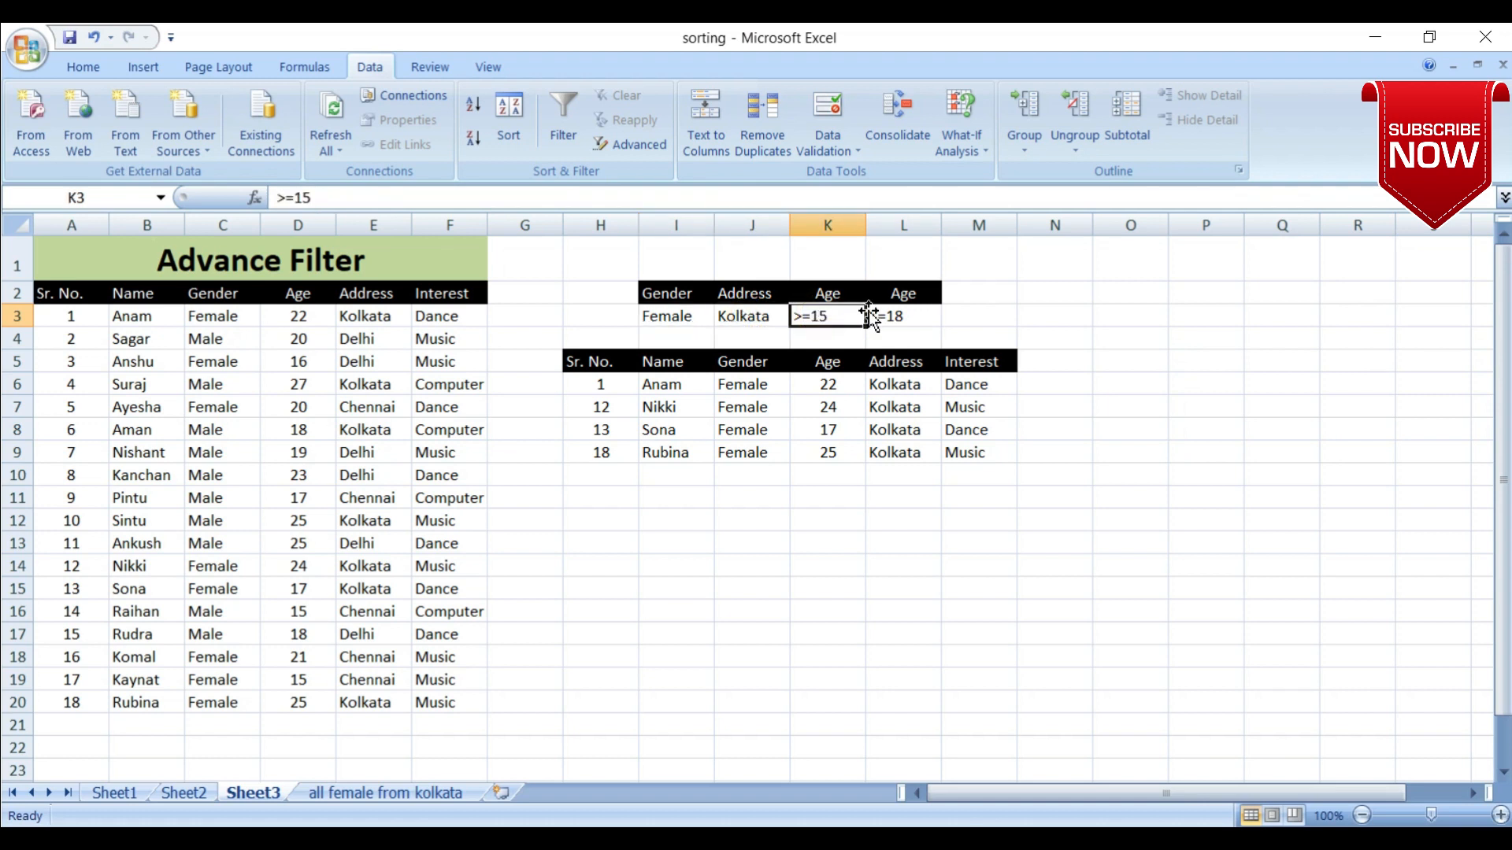
left_click(902, 313)
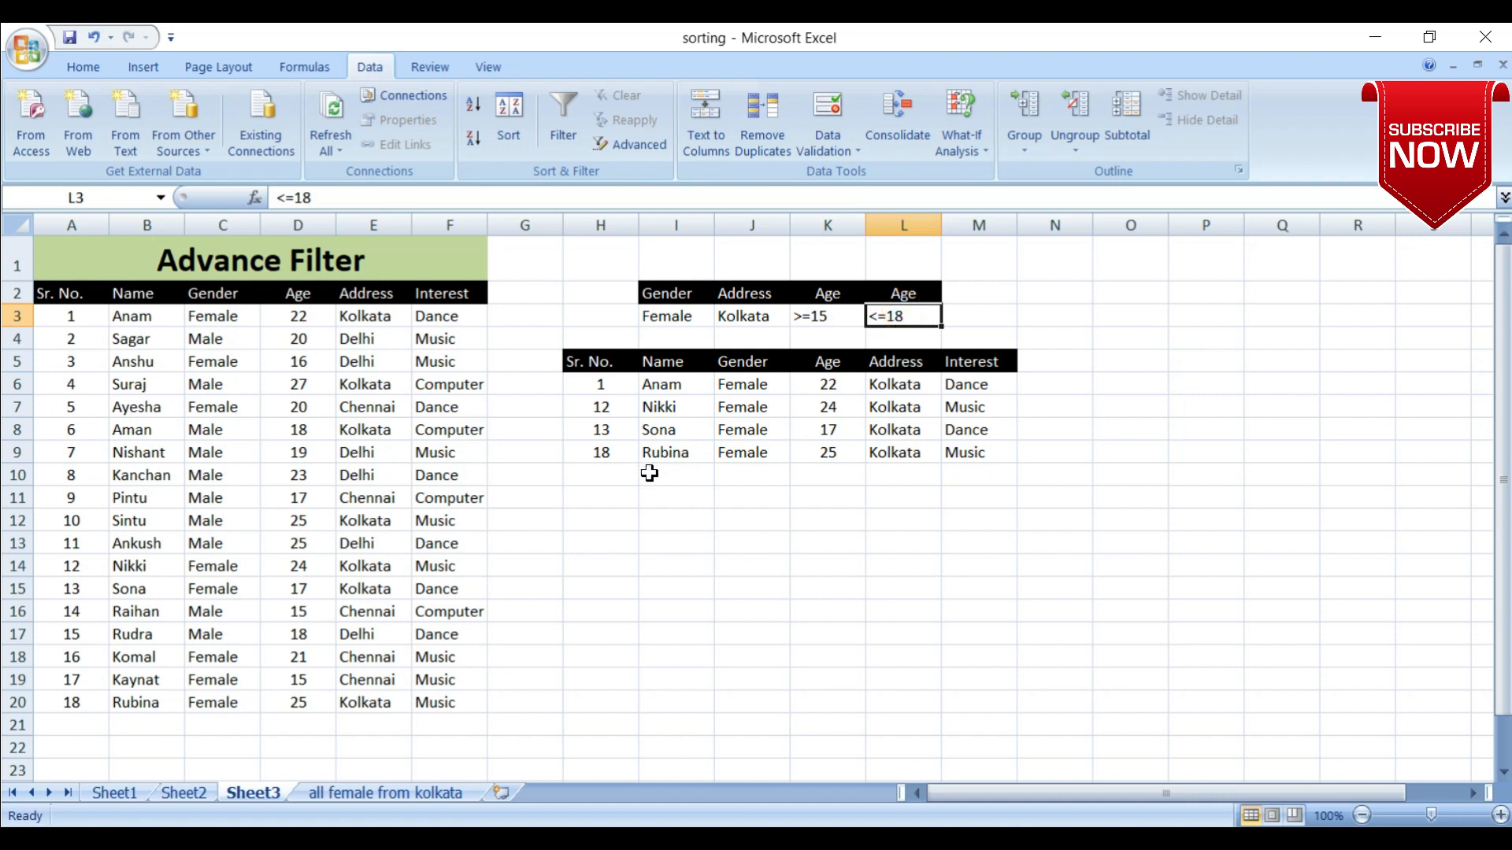
Start an advanced filter on A2:F20 that copies to another location, with I2:L3 as the criteria range.
left_click(618, 514)
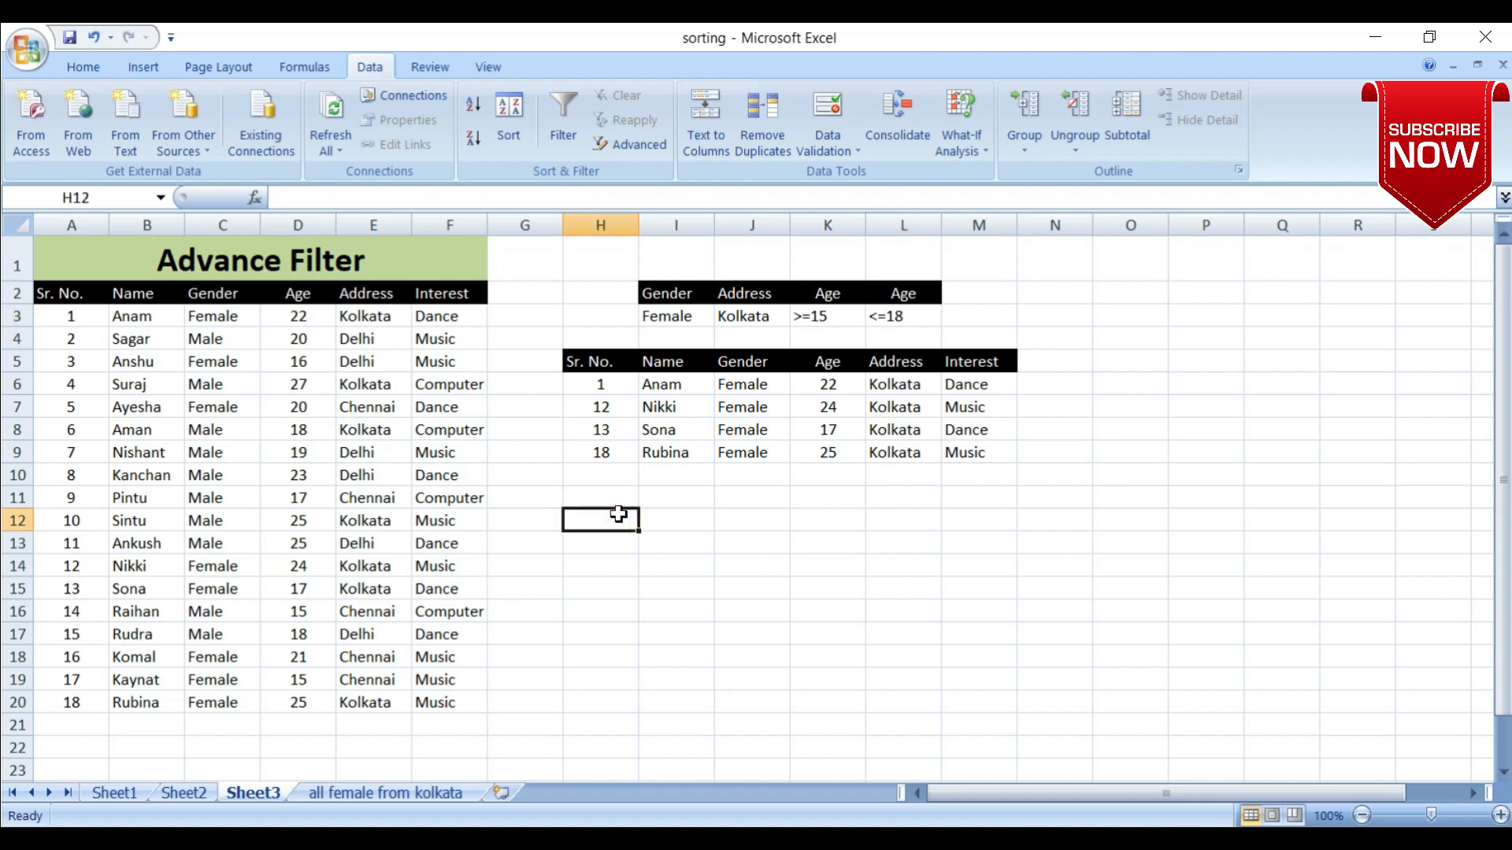
left_click(632, 145)
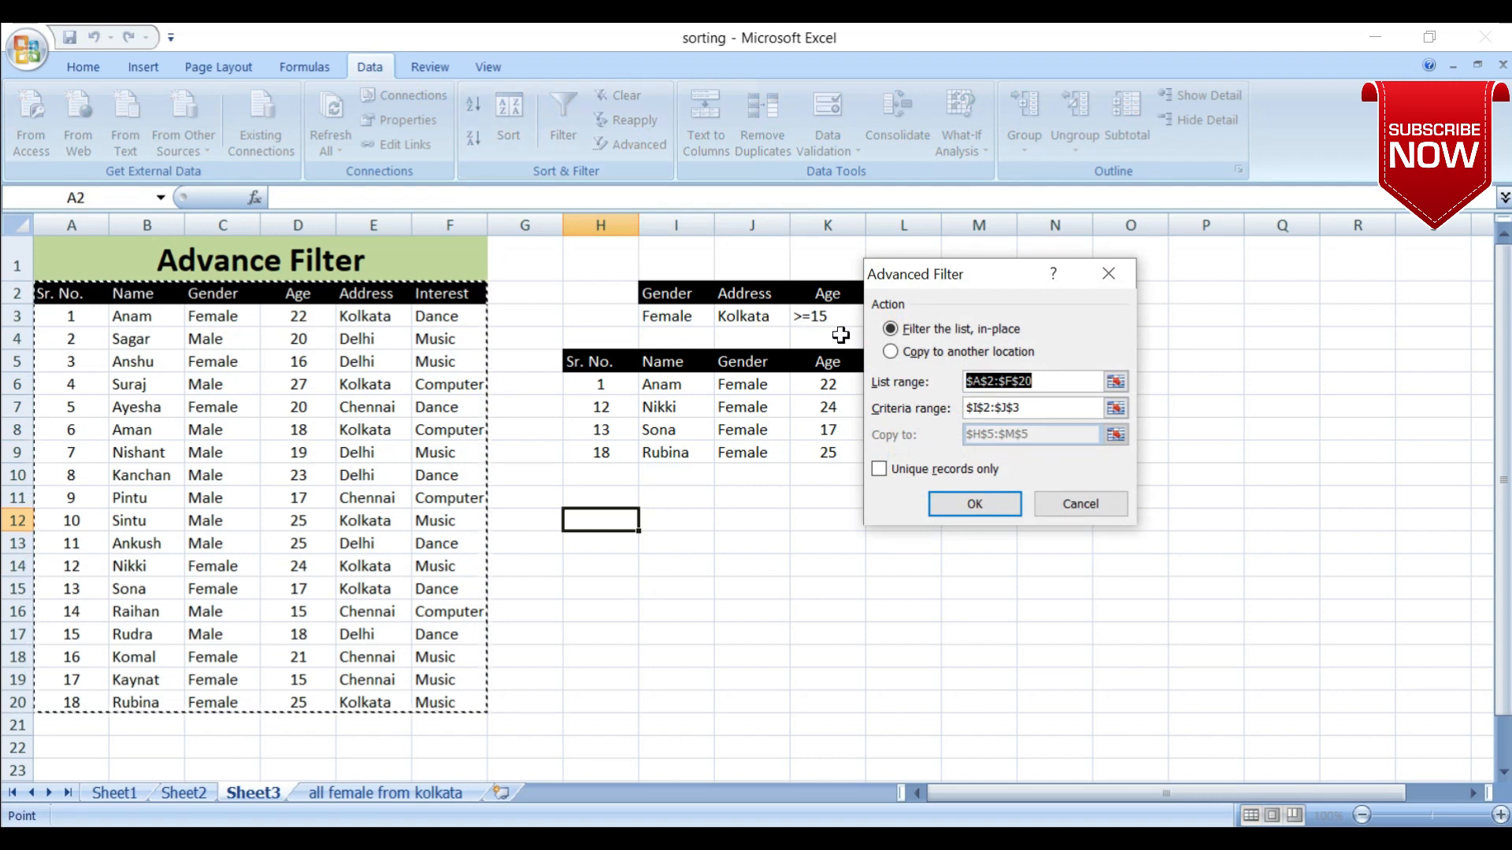
left_click(889, 351)
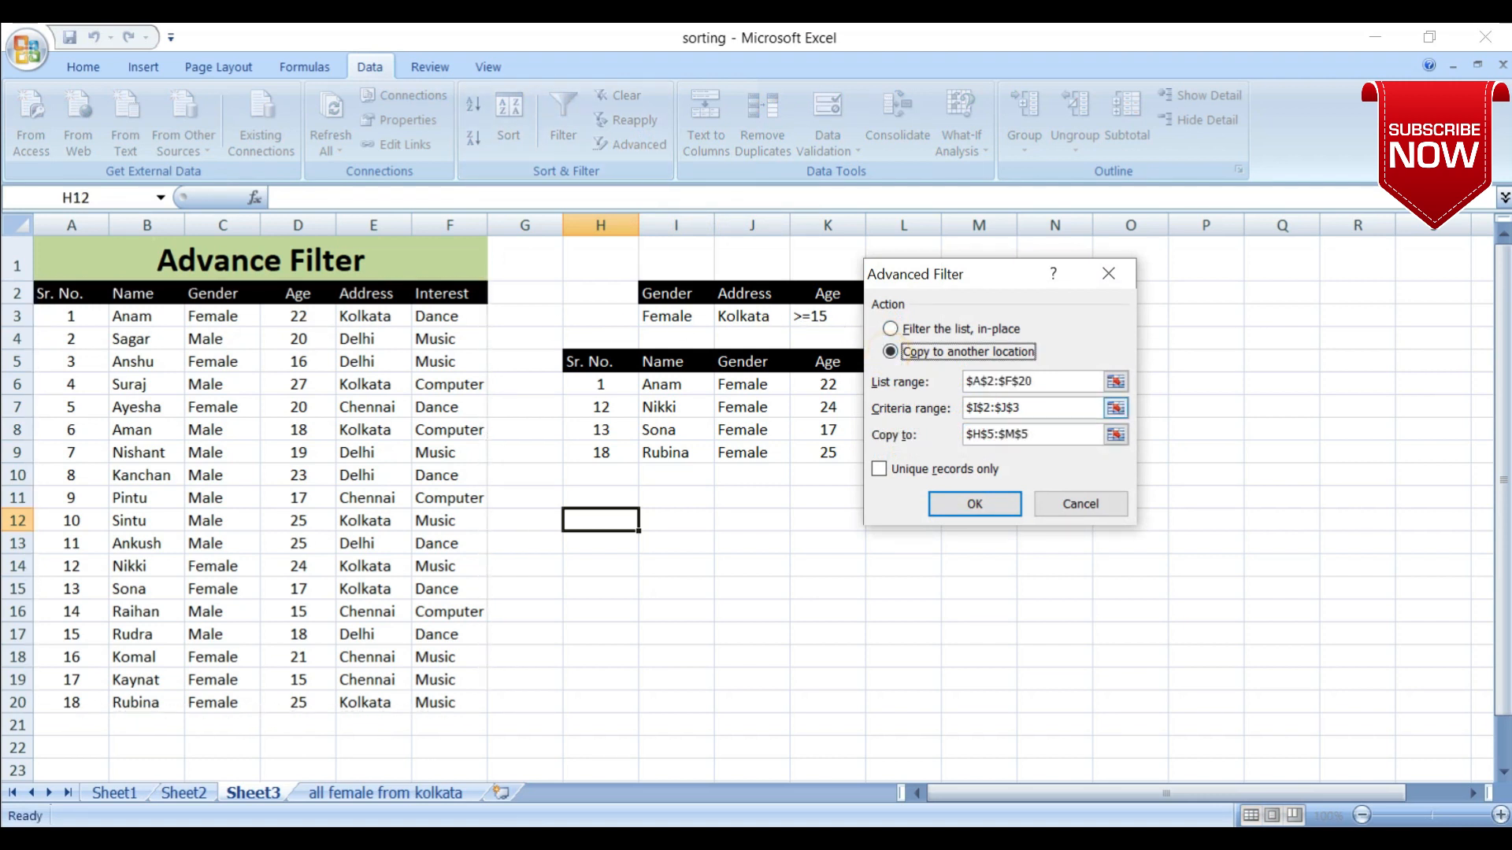
left_click(1116, 408)
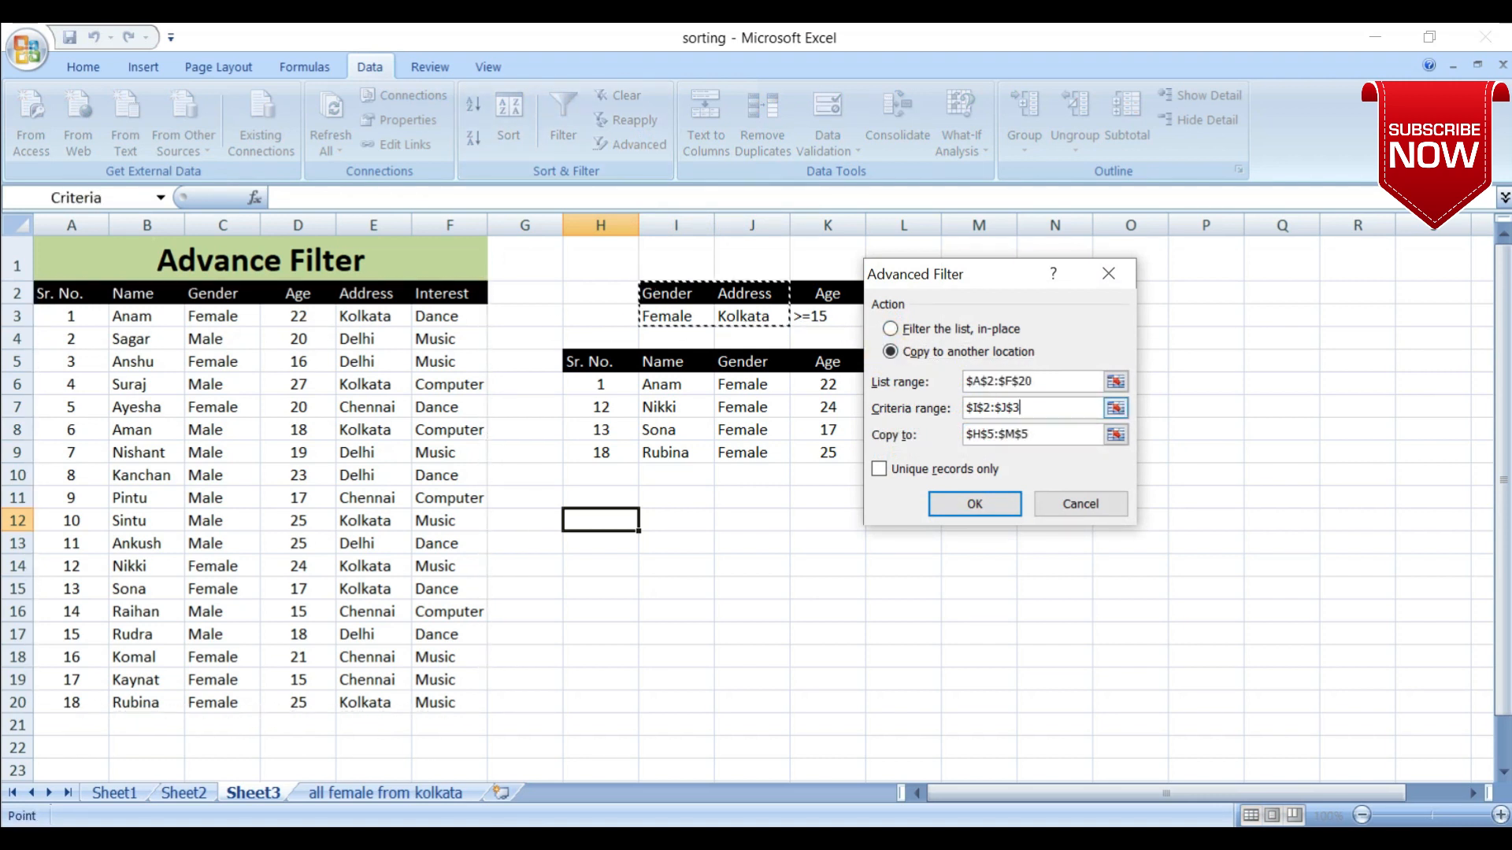
left_click_drag(994, 274, 1218, 257)
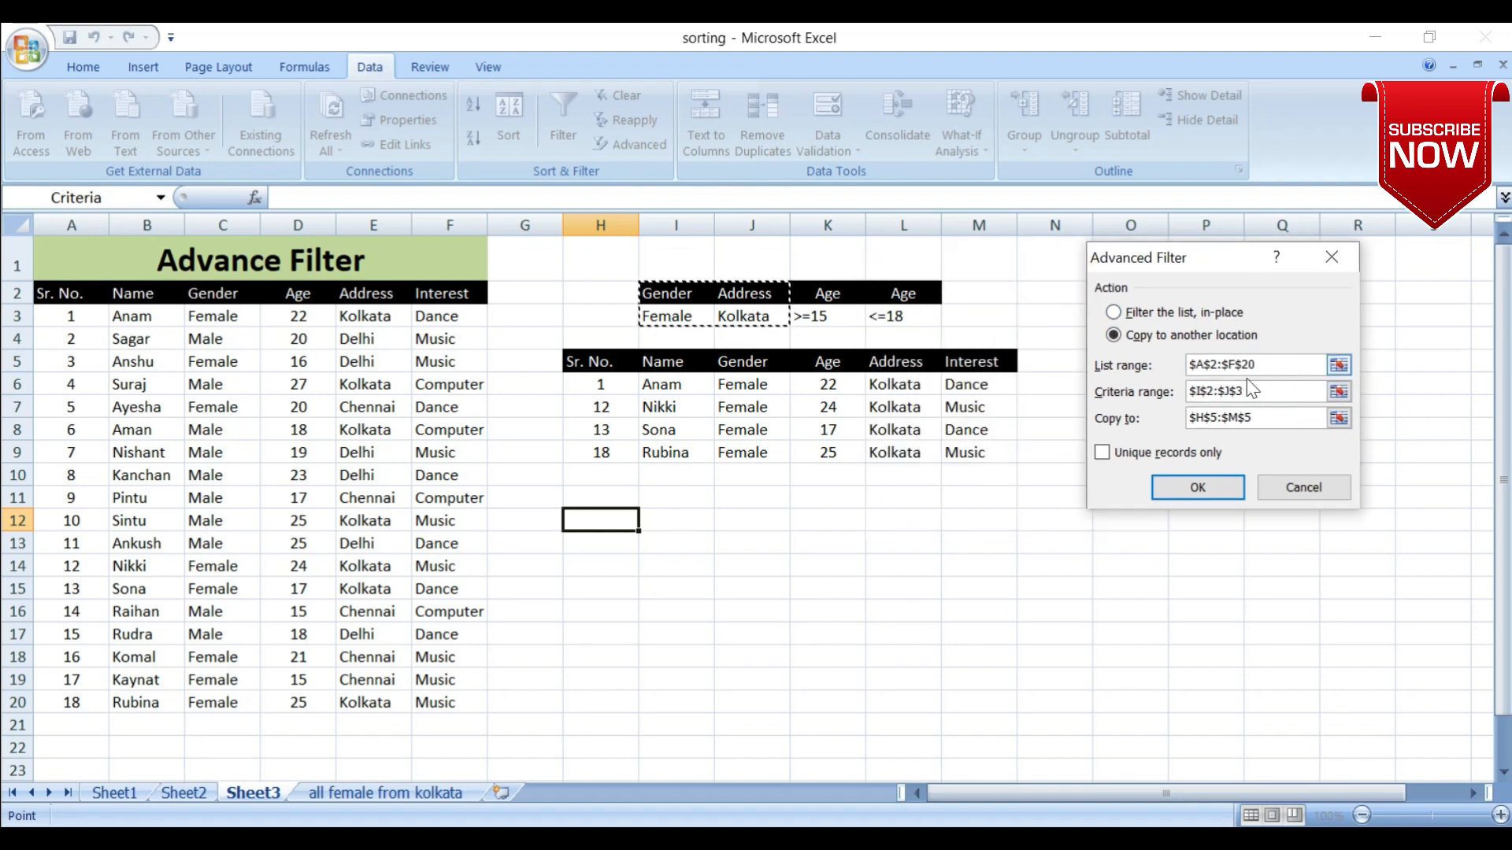
left_click_drag(1245, 392, 1187, 391)
left_click_drag(684, 293, 885, 310)
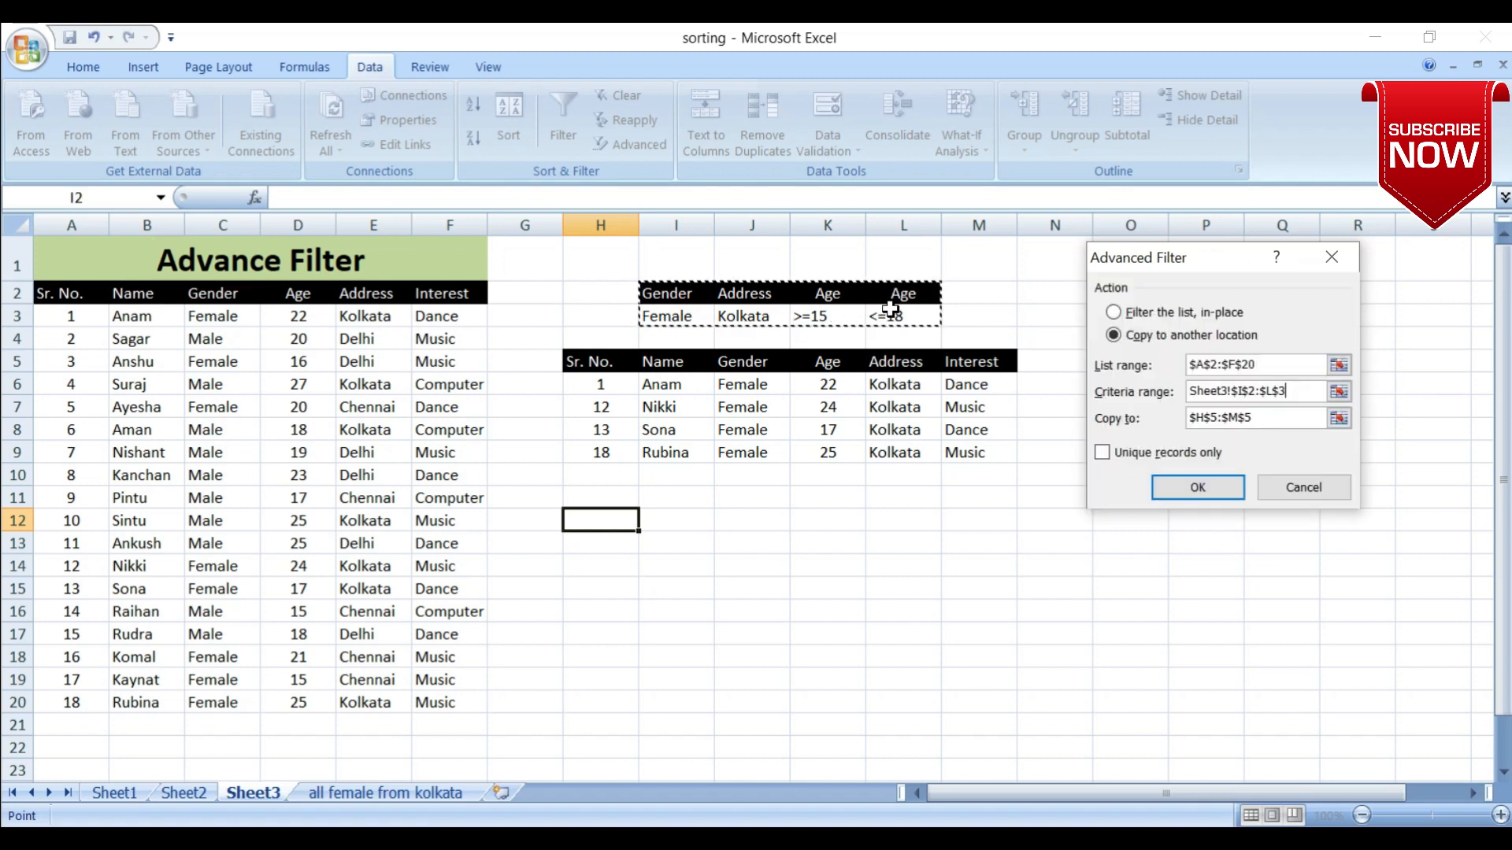
Replace the copy destination with H11 and run the advanced filter.
left_click(1260, 424)
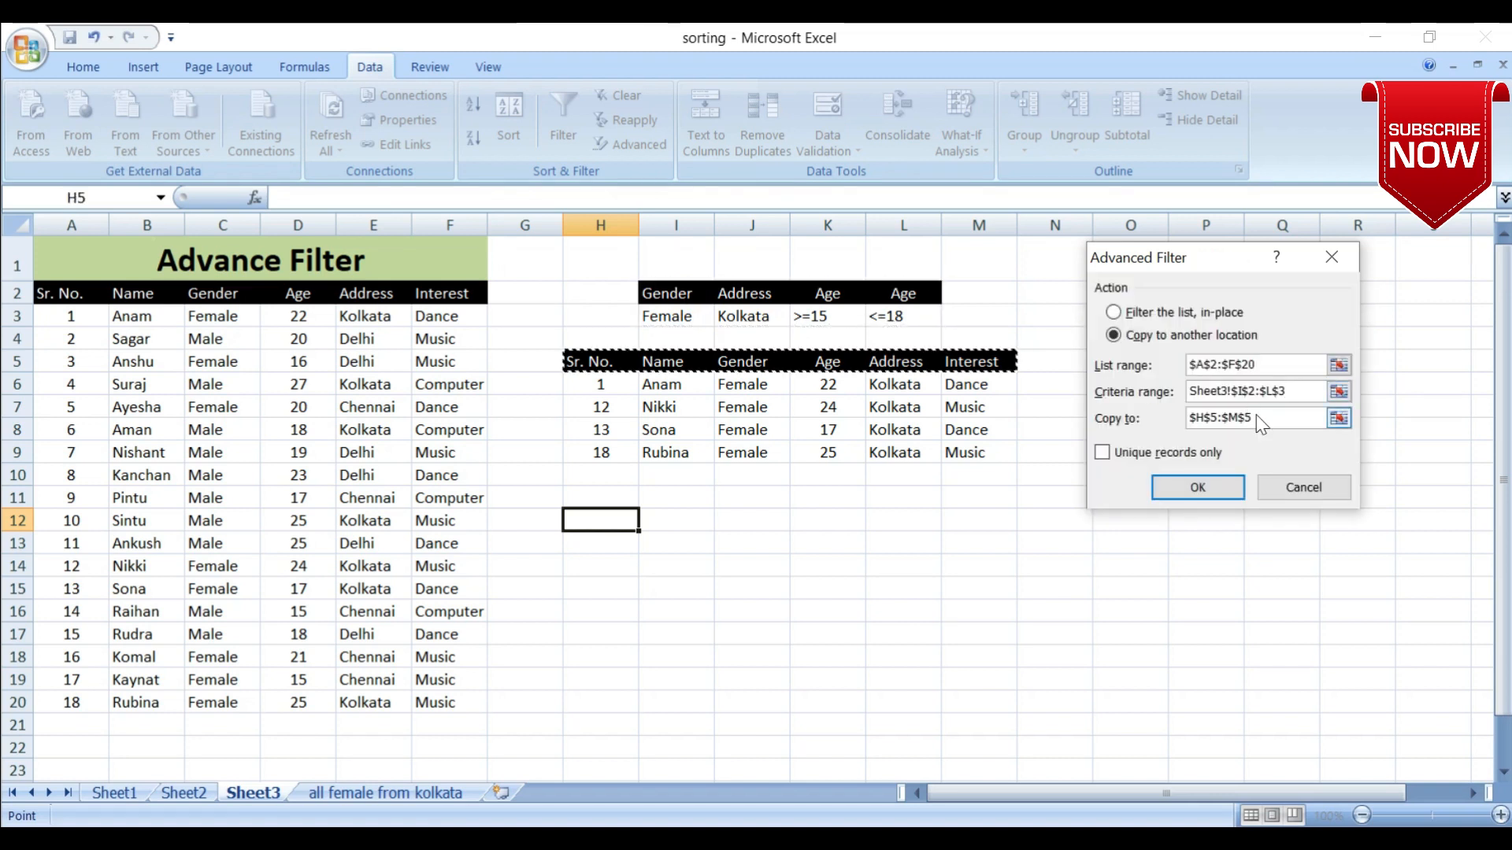
left_click_drag(1259, 420, 1116, 404)
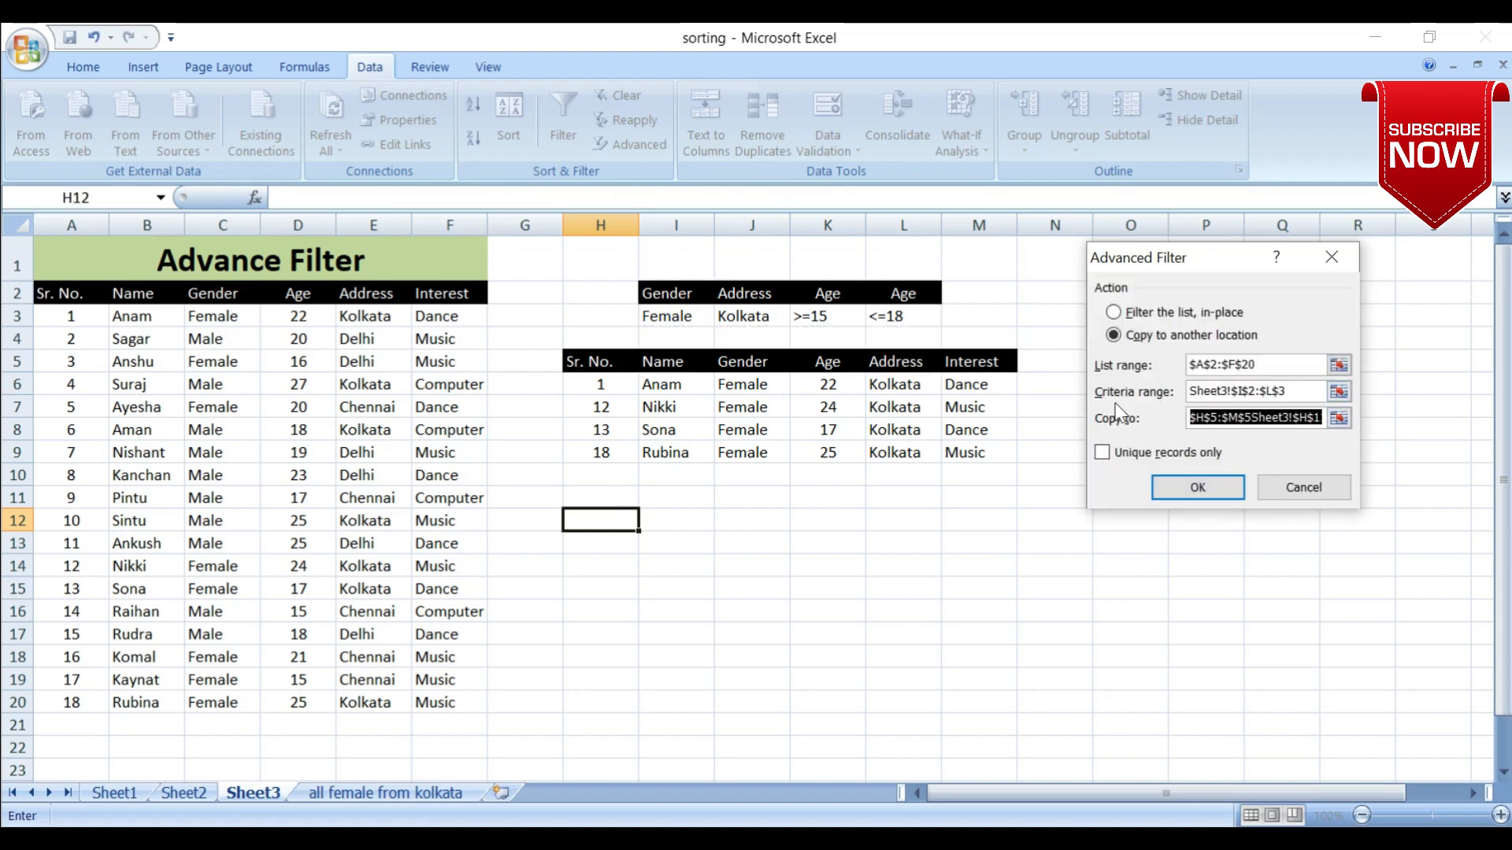
left_click(605, 505)
left_click(1206, 489)
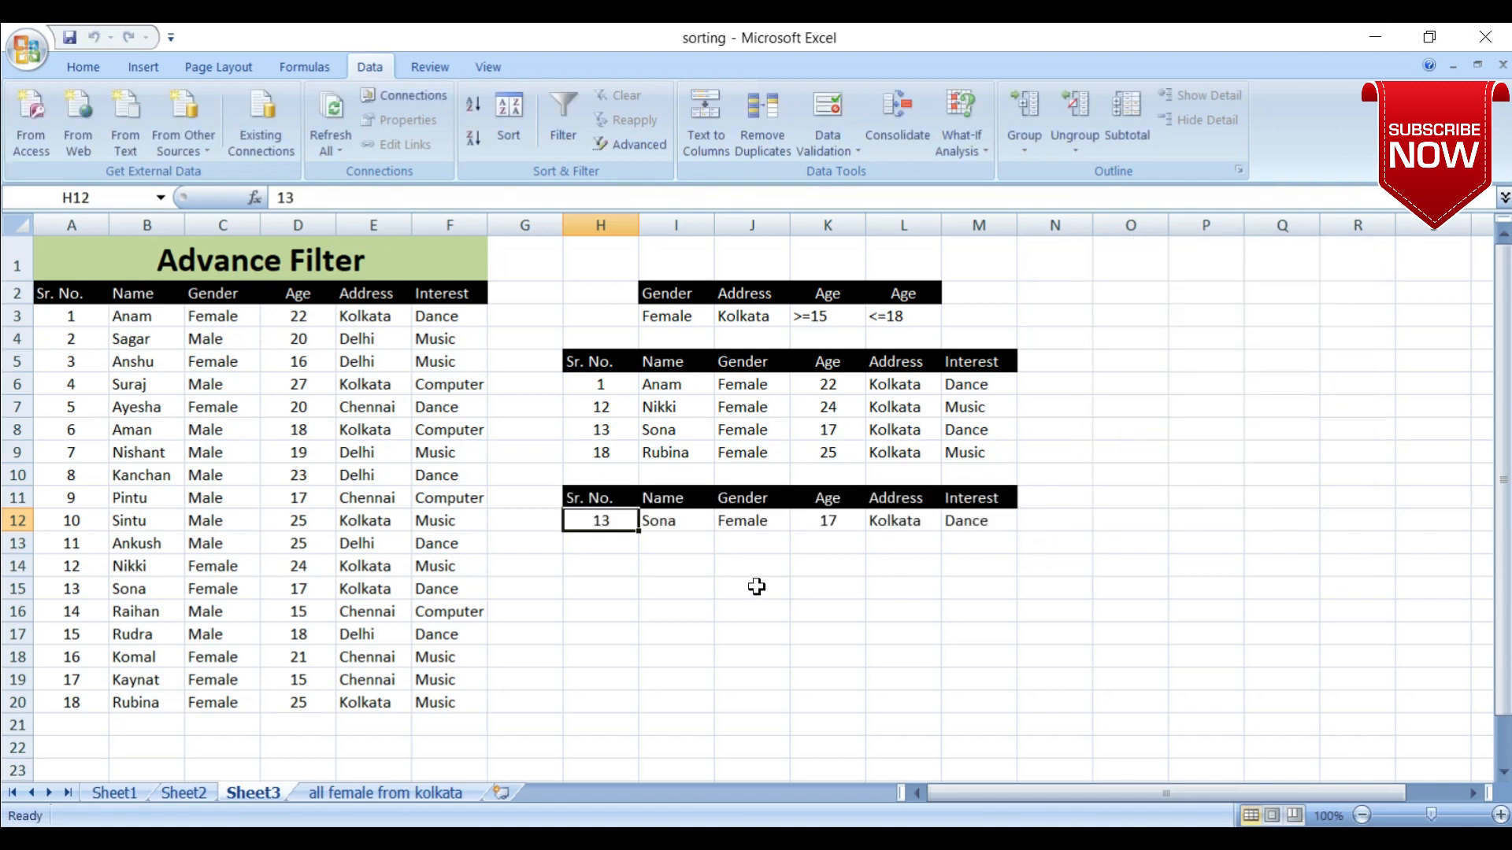
left_click(768, 526)
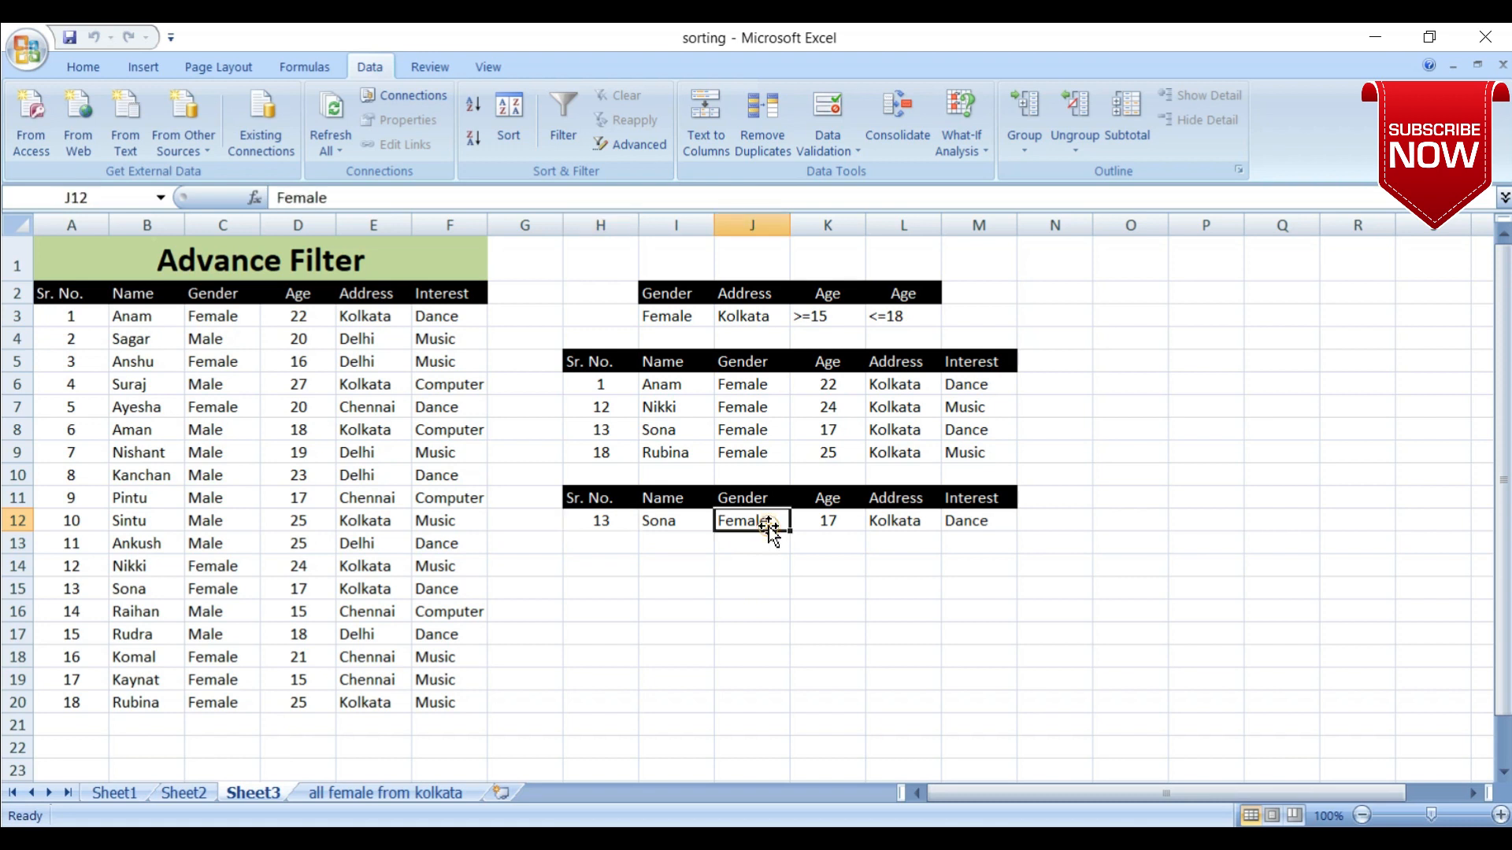
left_click(836, 523)
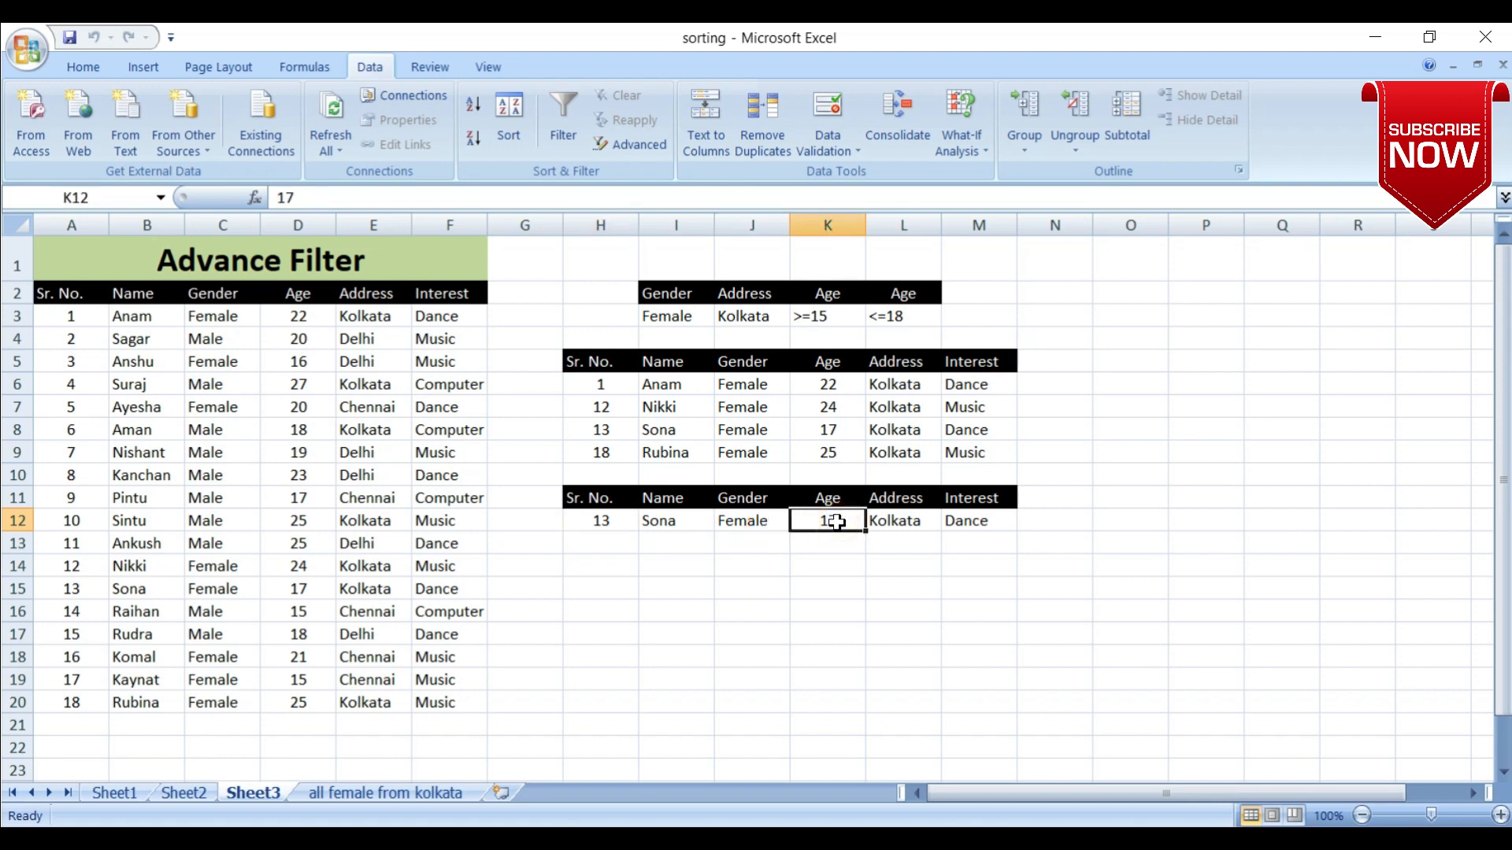
left_click(902, 522)
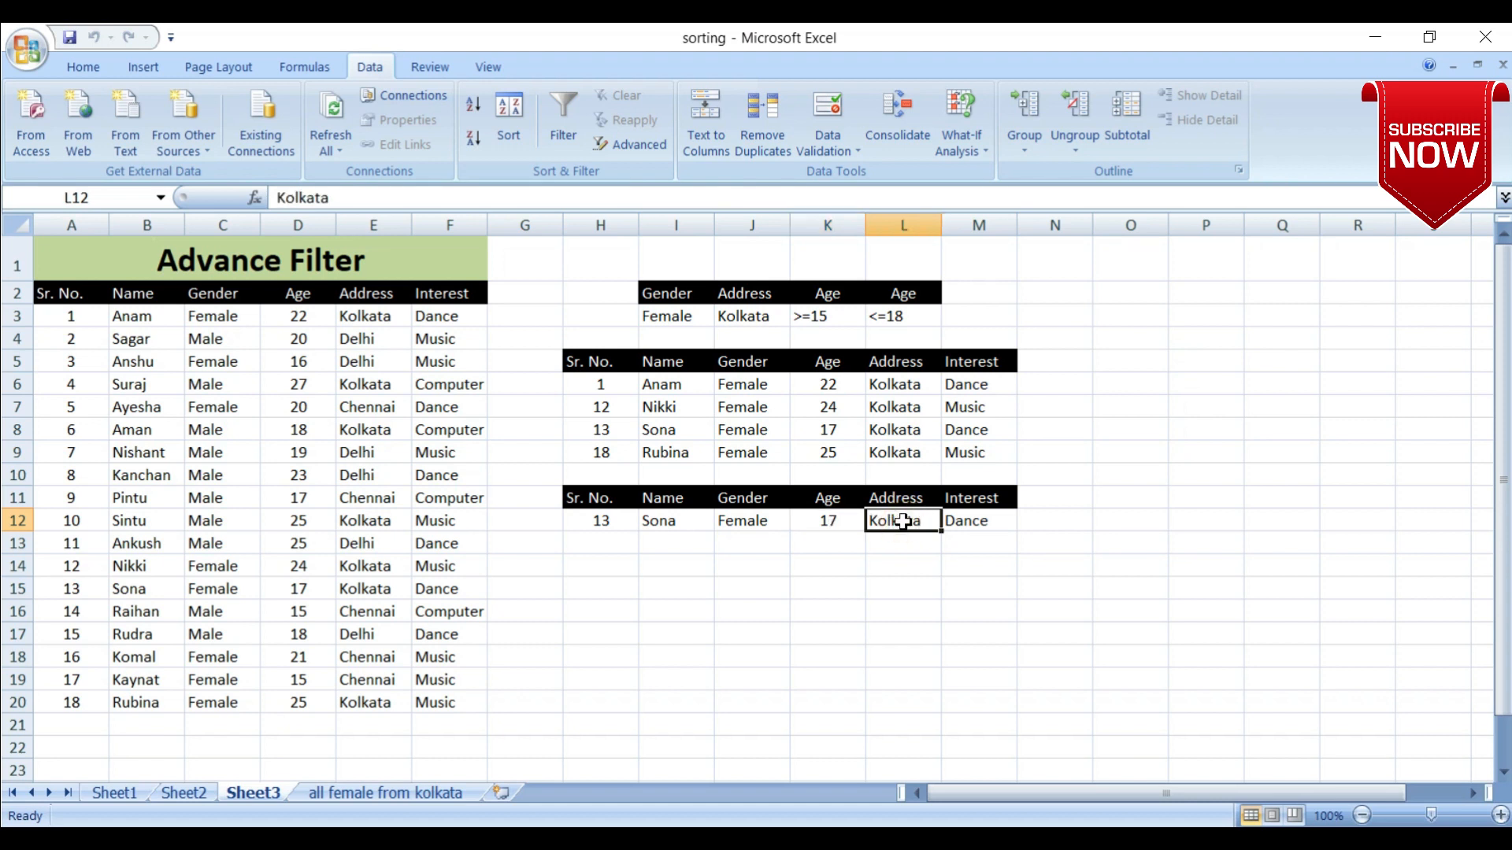
Change the Address criterion in J3 to Delhi.
left_click(752, 315)
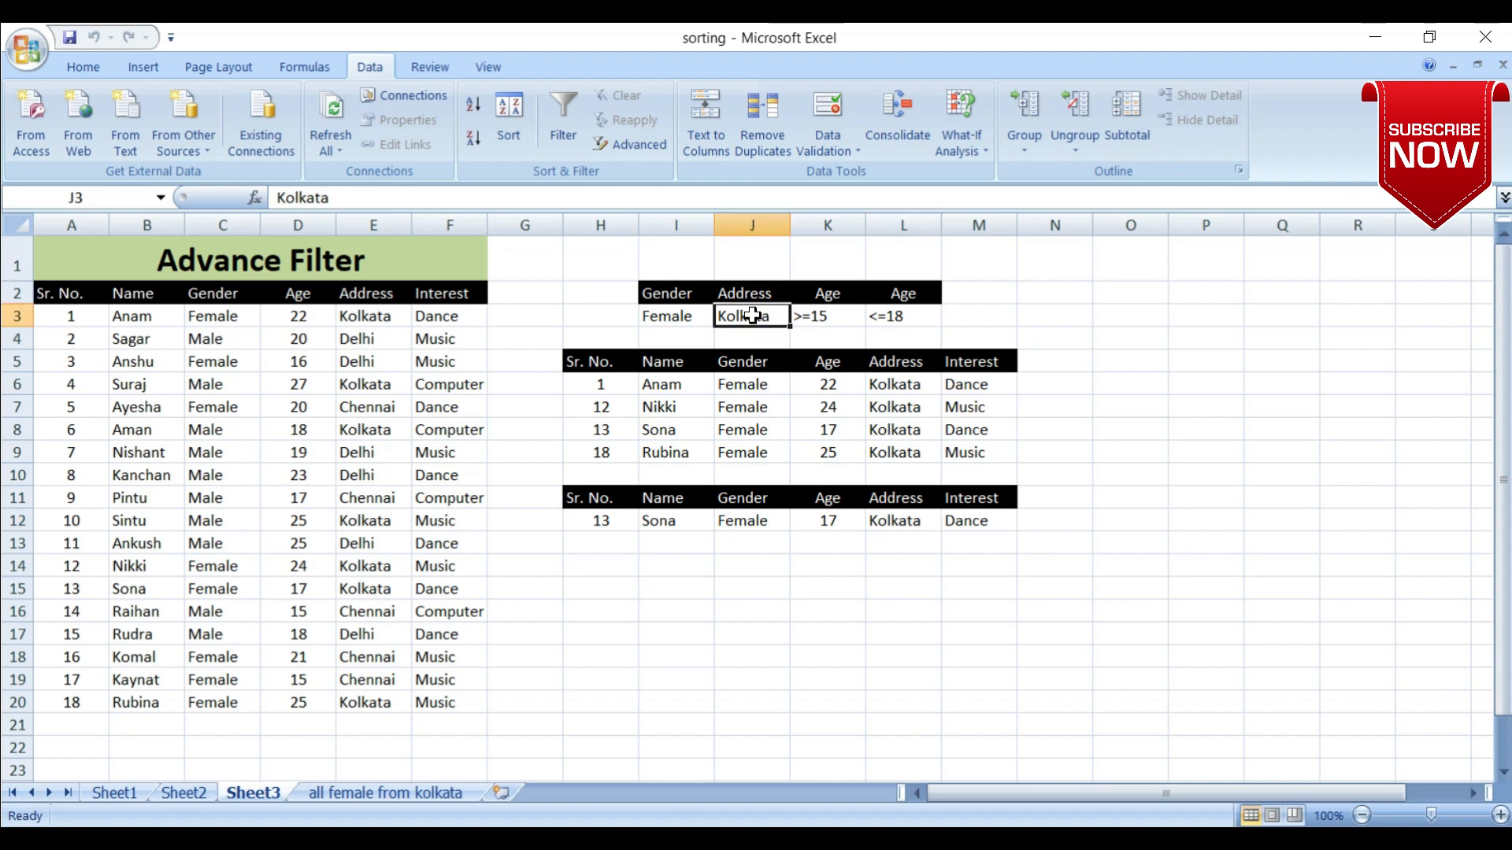
type("Del")
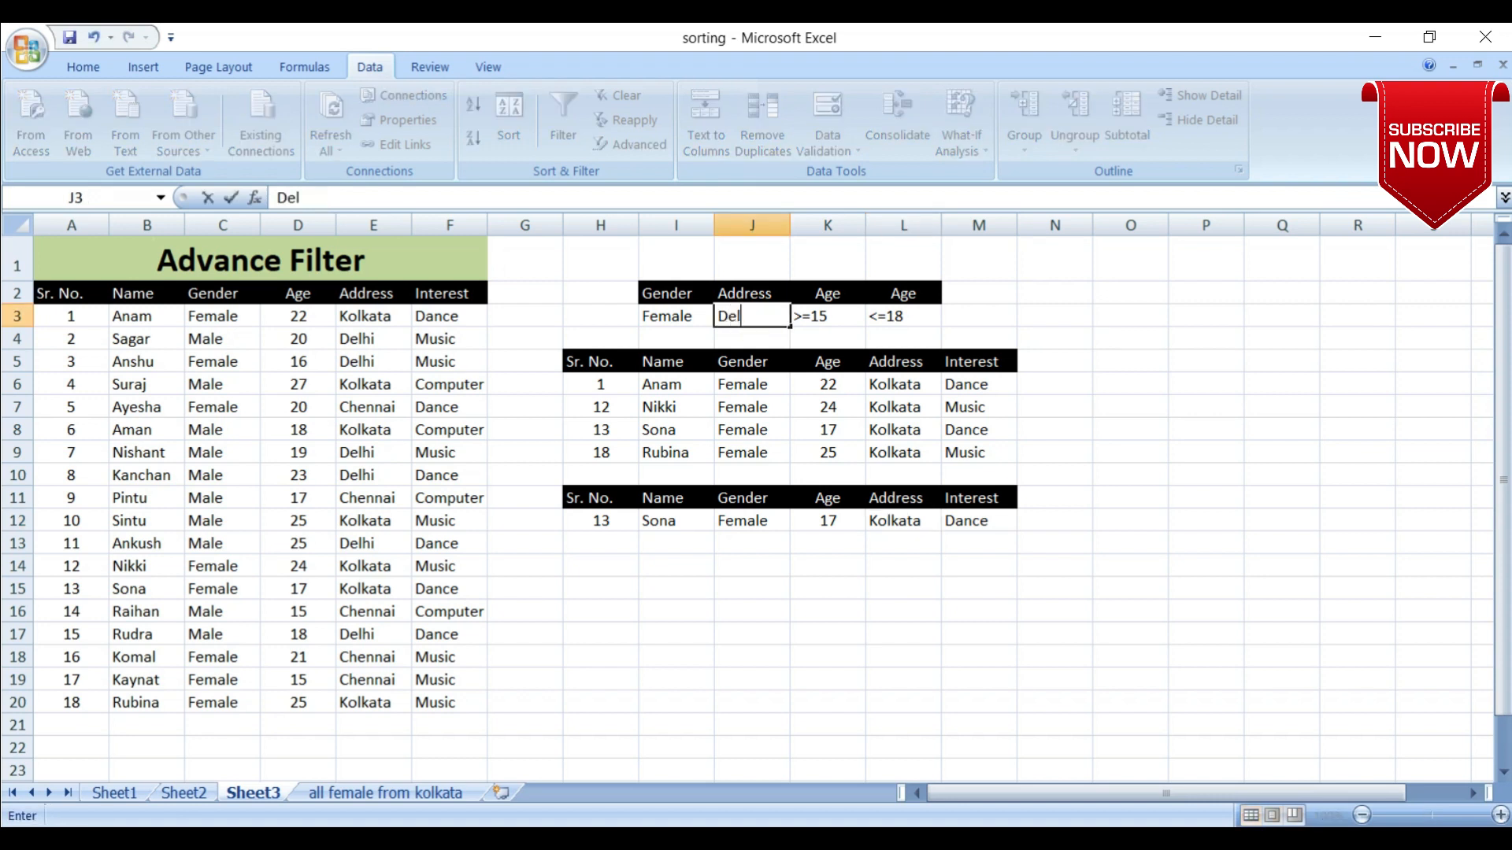
left_click(607, 569)
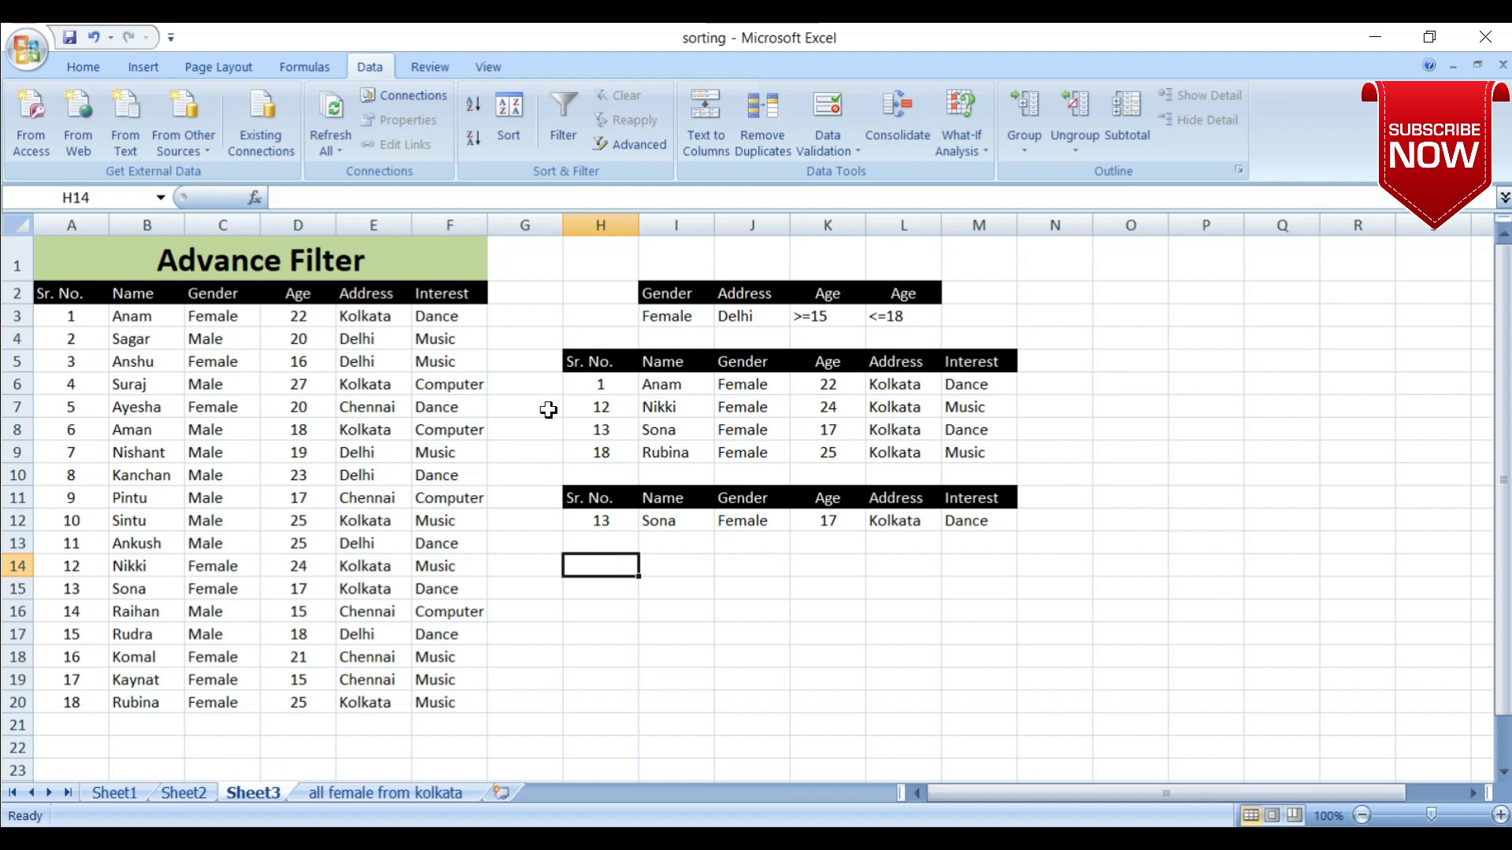
Run another advanced filter on A2:F20 with the criteria in I2:L3, copying the extracted rows to H14.
left_click(658, 142)
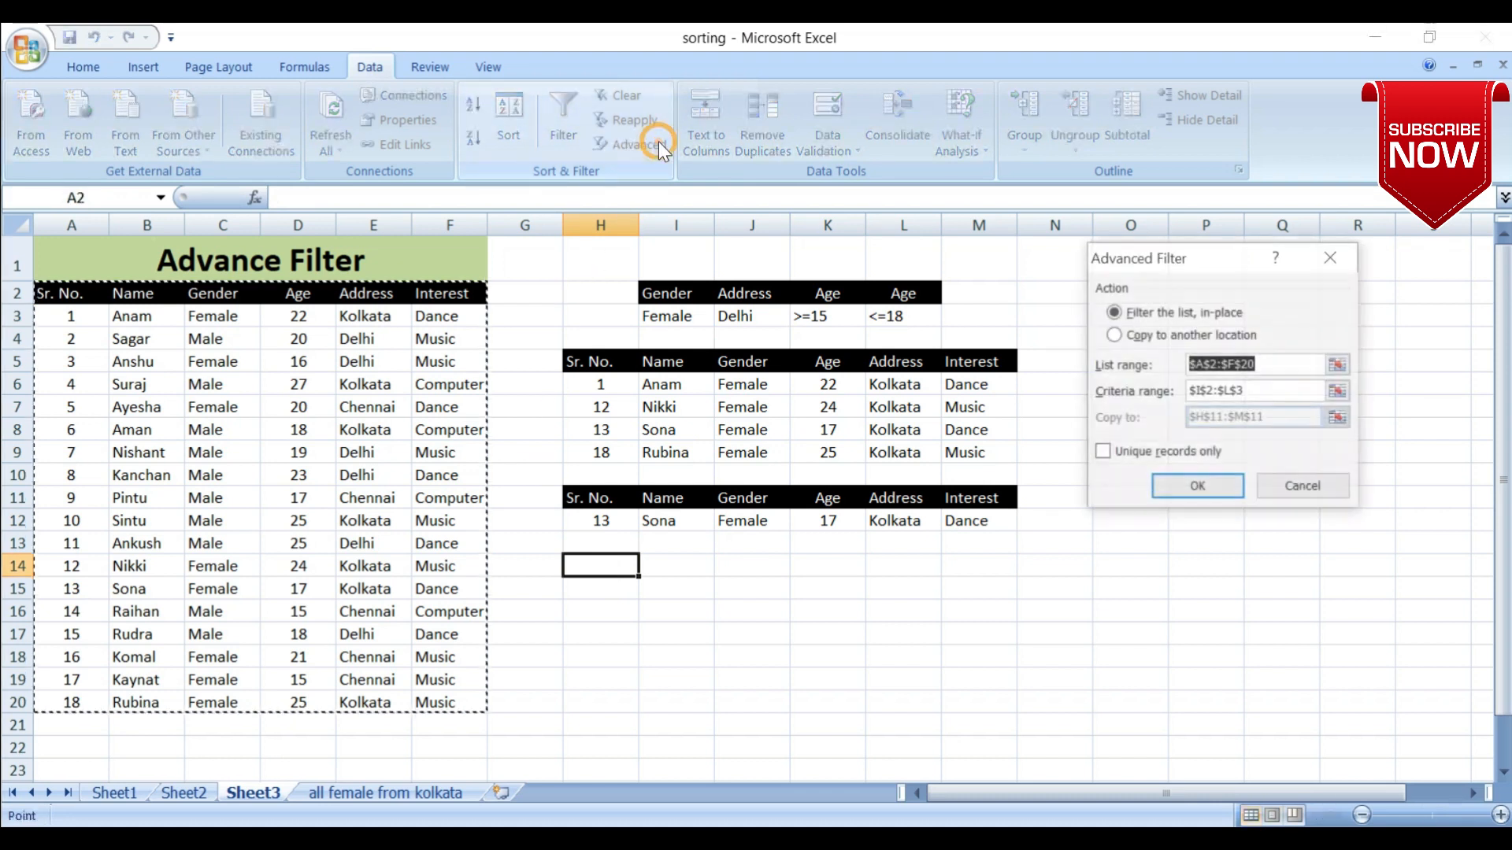
left_click(1134, 336)
left_click(1339, 392)
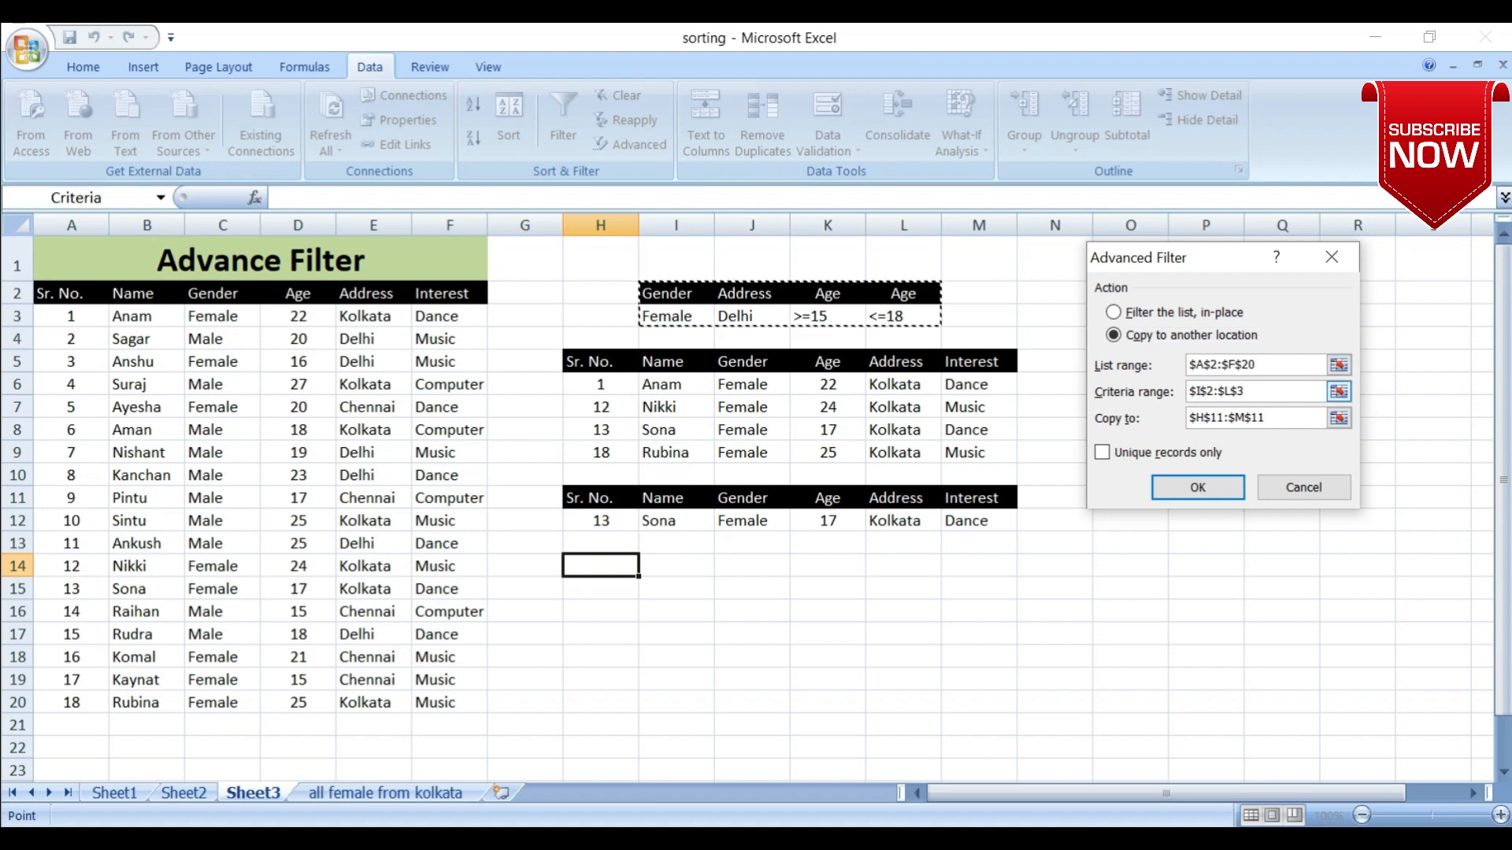
left_click(1271, 417)
left_click_drag(1271, 423, 1189, 429)
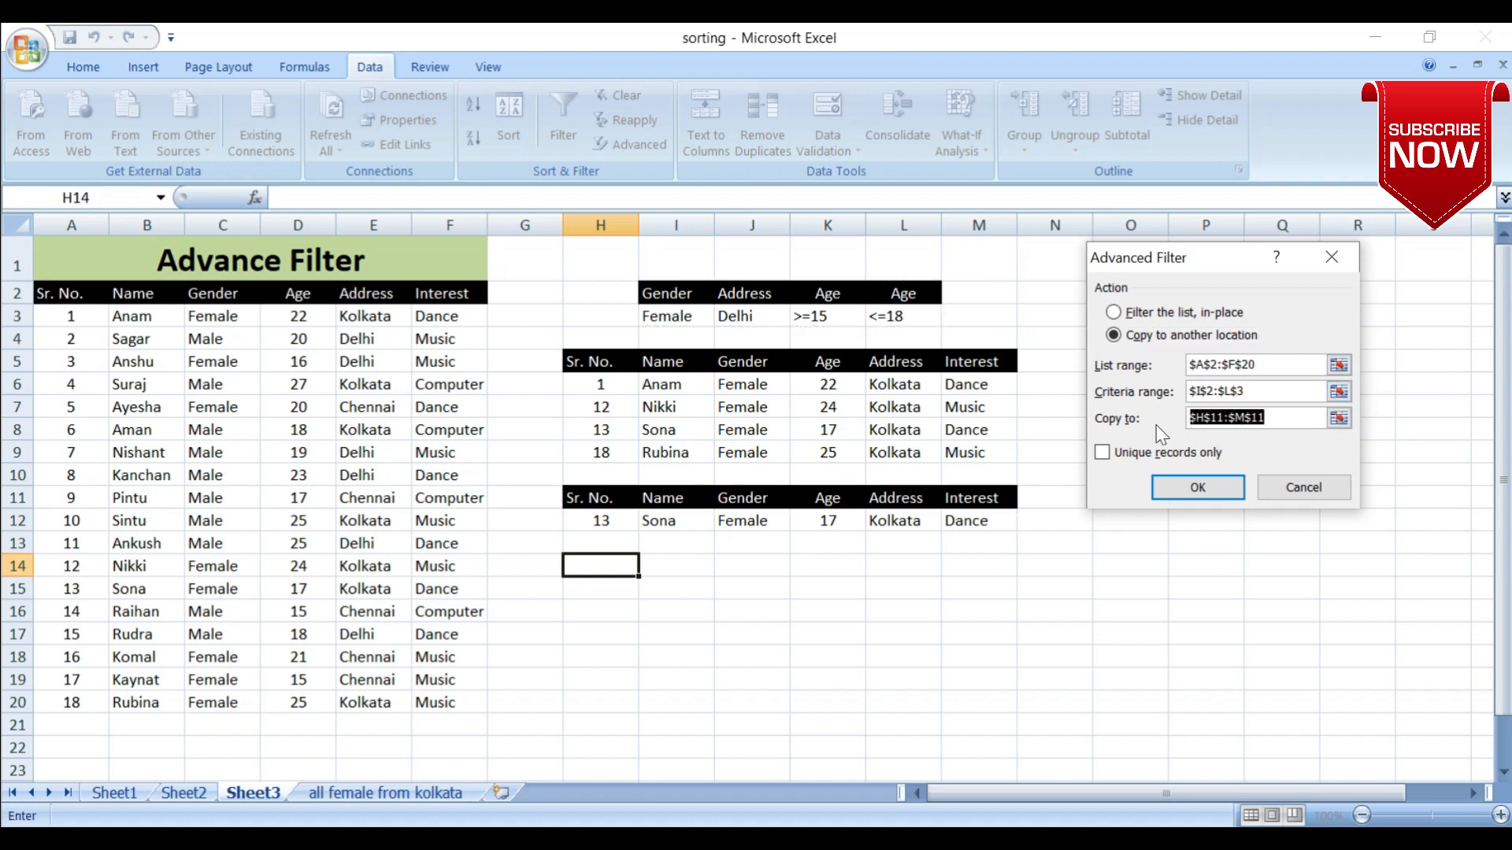
left_click(616, 564)
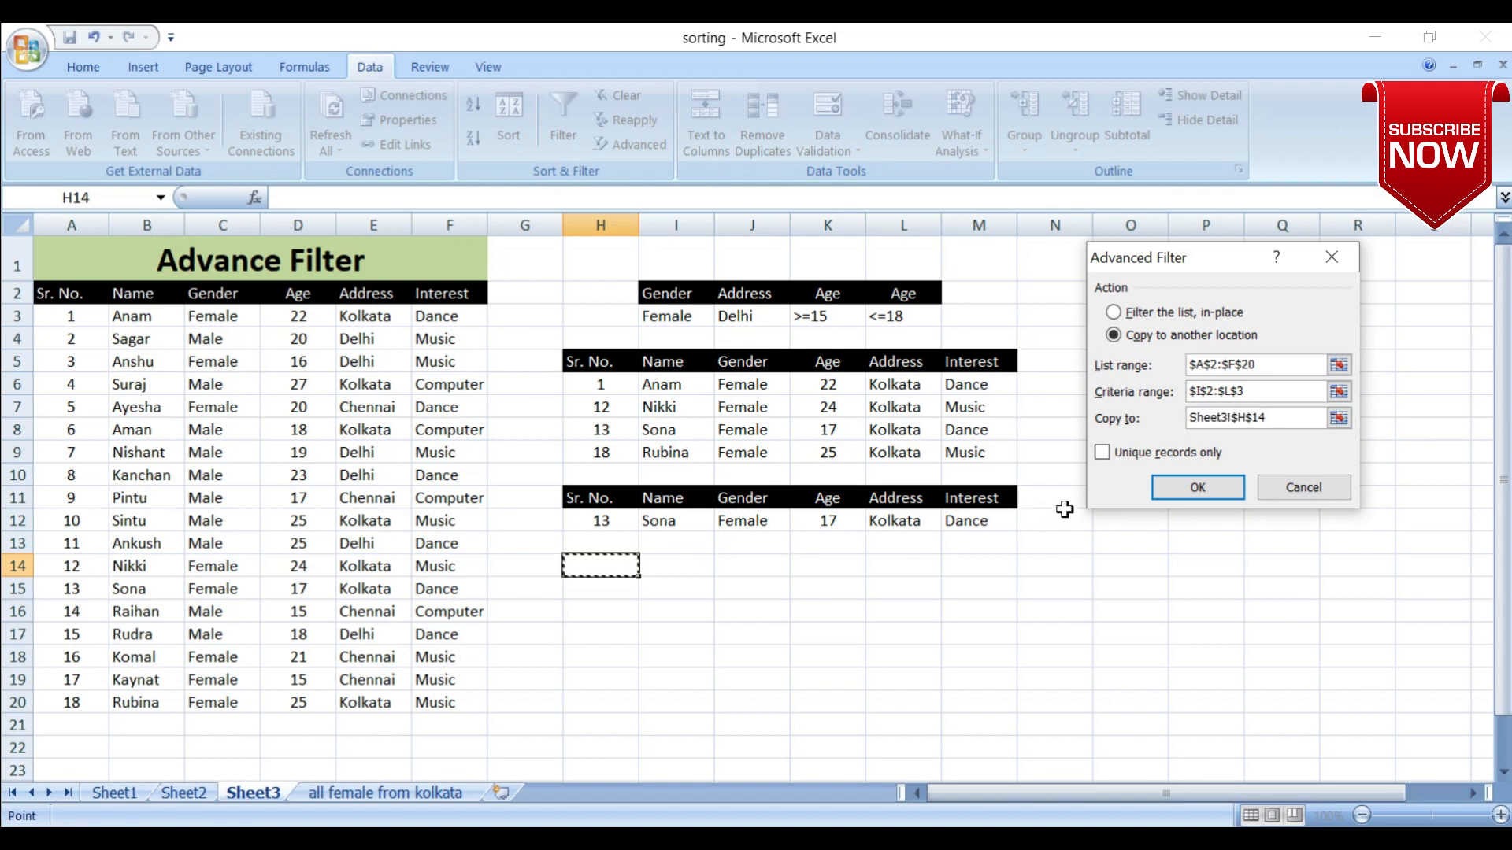
left_click(1181, 487)
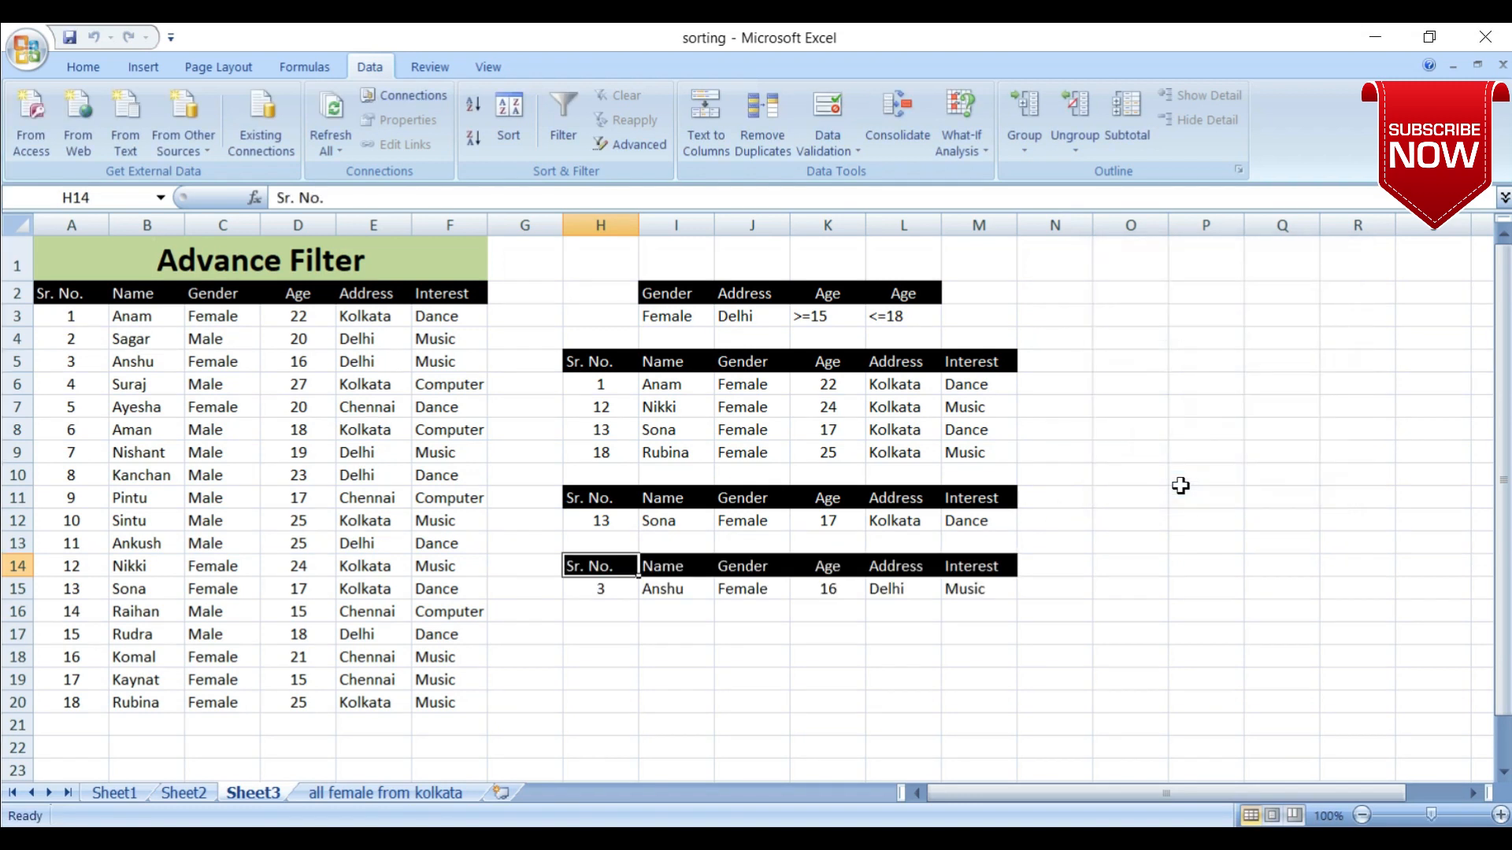
left_click(901, 589)
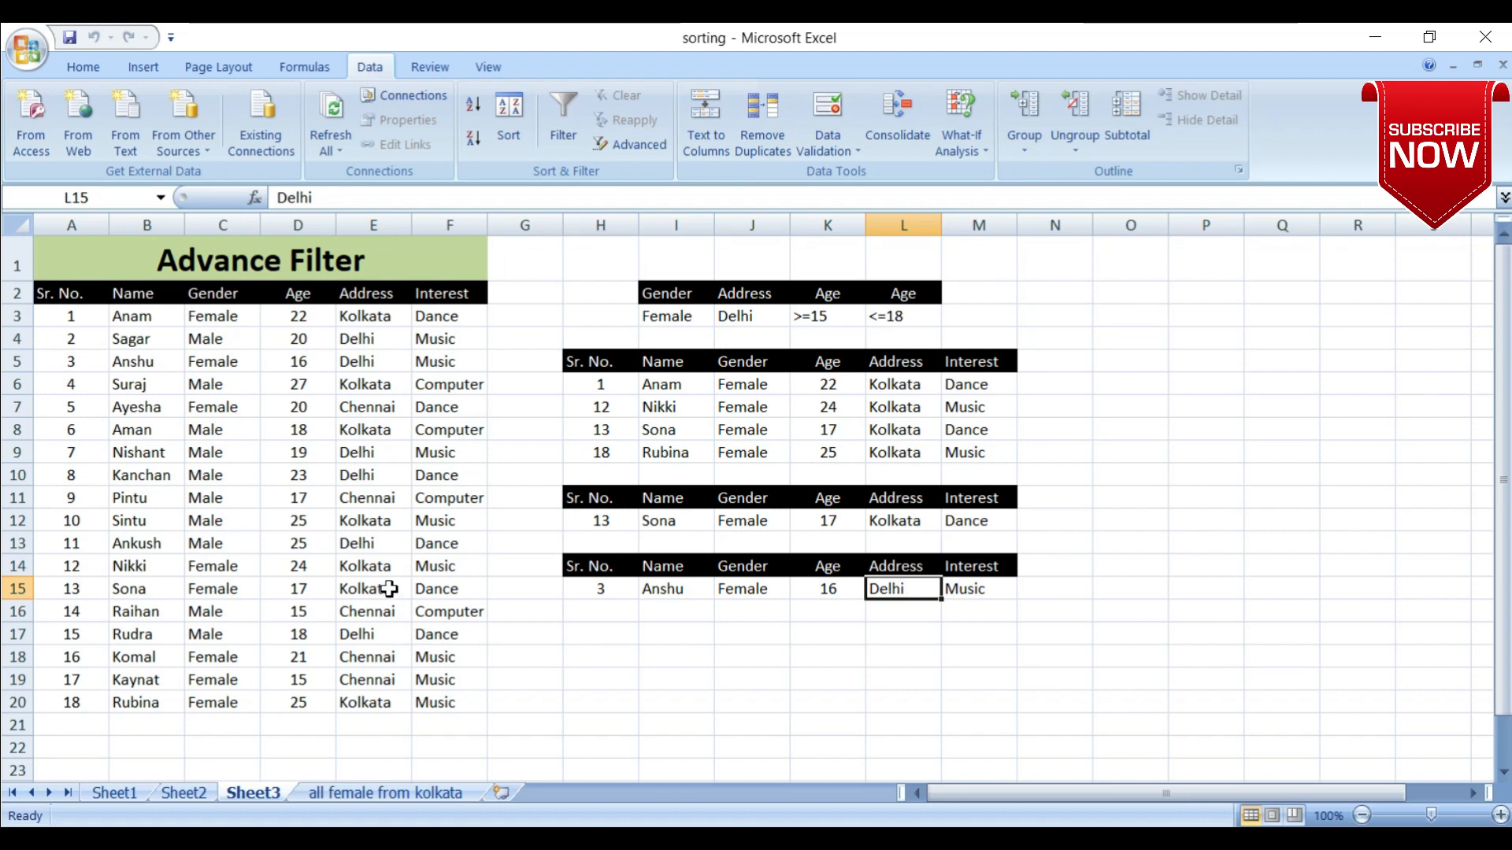
Change the Gender criterion in I3 to Male.
left_click(680, 318)
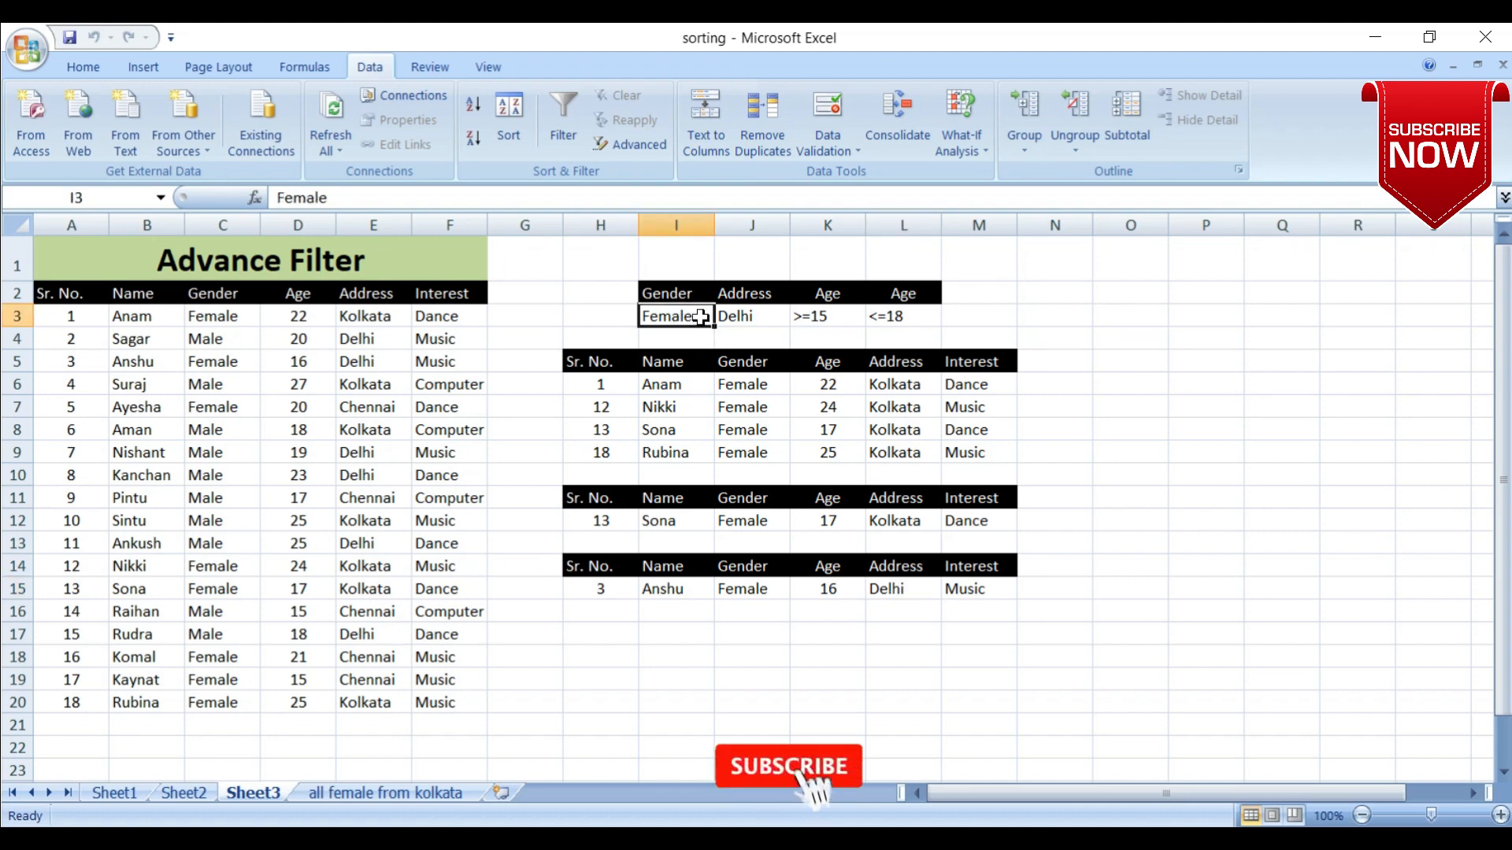
type("Mal")
key("BackSpace")
key("BackSpace")
type("ale")
key("Tab")
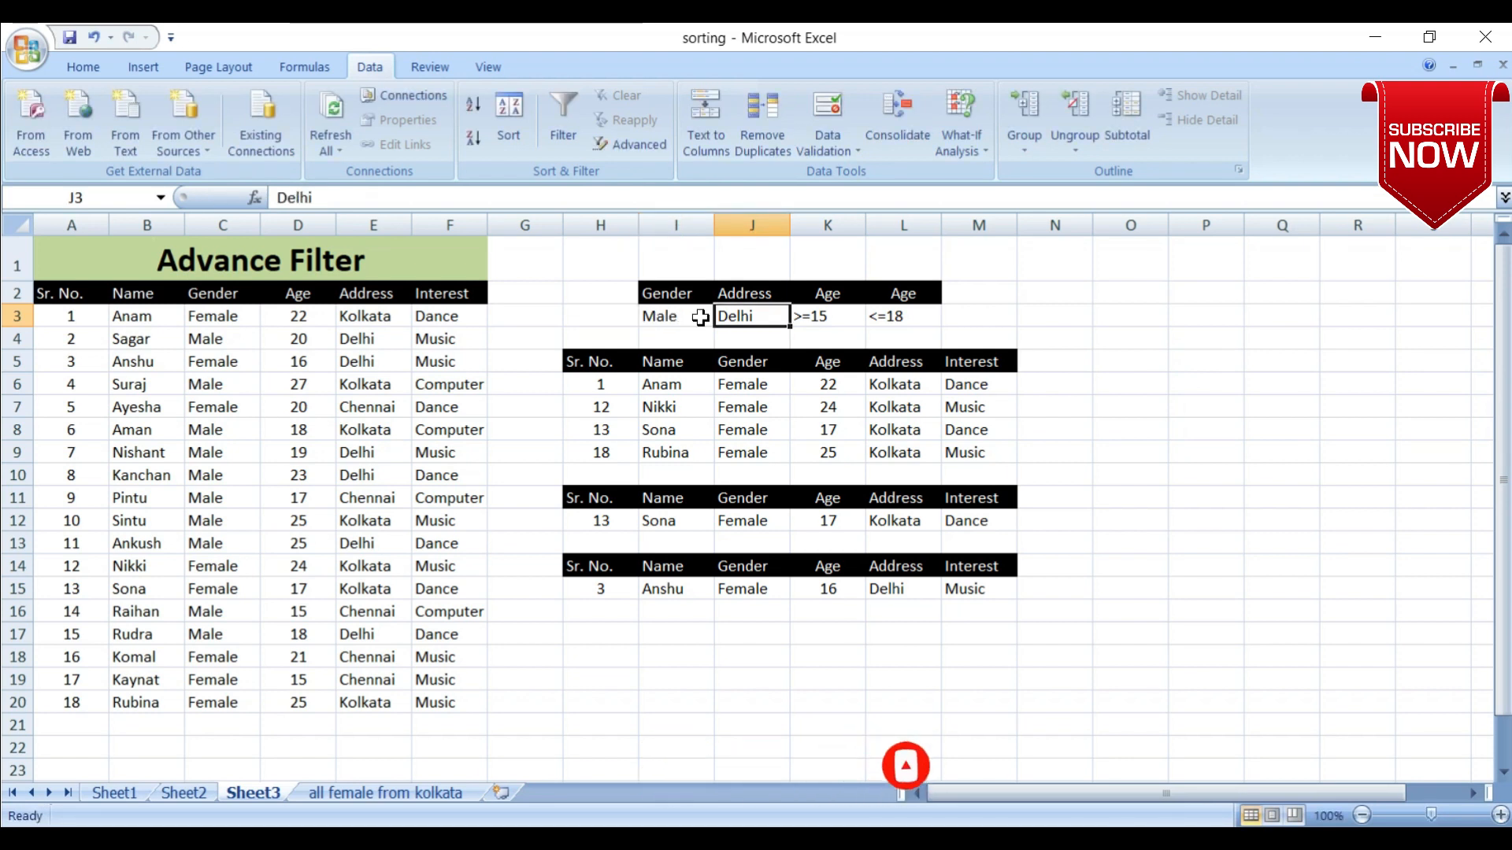
Clear the second Age criterion in L2:L3 and set the remaining Age criterion in K3 to <18.
left_click(848, 316)
left_click_drag(897, 296, 902, 315)
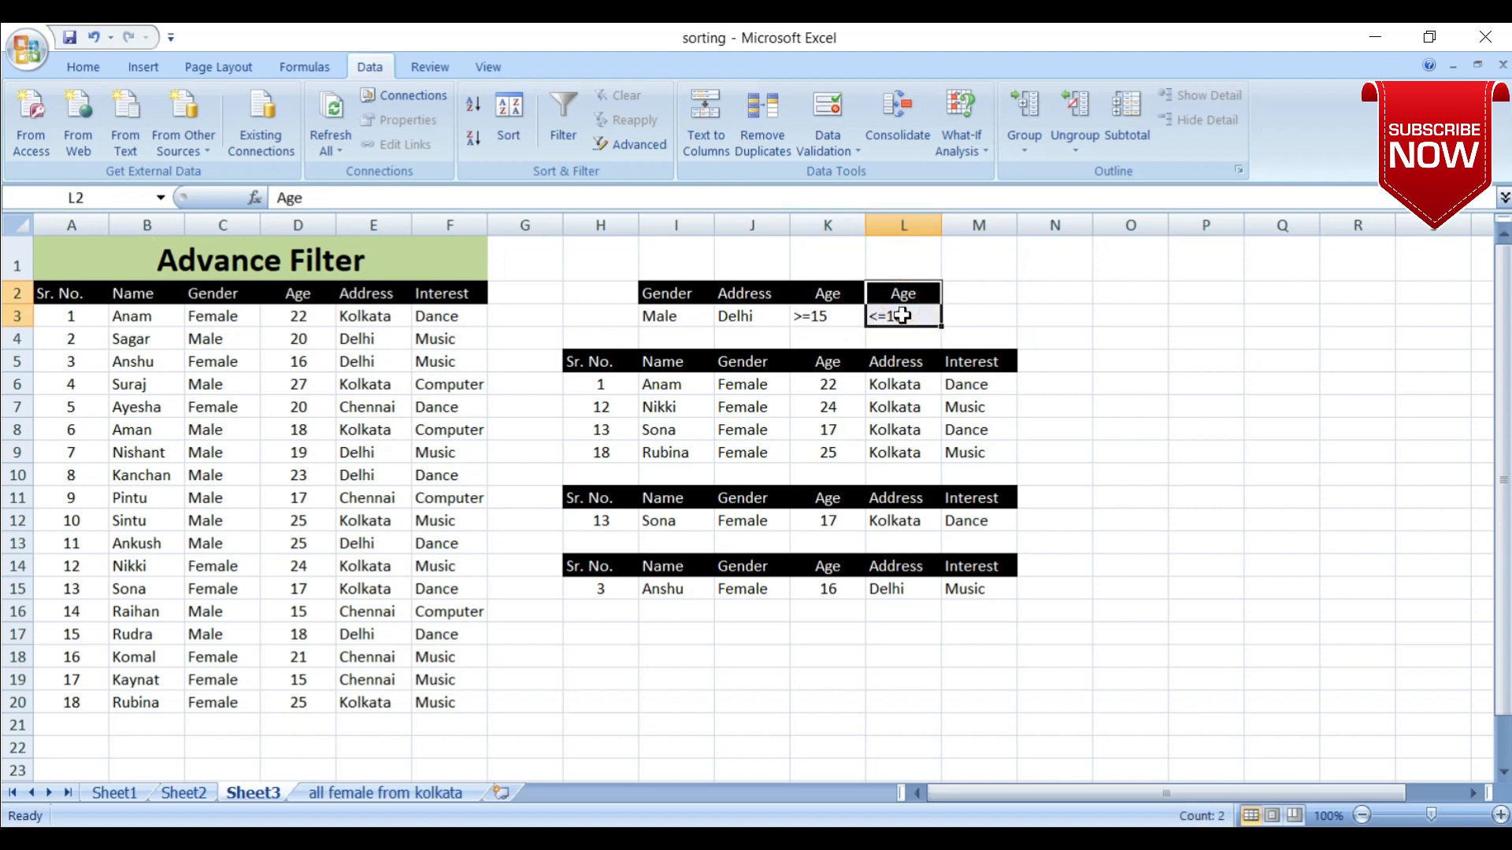
key("Delete")
left_click(849, 319)
type("<")
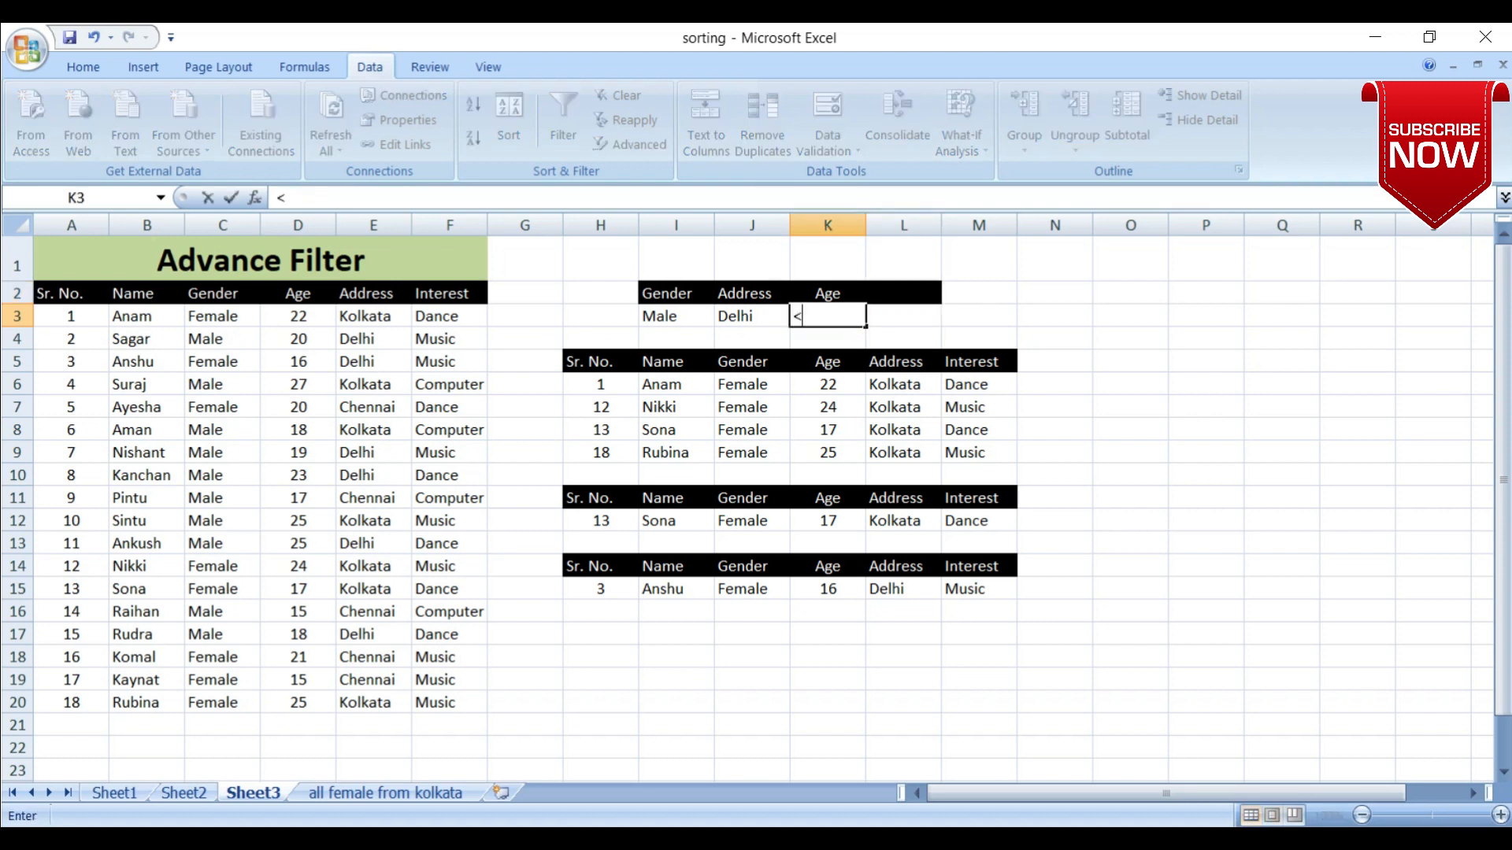
type("18")
left_click(662, 652)
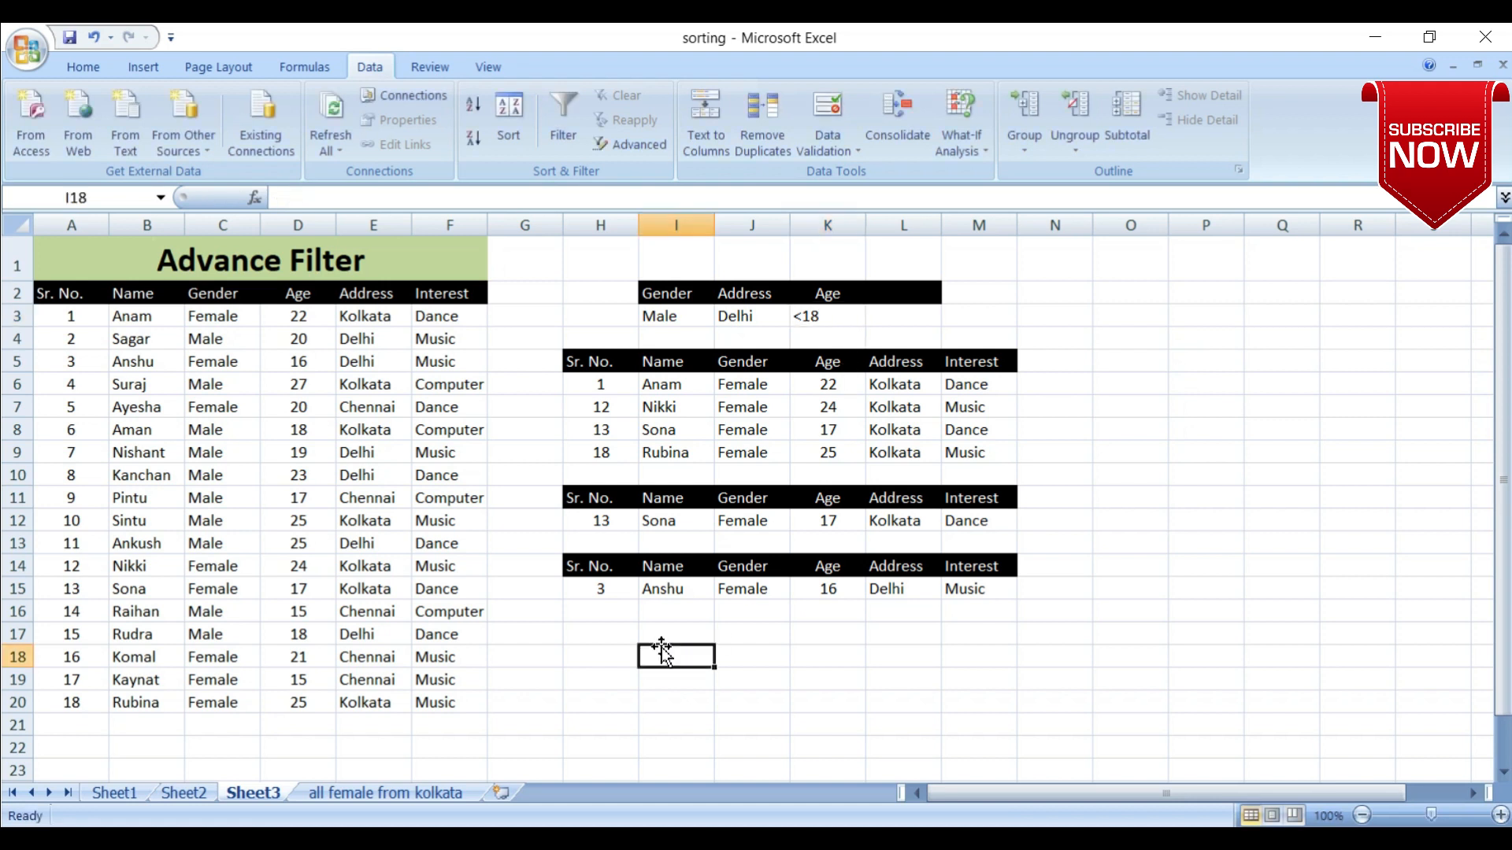
Start an advanced filter on A2:F20 that copies to another location, narrowing the criteria range to I2:K3.
left_click(666, 318)
left_click(733, 319)
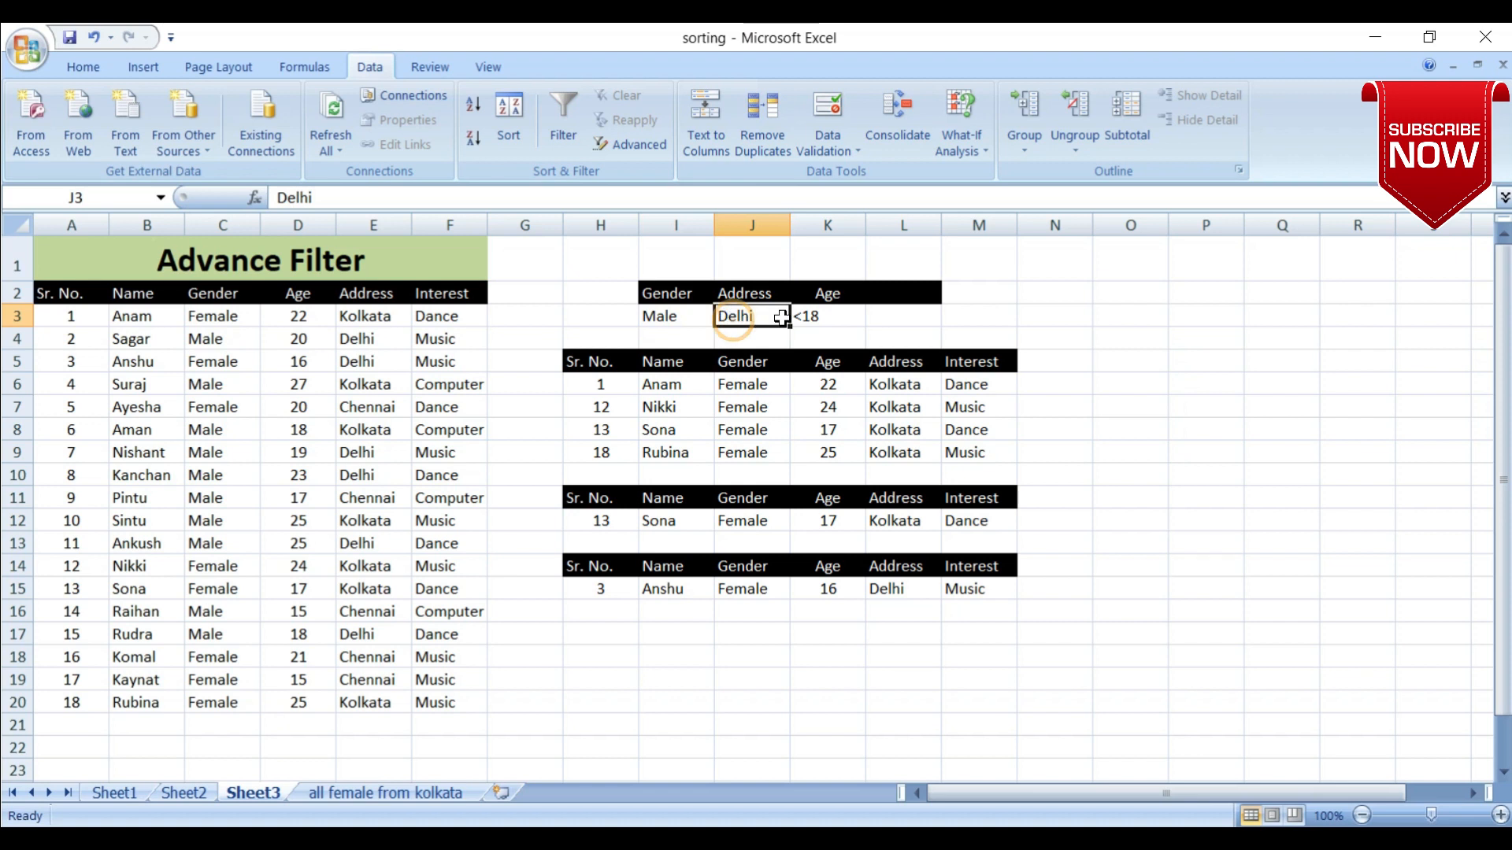
left_click(819, 317)
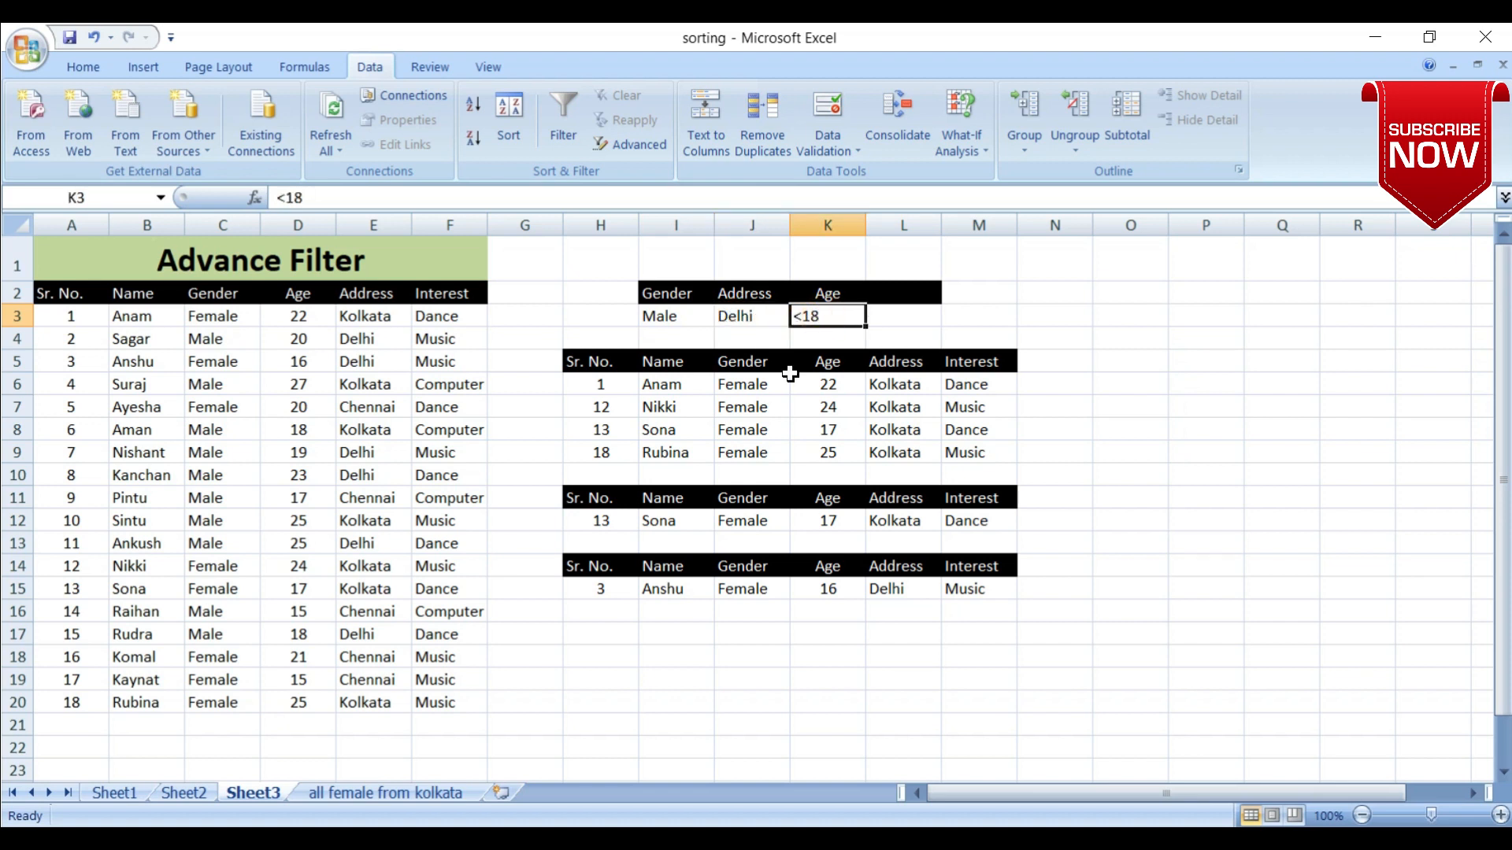
left_click(612, 658)
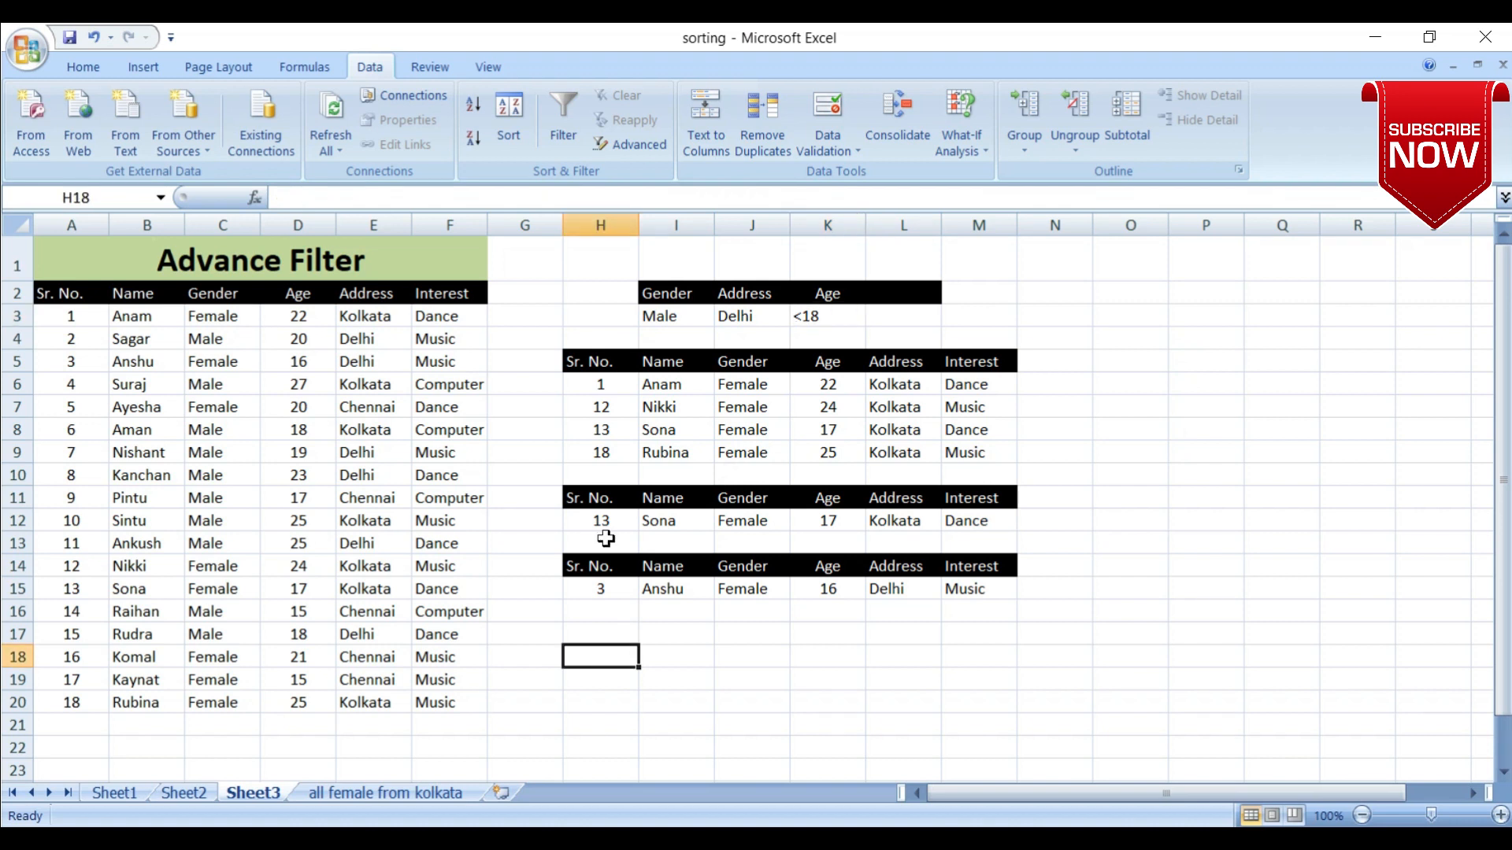
left_click(632, 143)
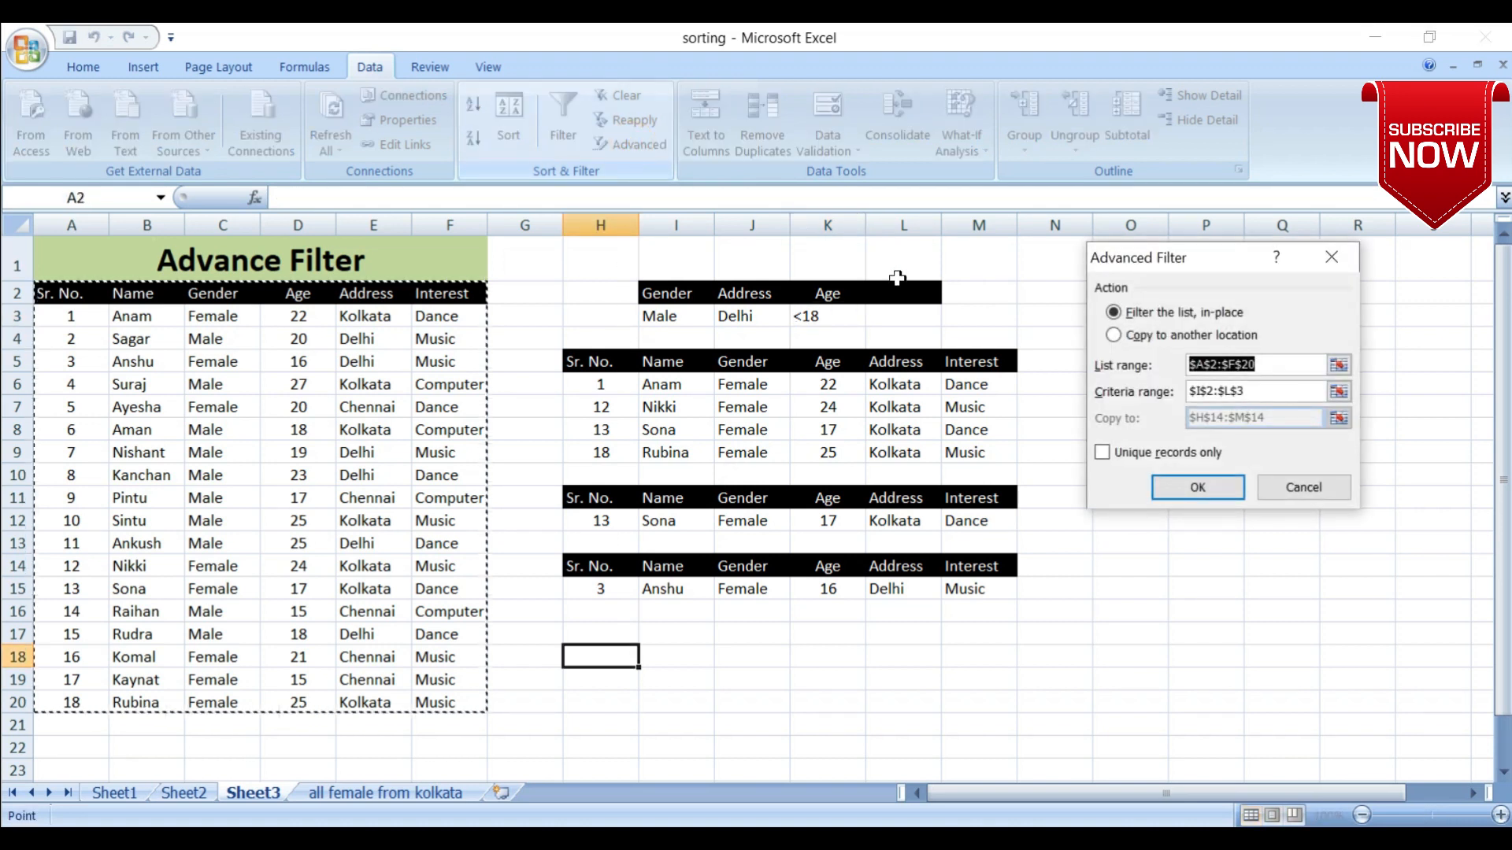
left_click(1113, 336)
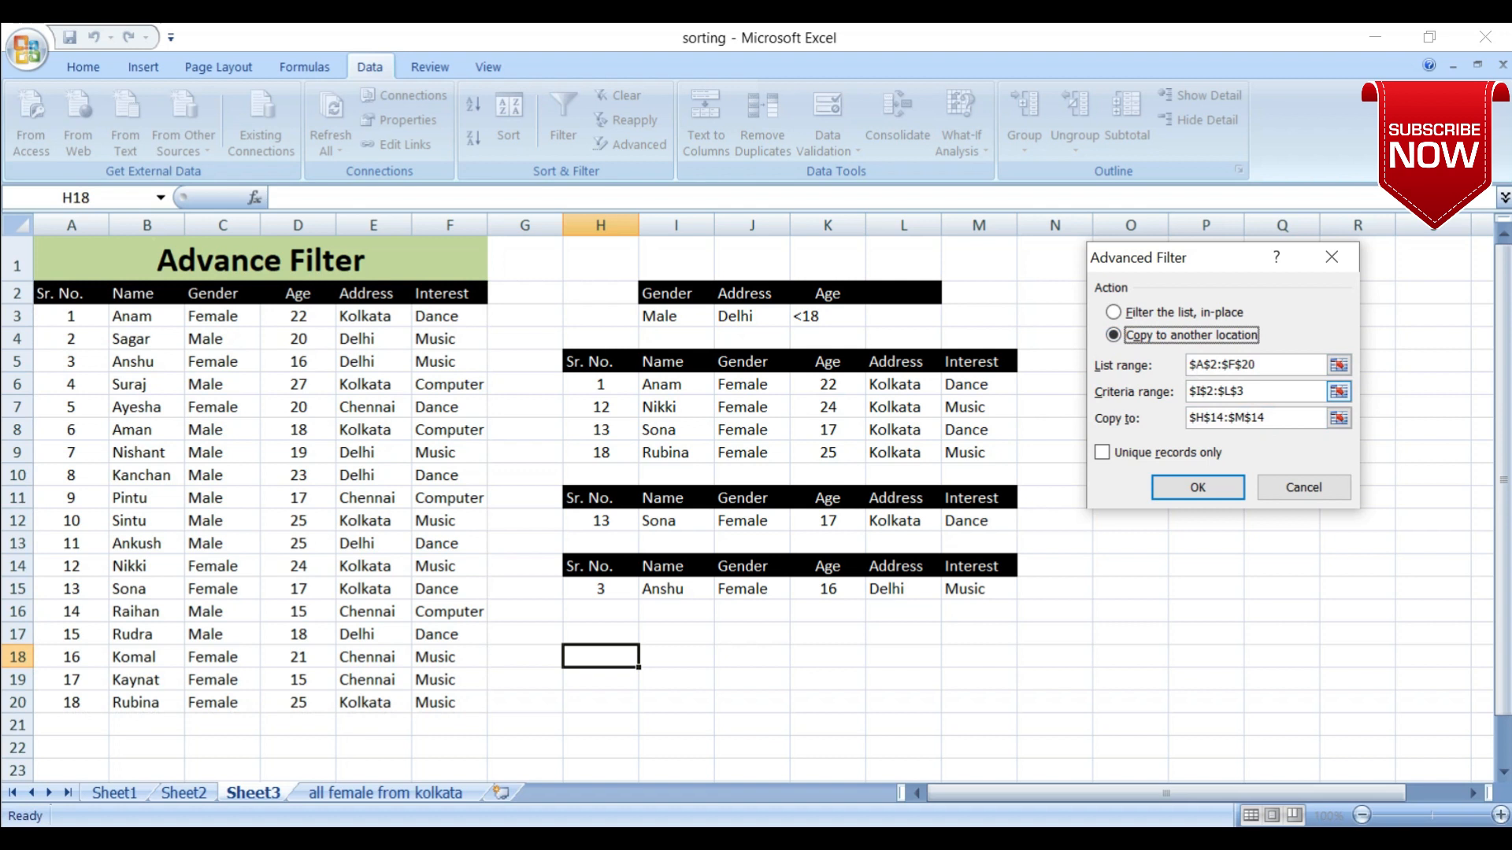
left_click(1339, 392)
left_click_drag(1246, 391, 1188, 391)
left_click_drag(690, 295, 820, 317)
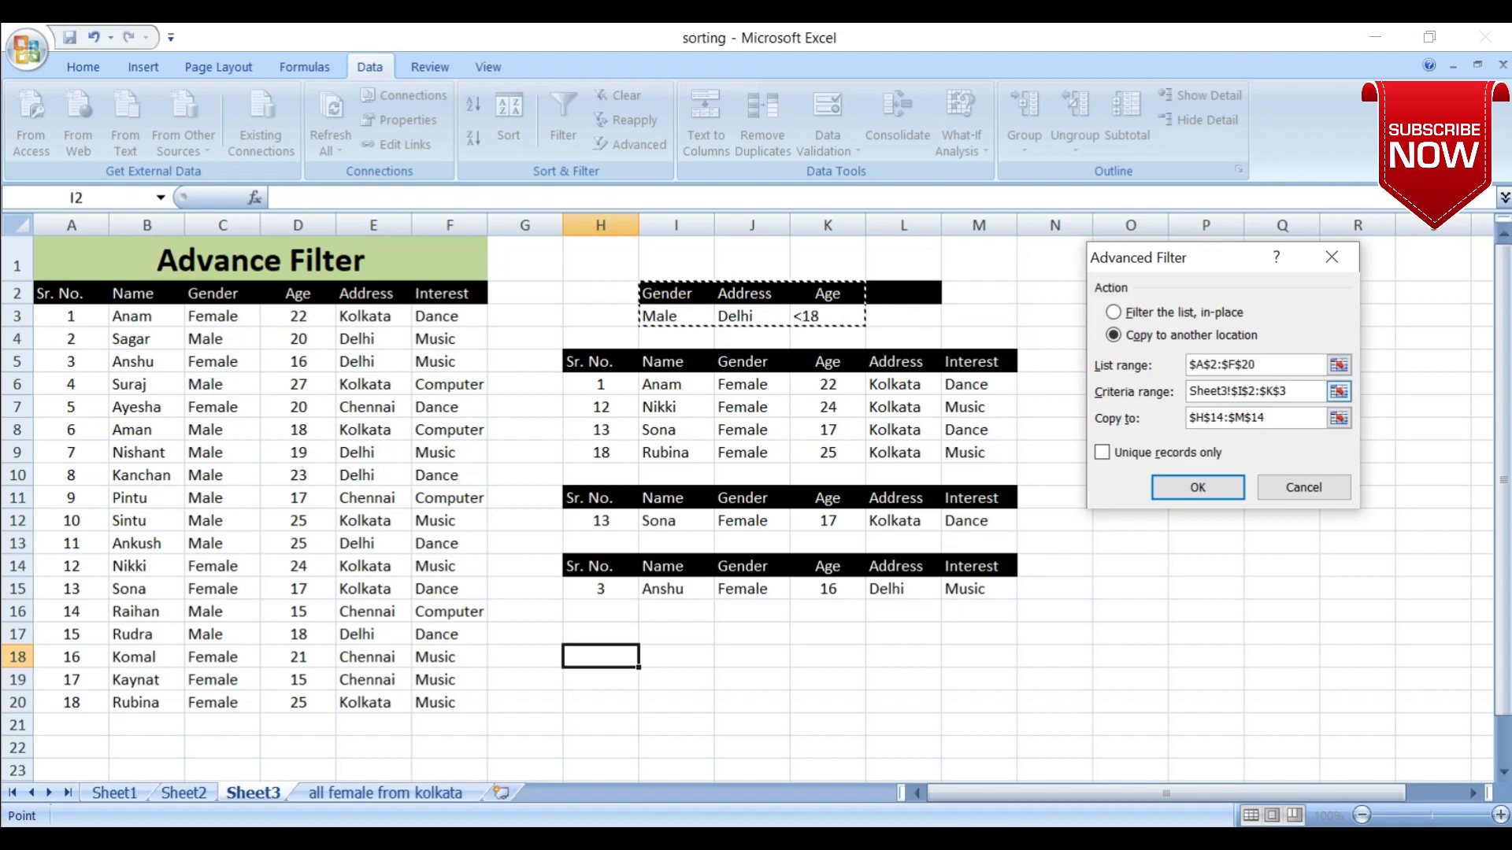
Replace the copy destination with H18 and run the advanced filter.
left_click_drag(1269, 418, 1169, 425)
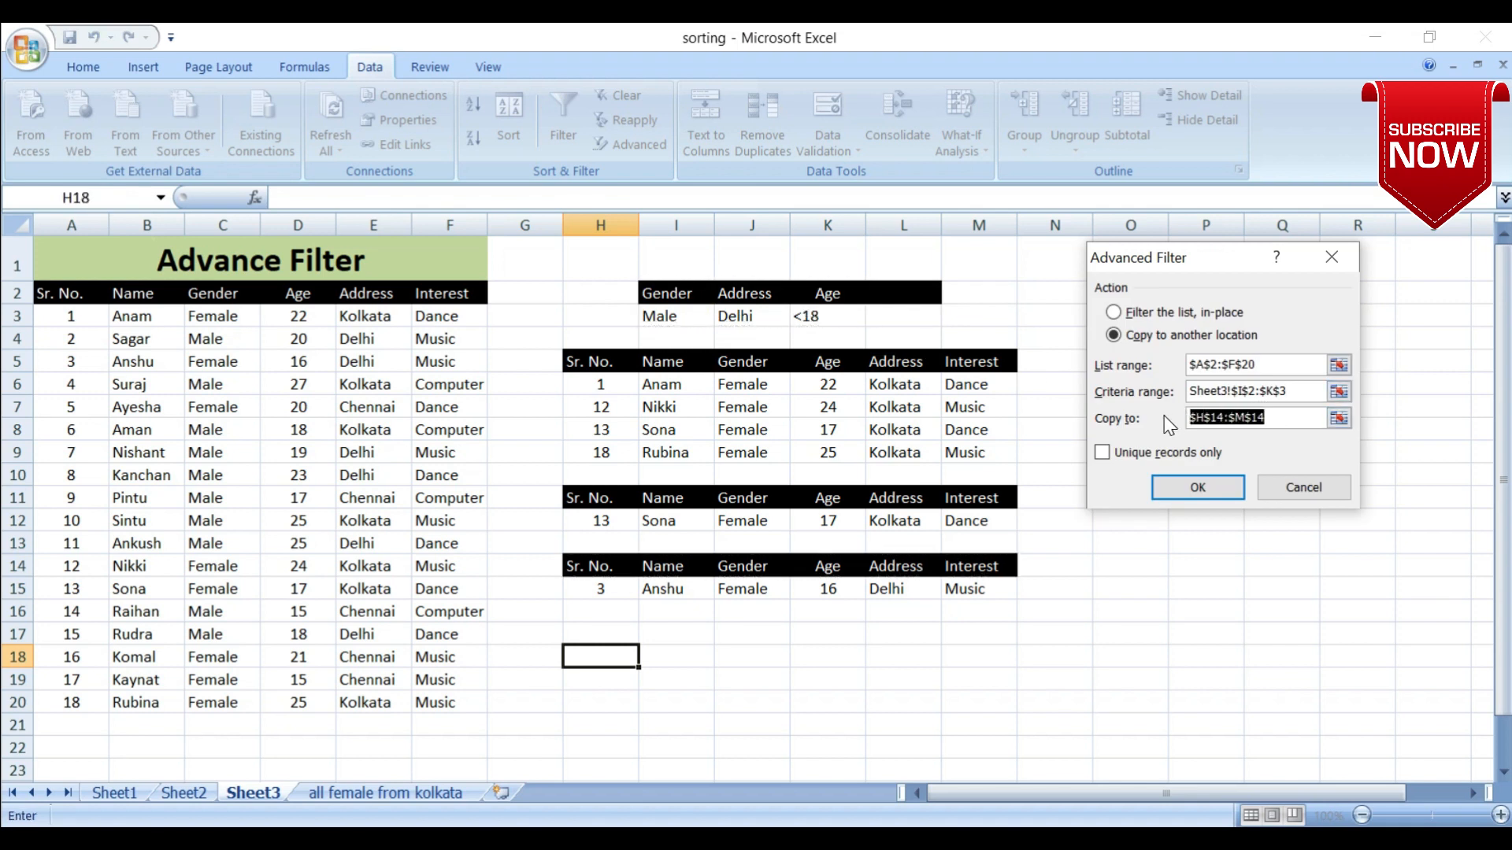
left_click(605, 658)
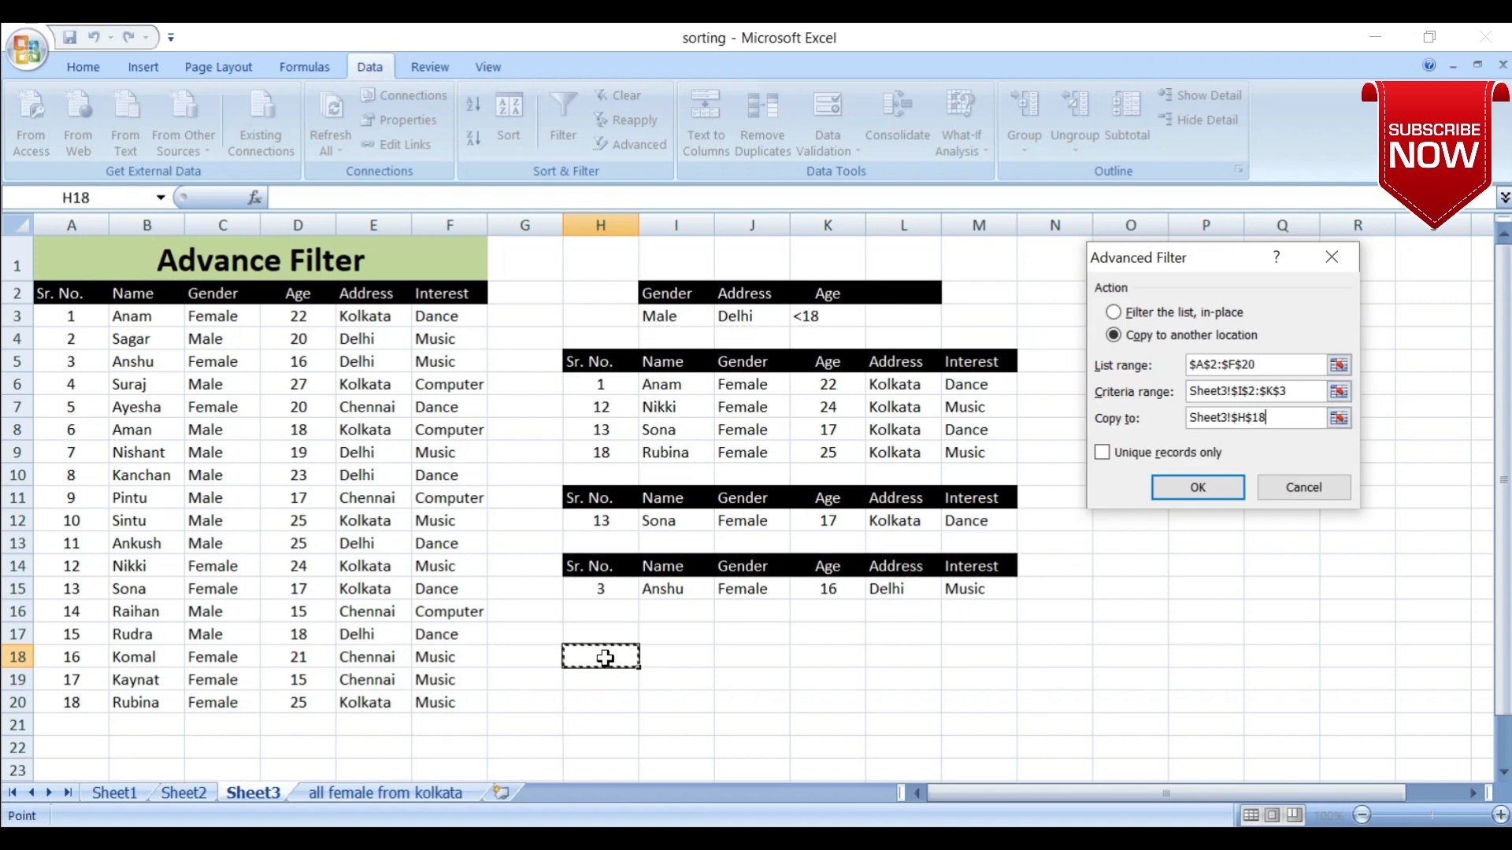
left_click(1194, 488)
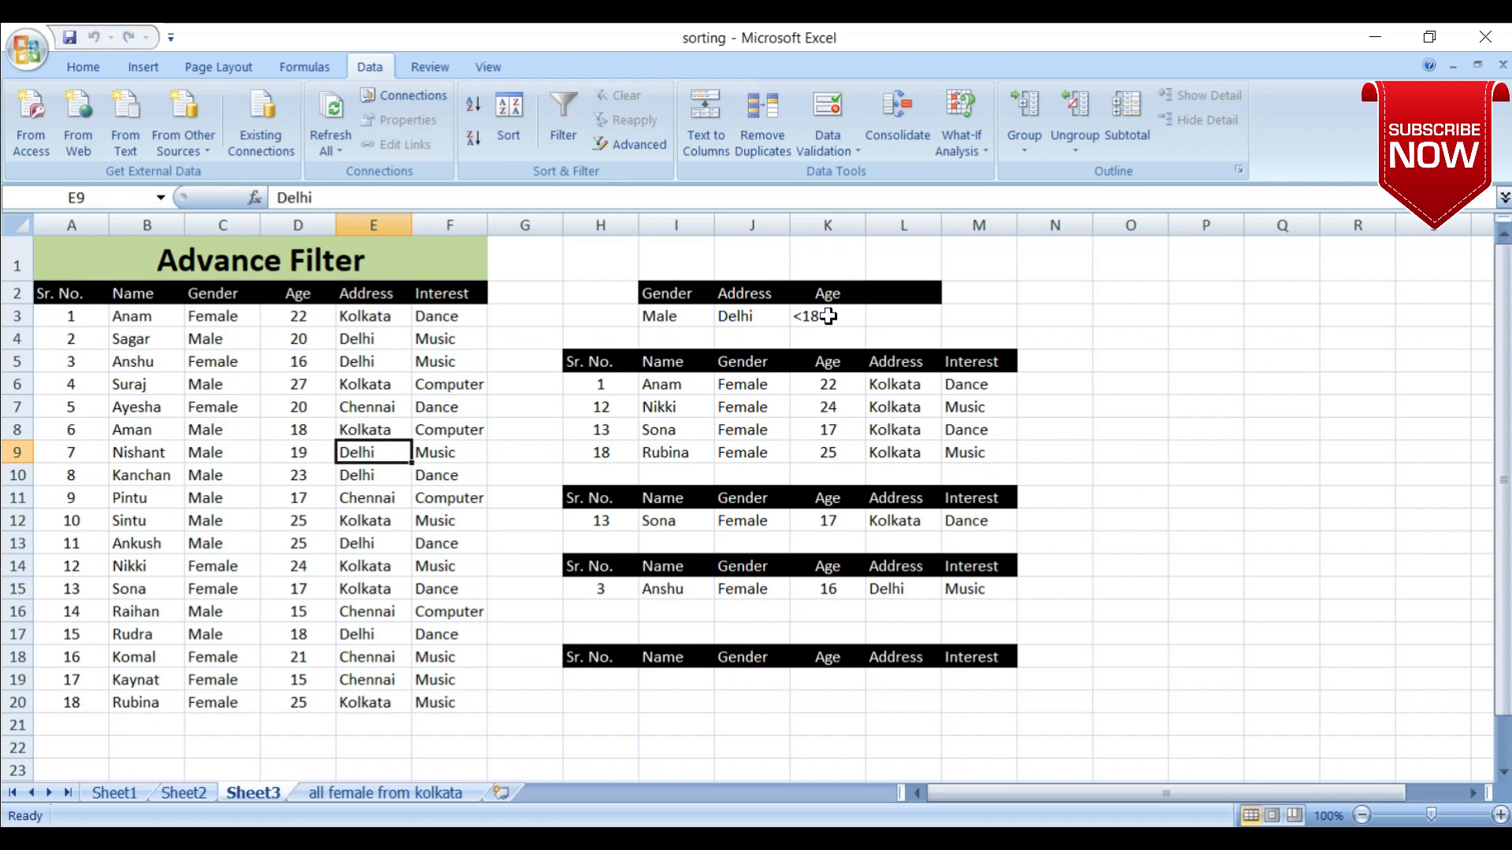
Change the Age criterion in K3 to >18.
left_click(828, 316)
double_click(817, 315)
left_click(798, 316)
key("BackSpace")
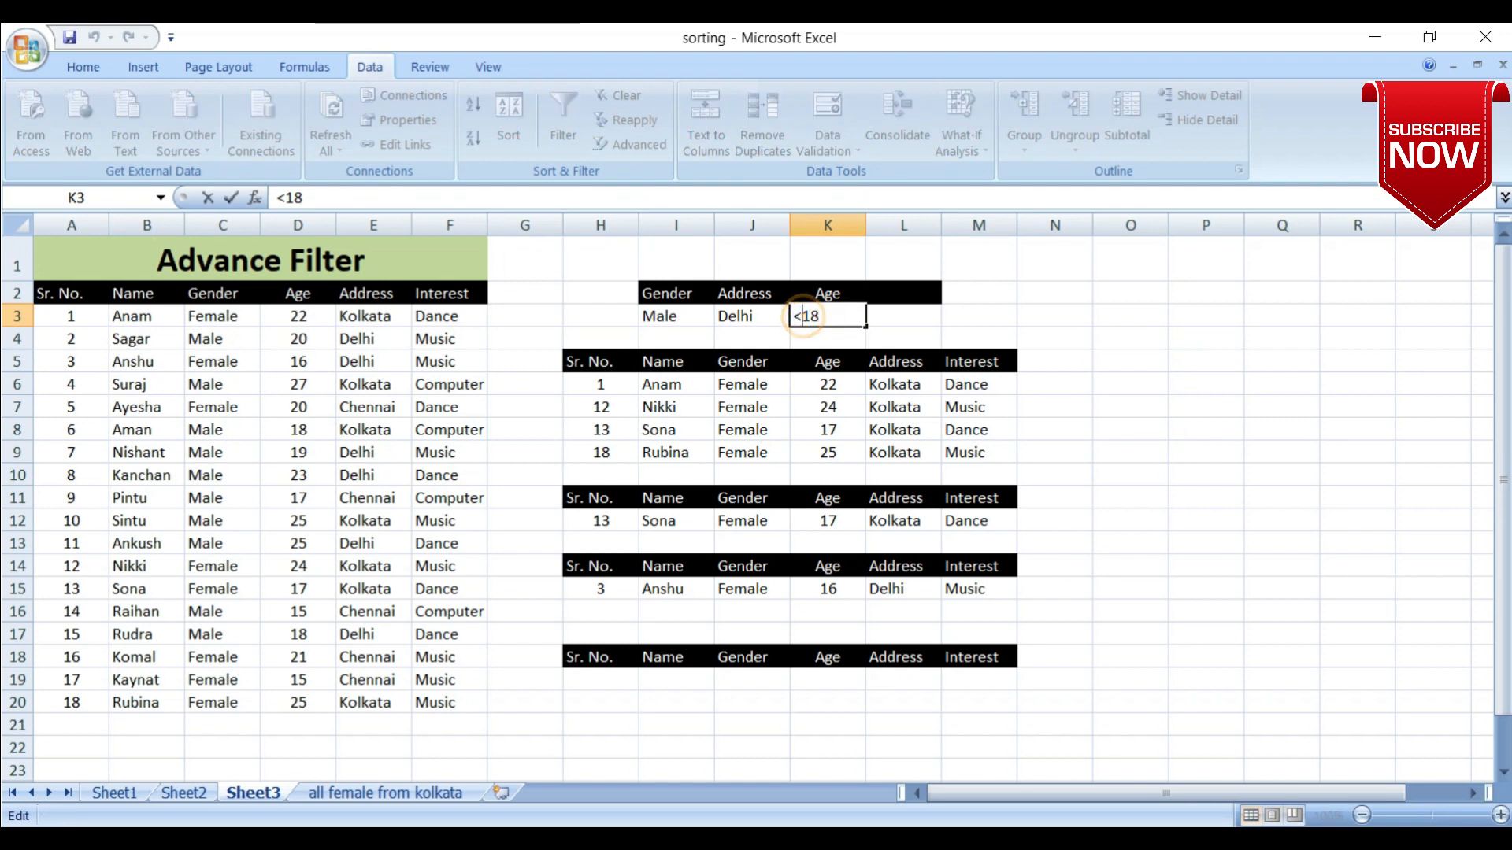
type(">")
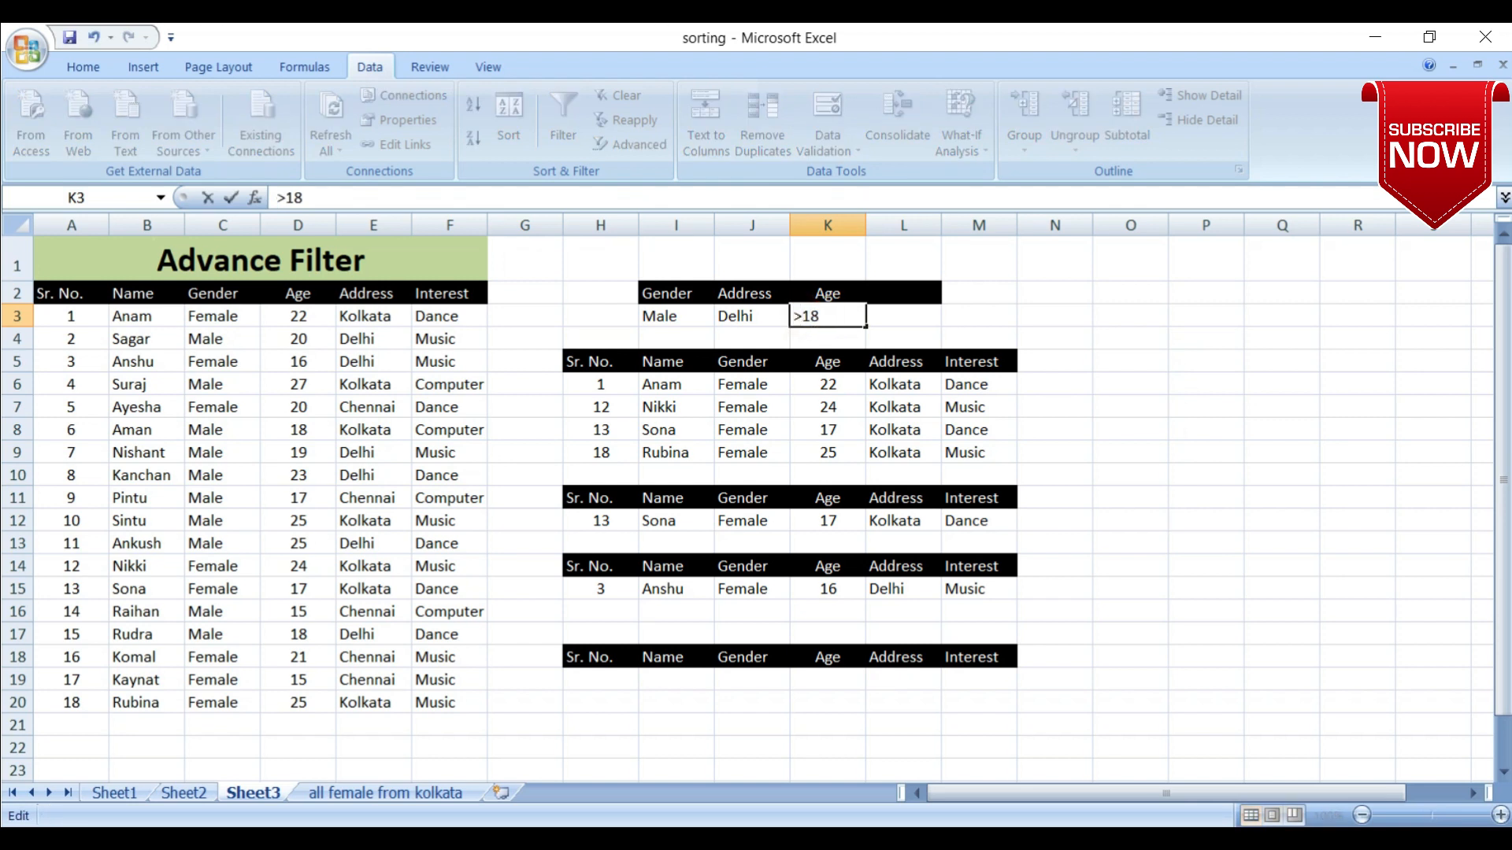
left_click(902, 324)
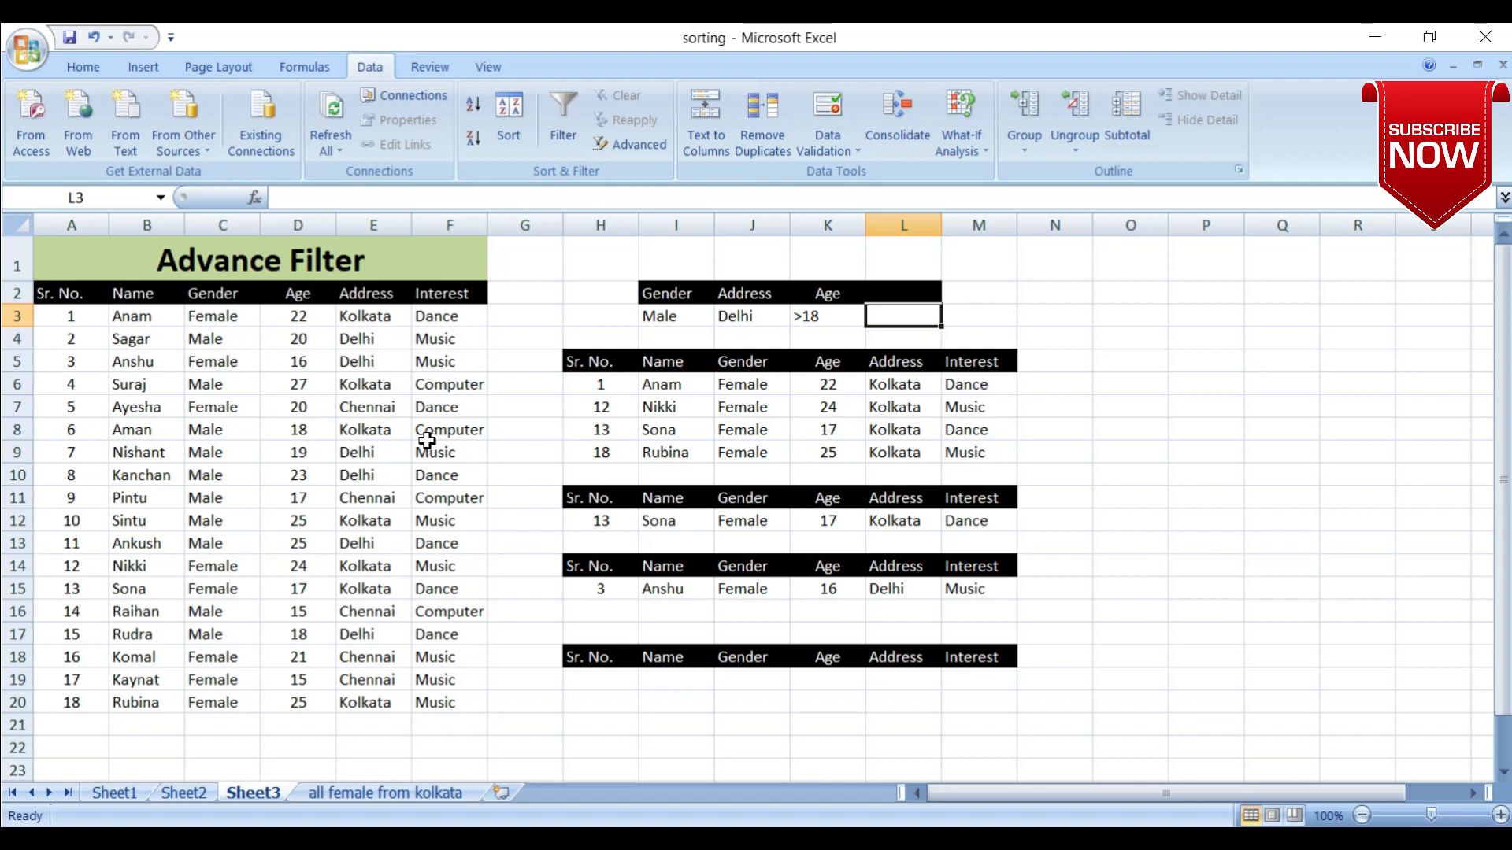
Set up the advanced filter on A2:F20 again with copying to another location, reselecting I2:K3 as the criteria range.
left_click(625, 147)
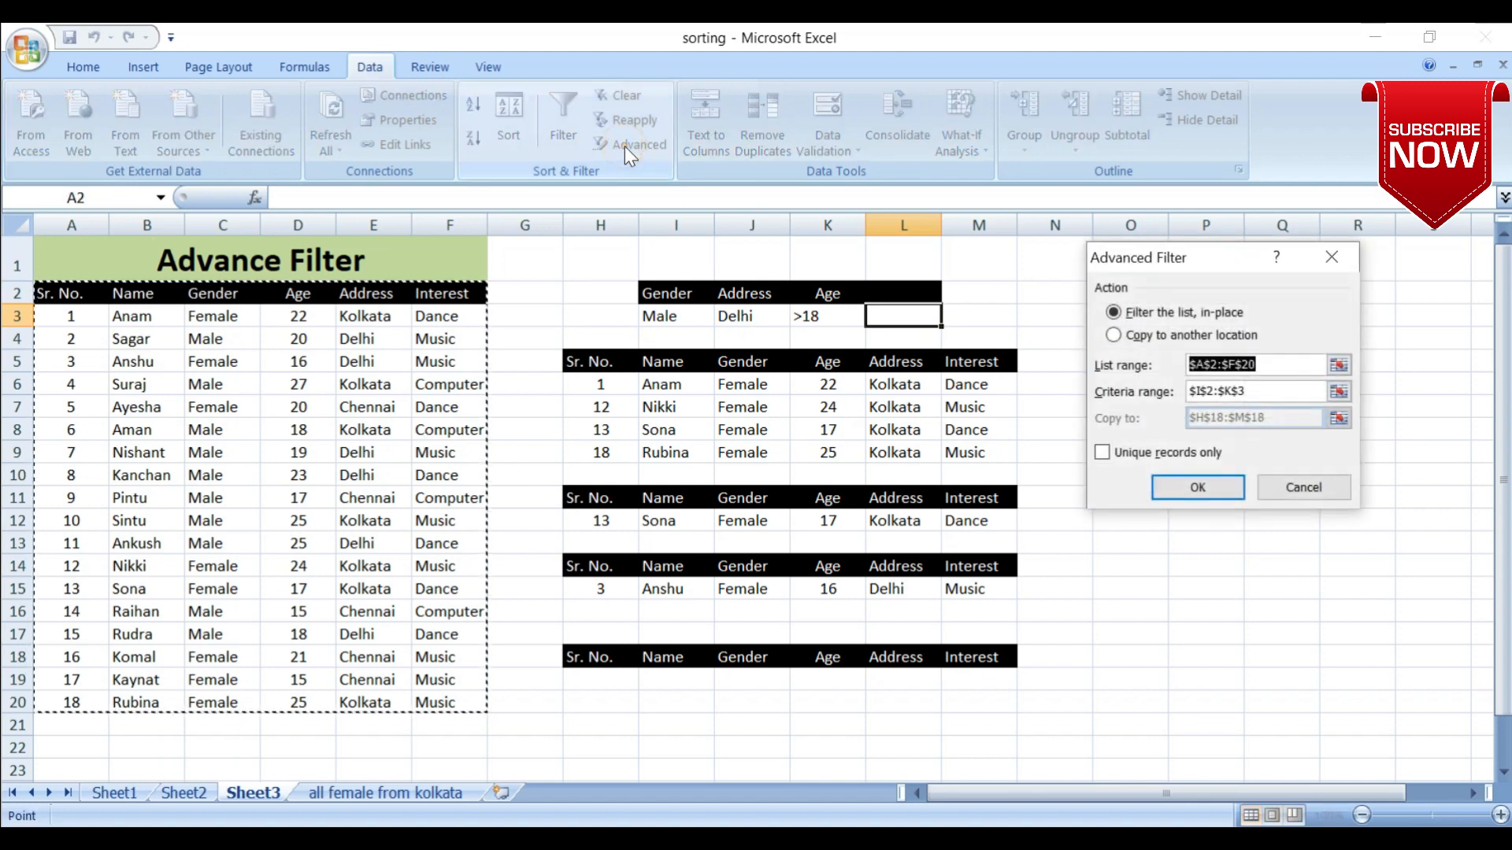
left_click(1114, 335)
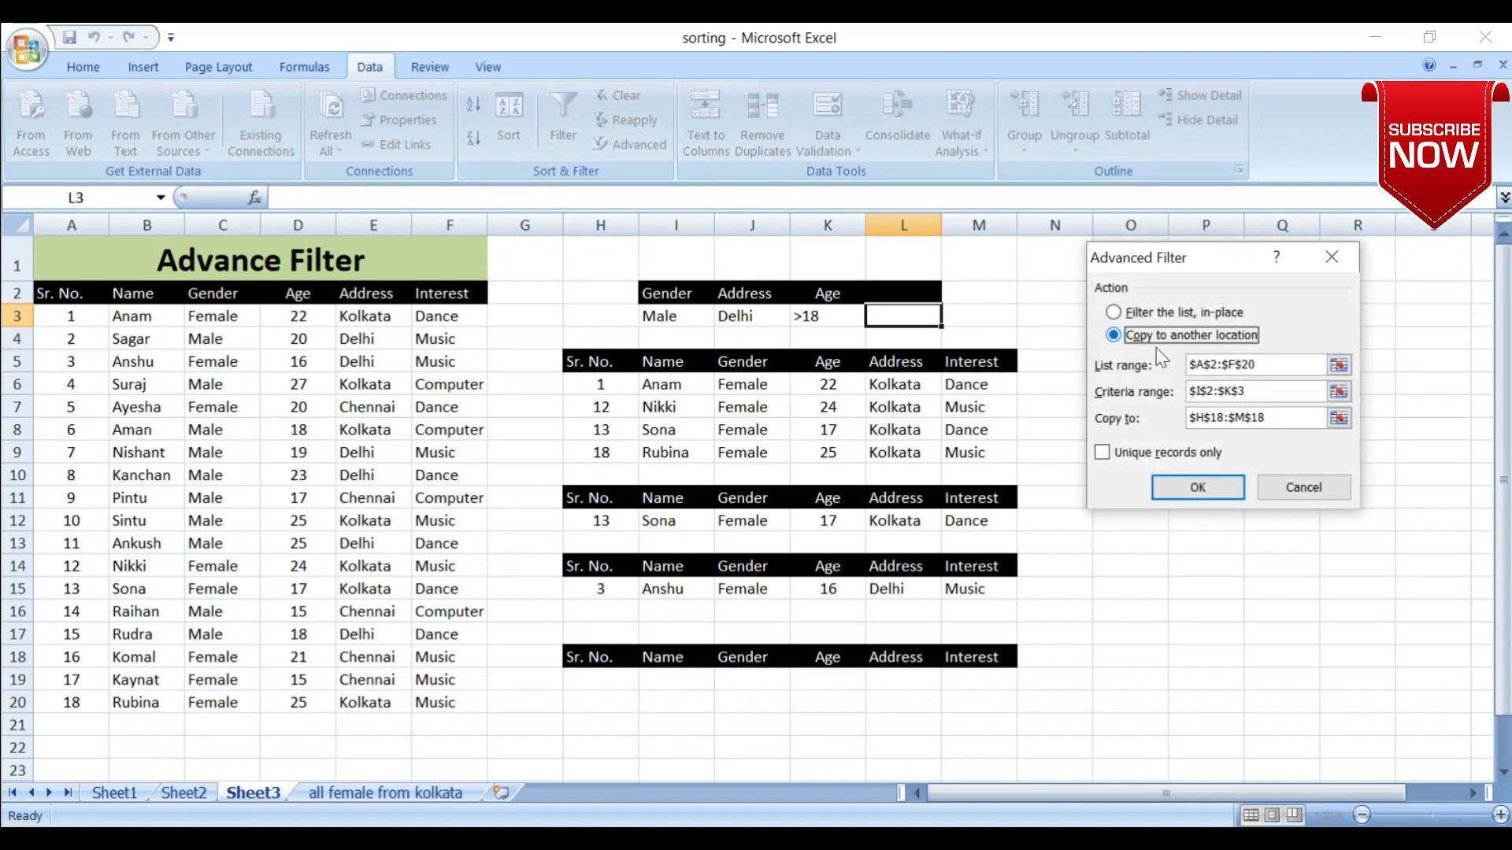
left_click(1272, 365)
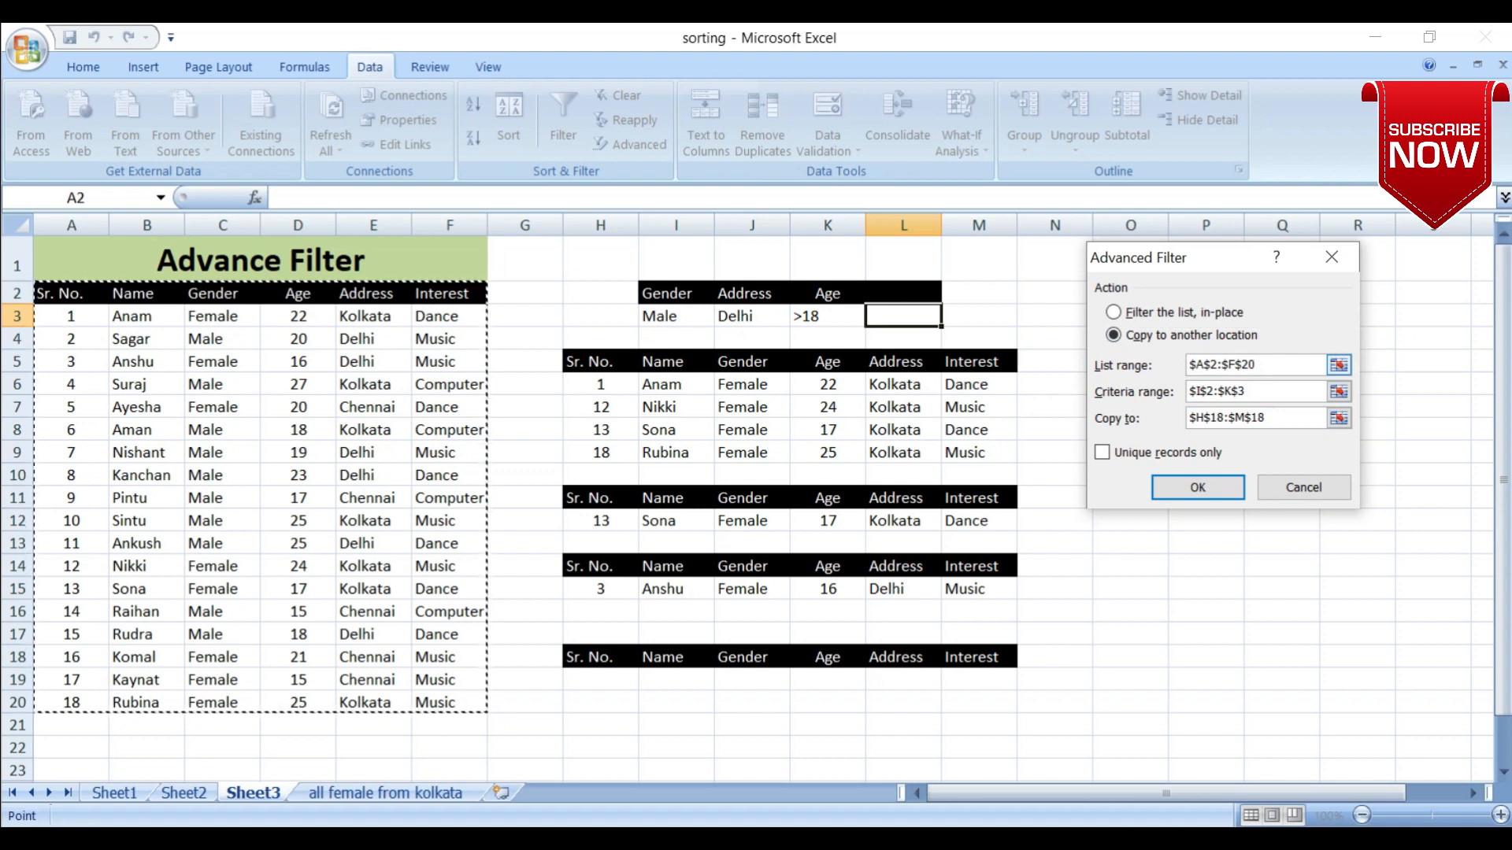
left_click(1271, 392)
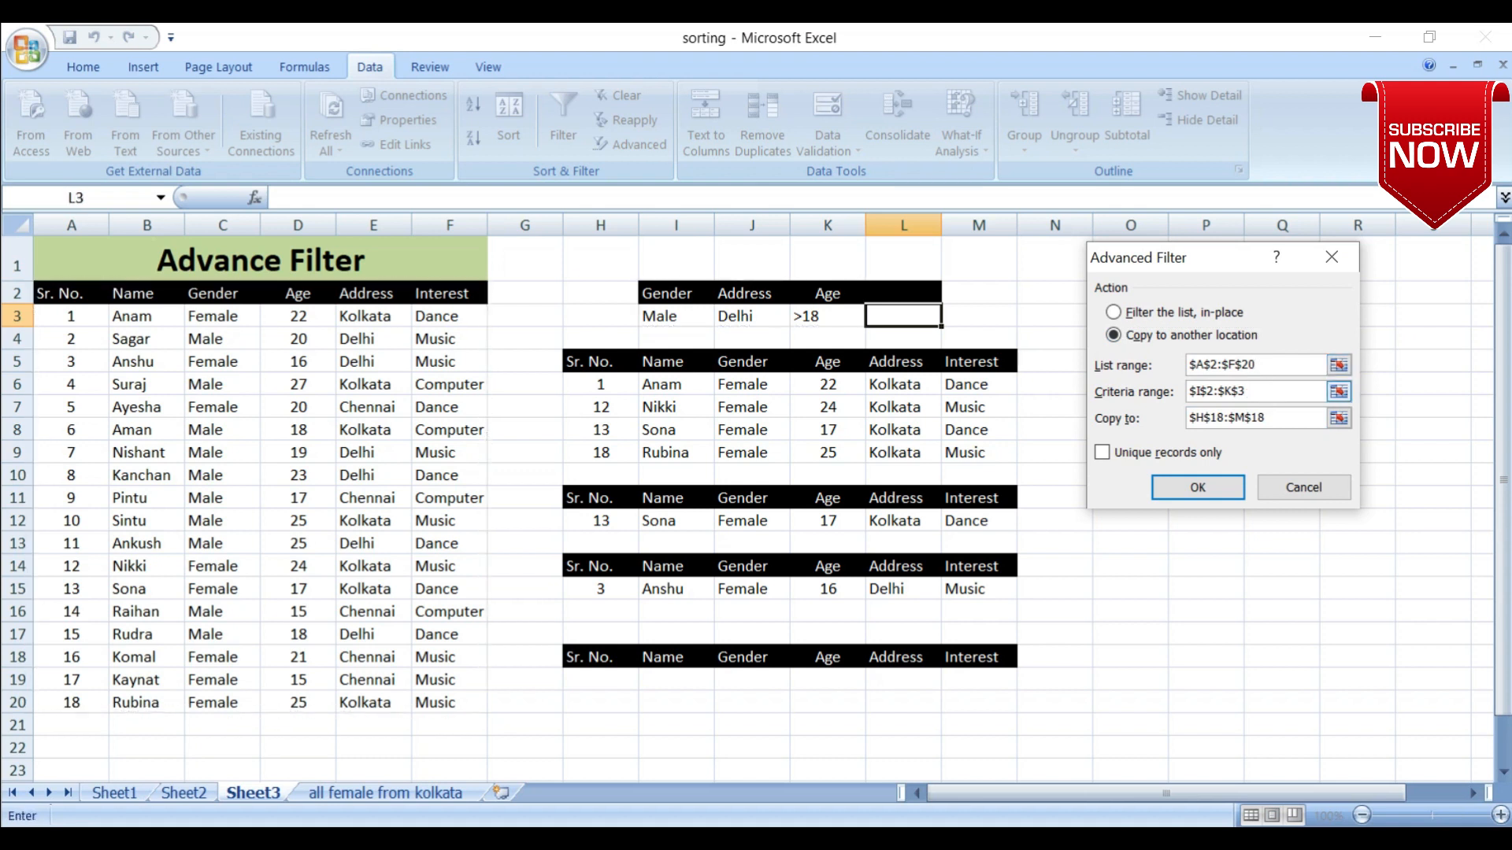
left_click_drag(1260, 392, 1157, 403)
left_click(683, 293)
left_click_drag(684, 293, 863, 316)
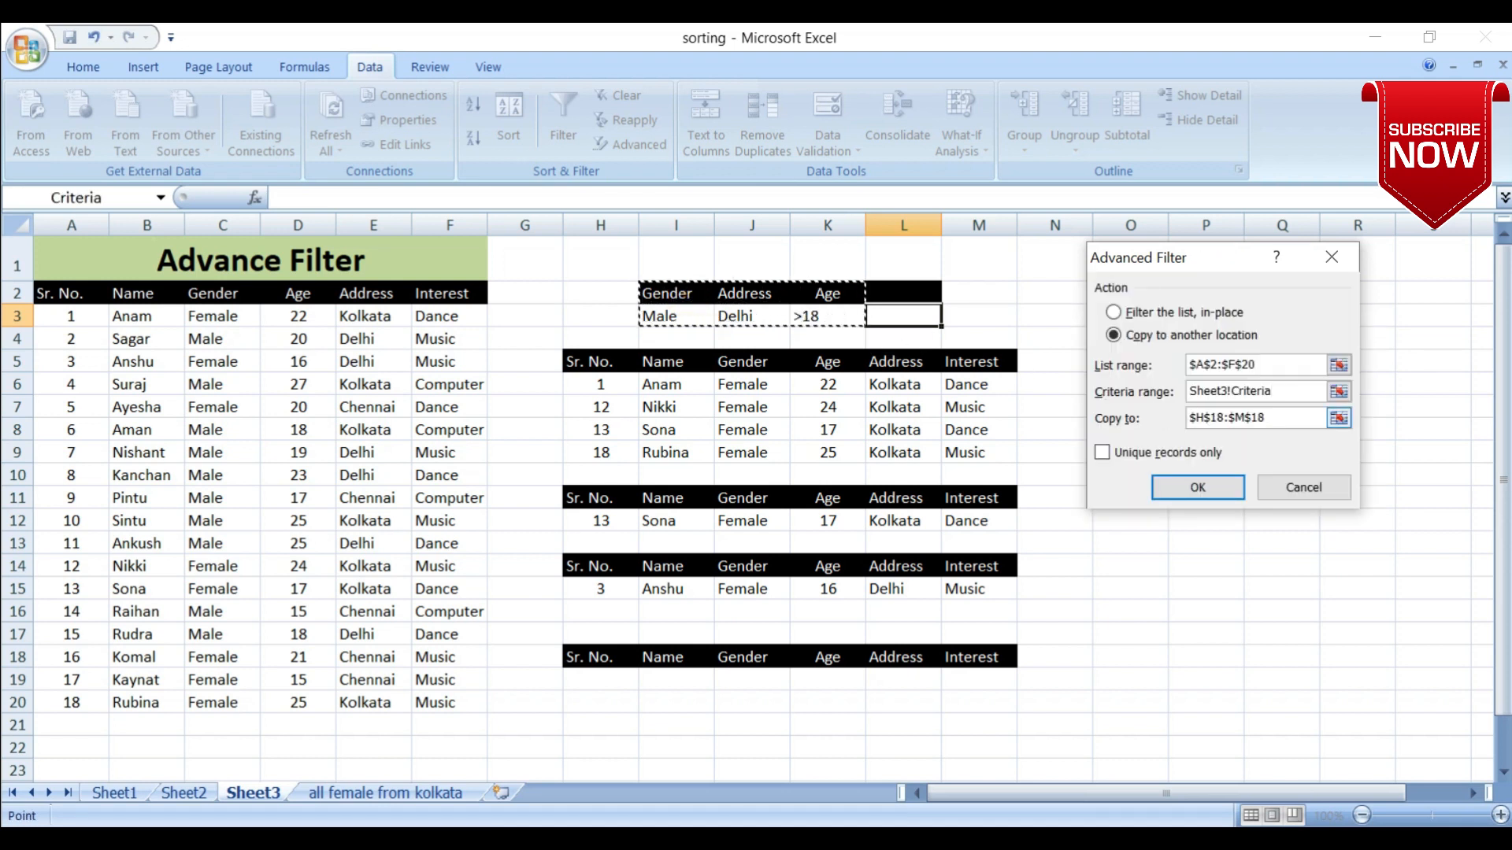
Set the copy destination to the header row H18:M18 and run the advanced filter.
left_click(1266, 418)
left_click_drag(1266, 418, 1189, 418)
left_click_drag(598, 656, 976, 658)
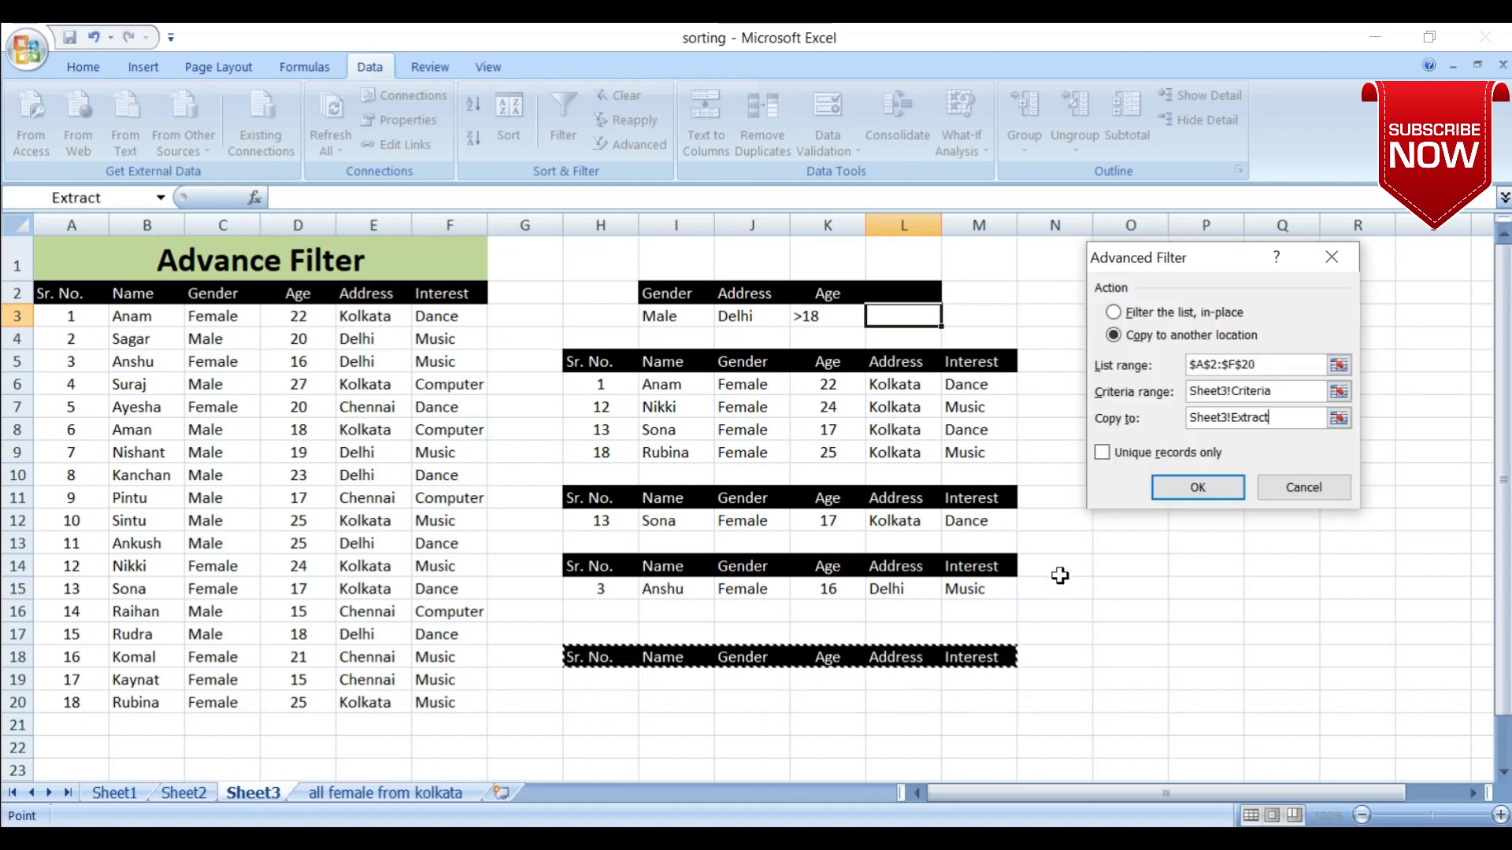
left_click(1193, 492)
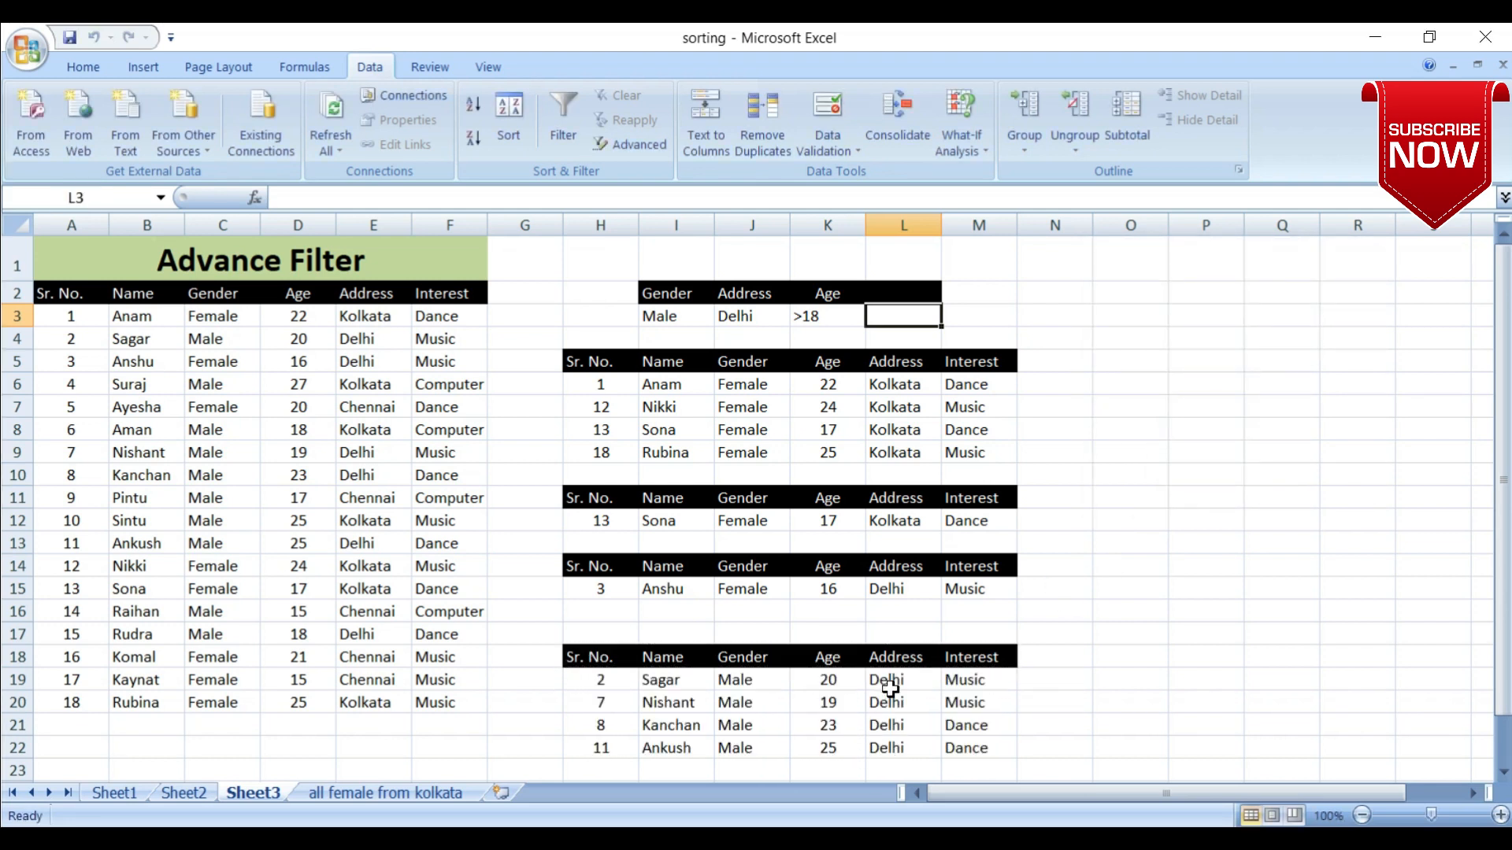
left_click_drag(892, 684, 896, 750)
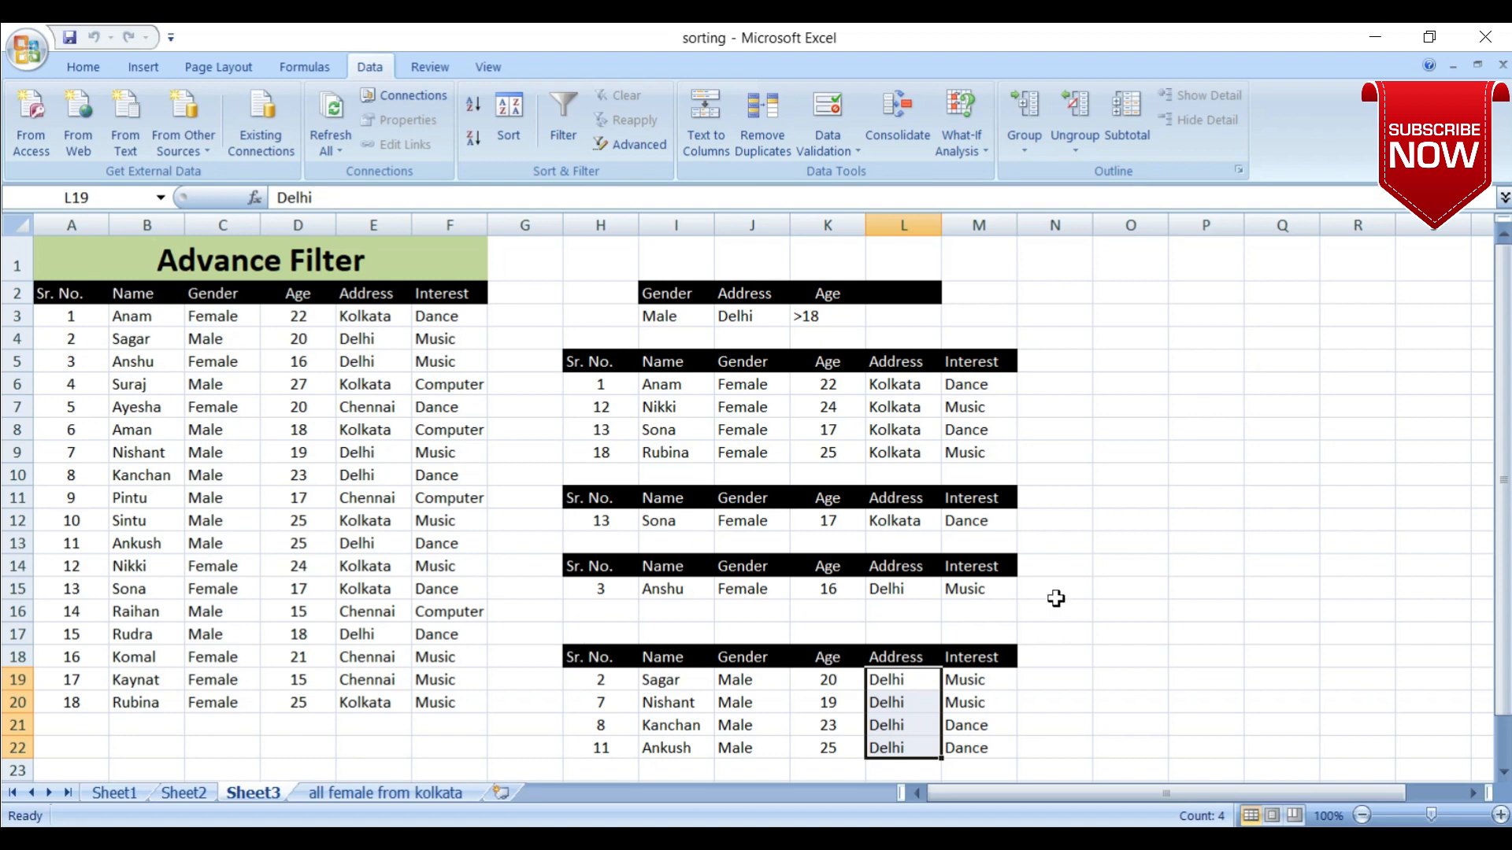
Copy the Name, Age and Address headers from row 2 of the source table and paste them at O5.
left_click(140, 293)
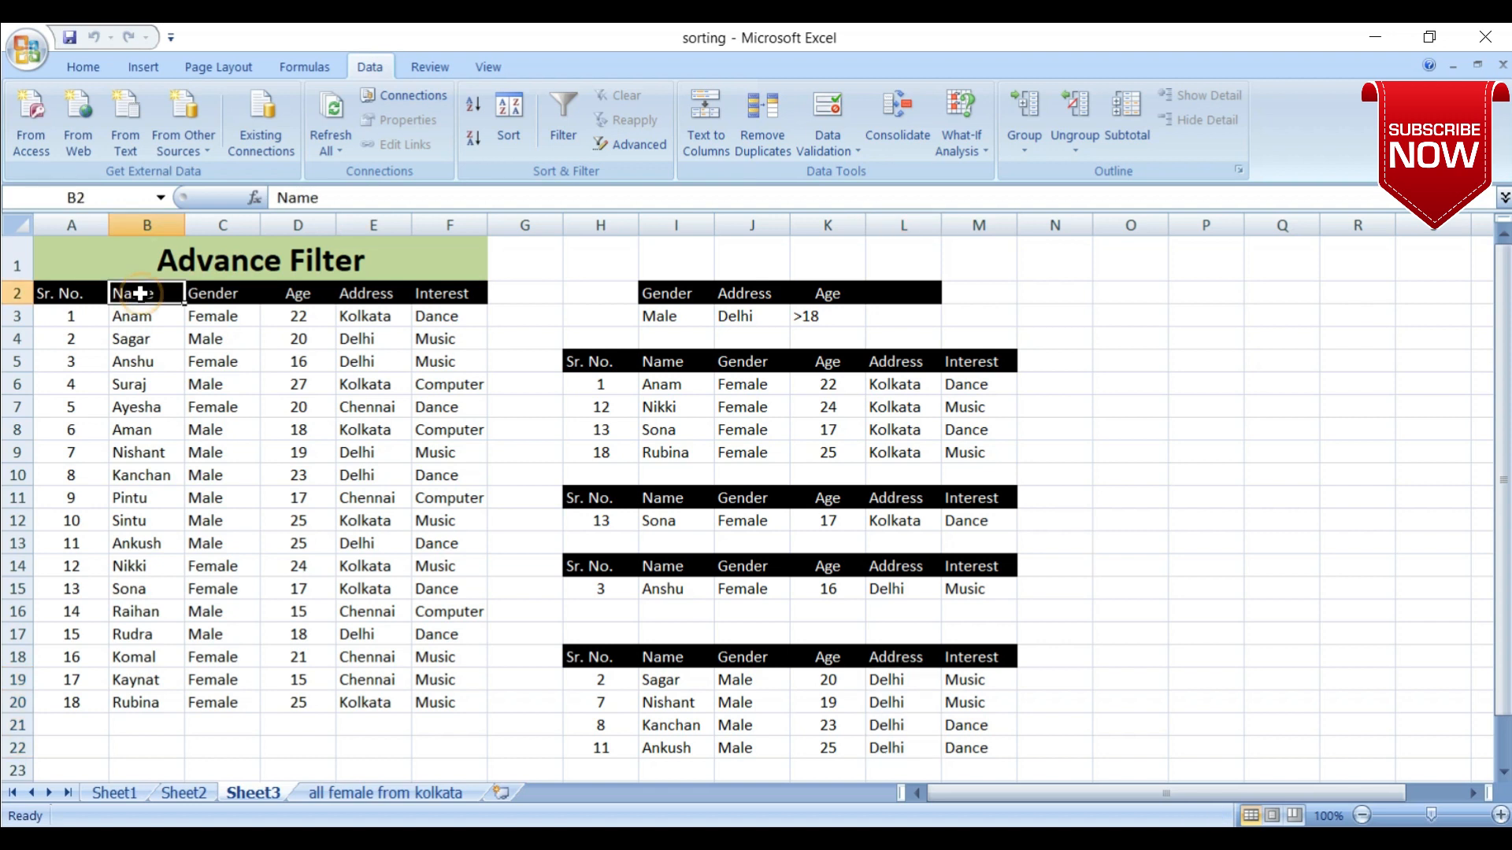
left_click(300, 293, "ctrl")
key("ctrl+c")
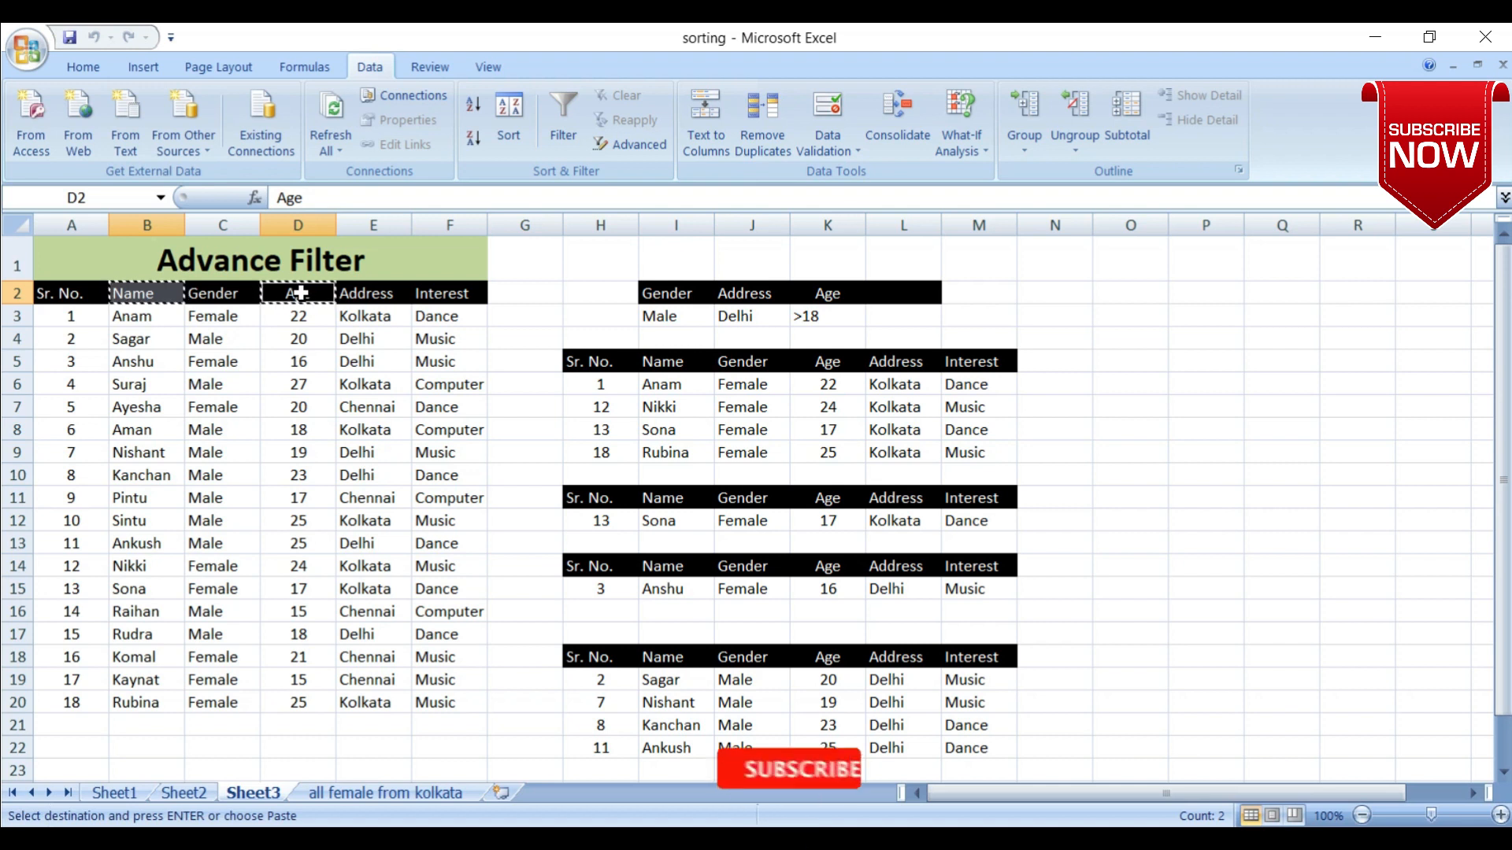
left_click(368, 293, "ctrl")
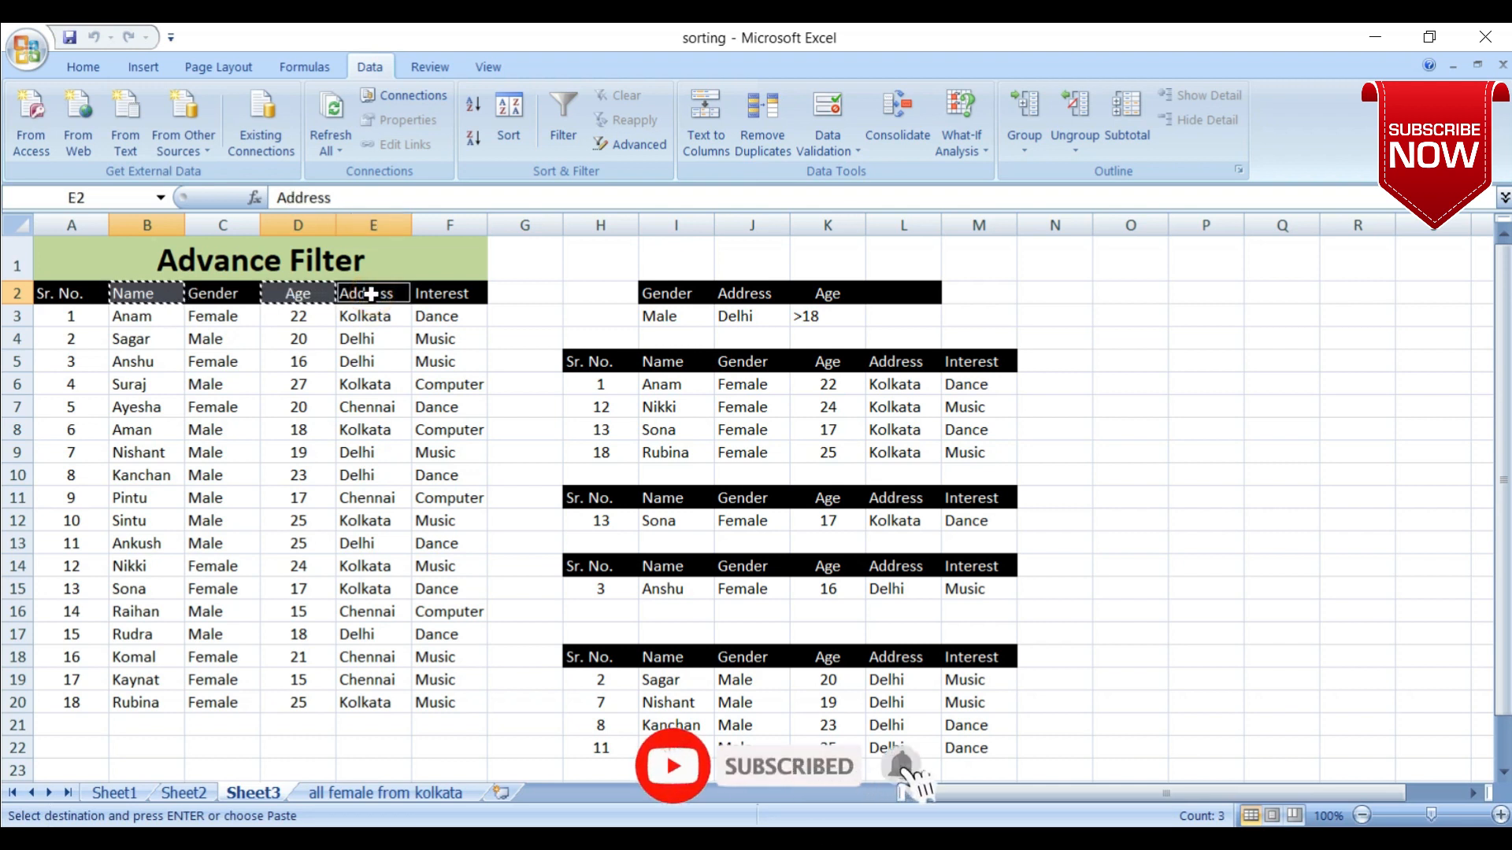
key("ctrl+c")
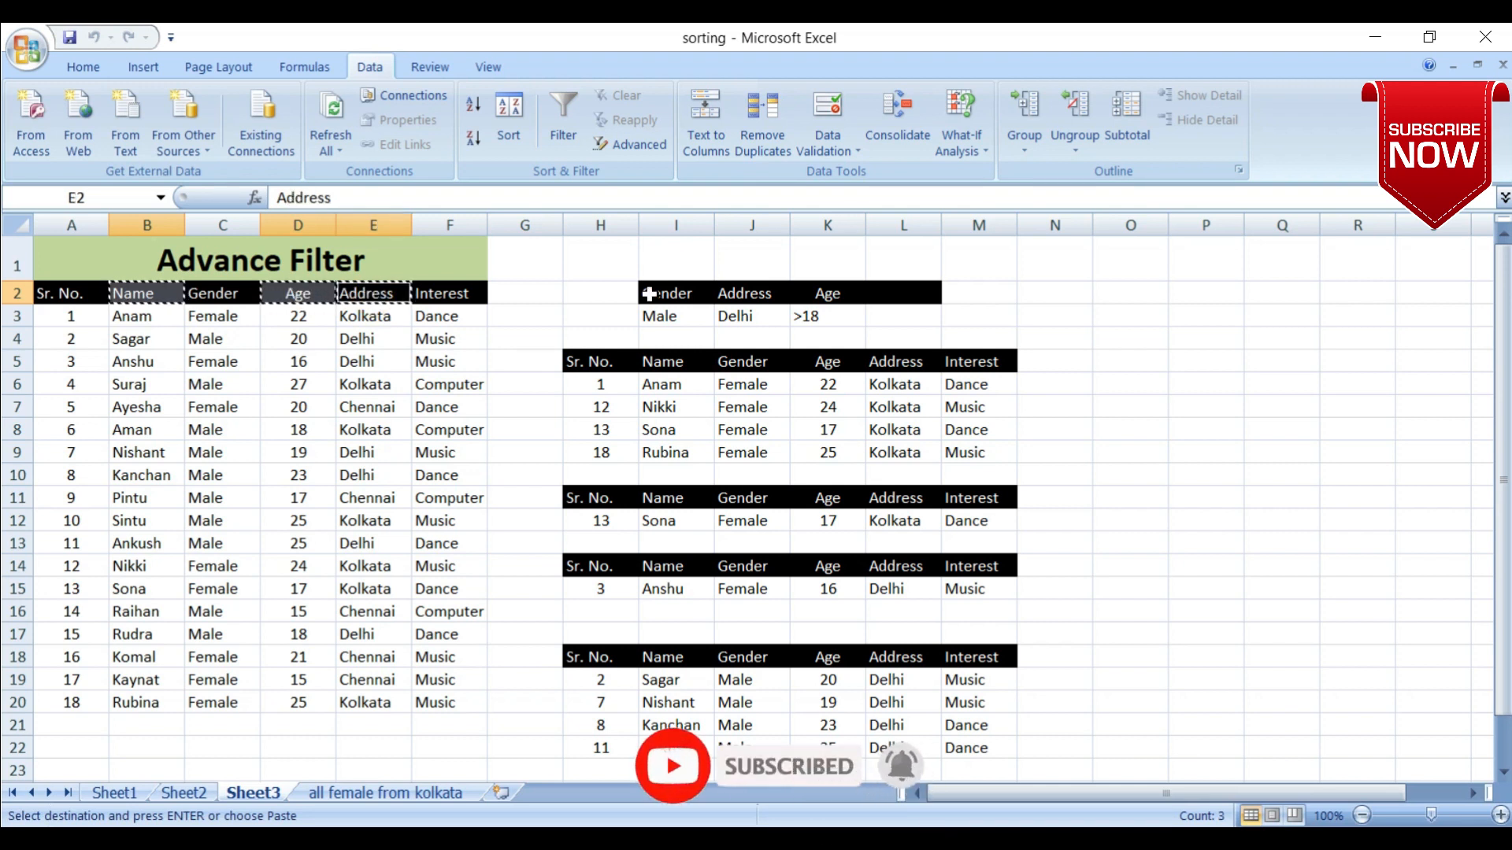
left_click(1118, 357)
key("ctrl+v")
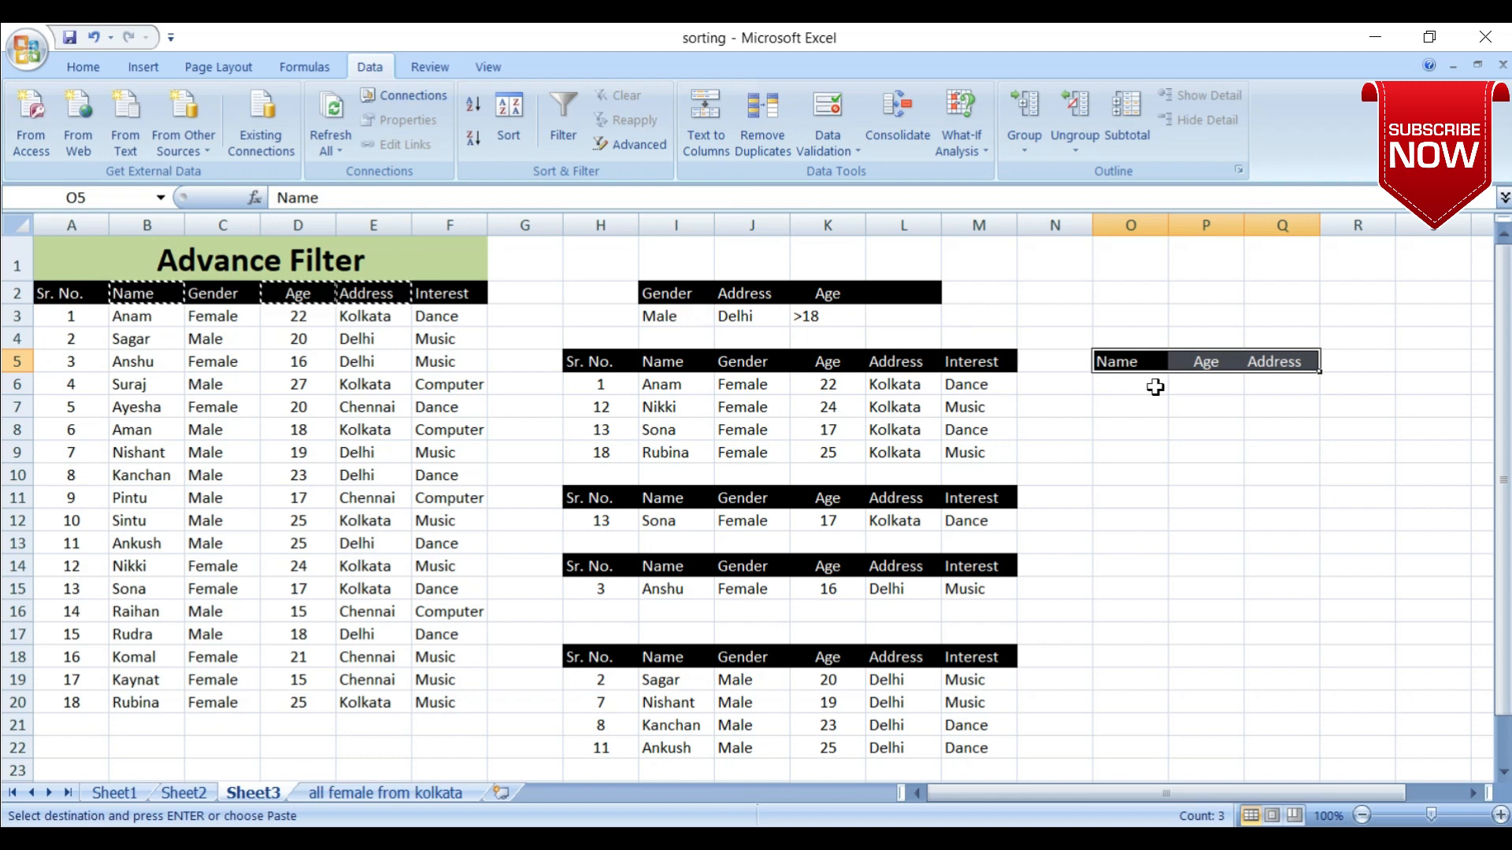
left_click(1130, 361)
left_click(1204, 362)
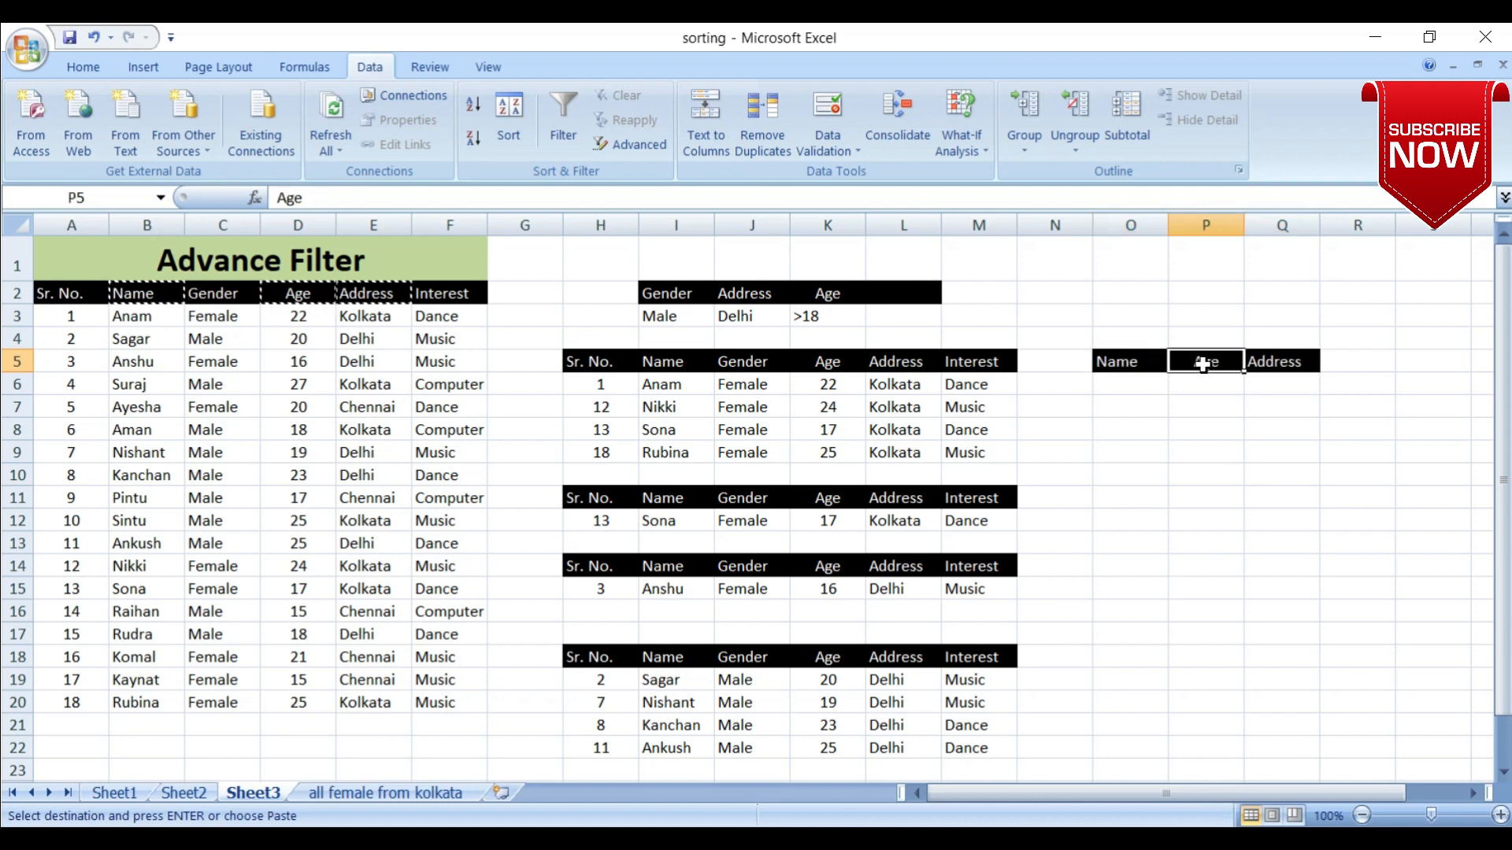
left_click(1266, 364)
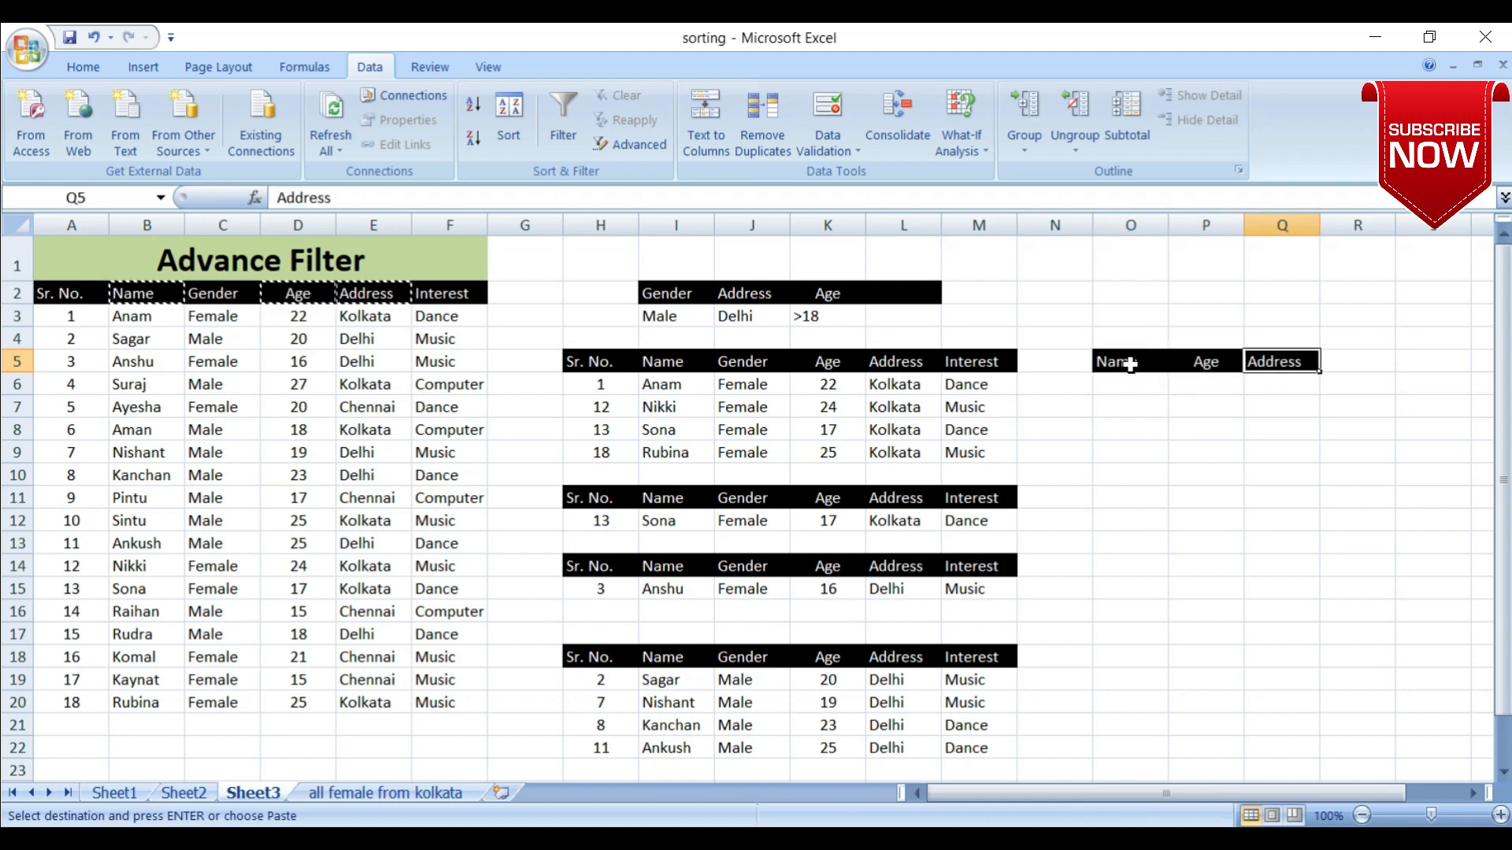
Set up the advanced filter on A2:F20 again with copying to another location, using I2:K3 as the criteria range.
left_click(698, 316)
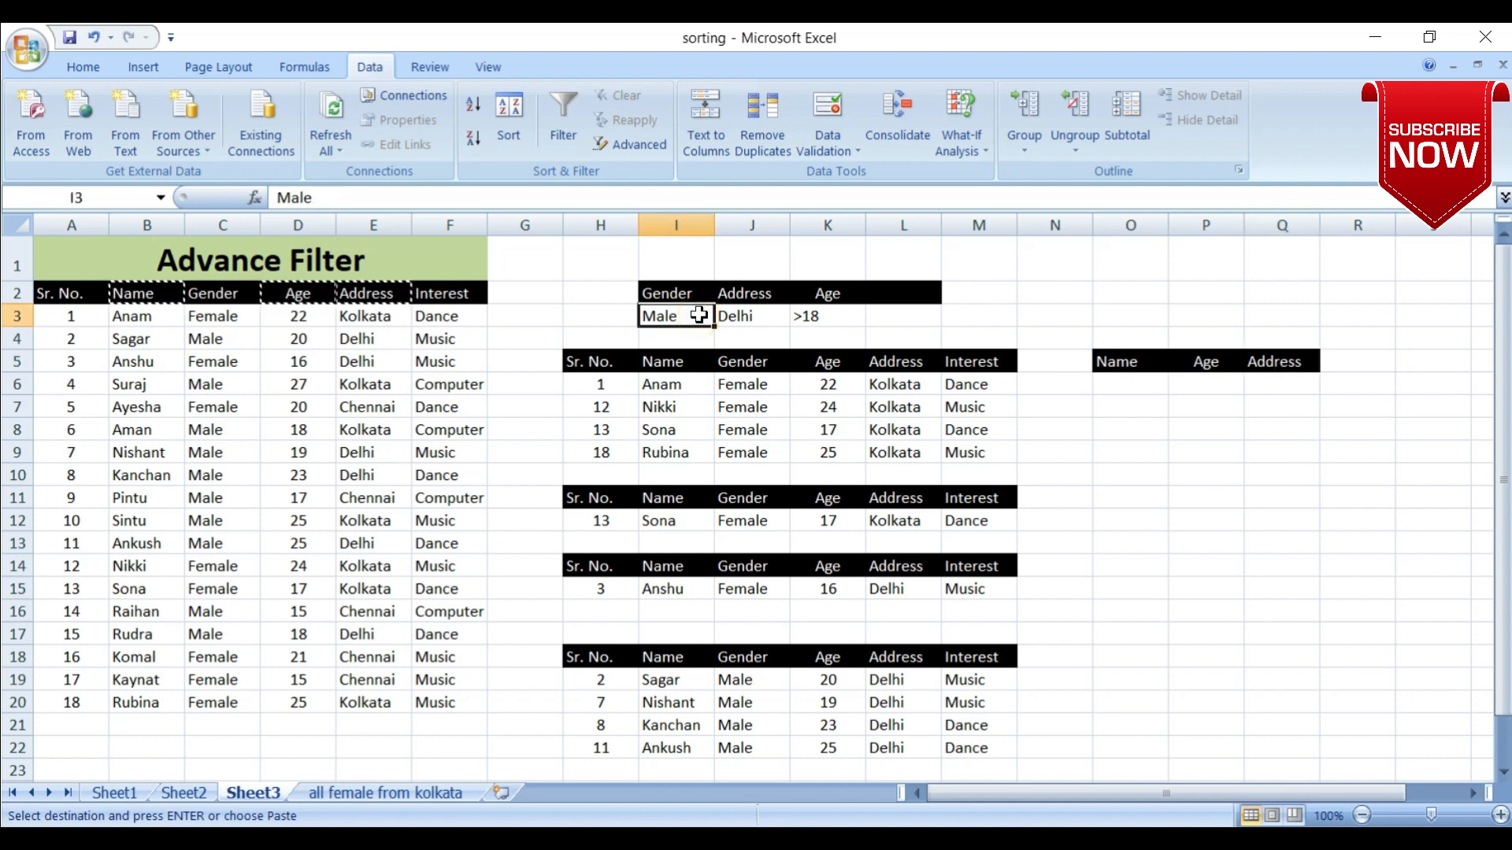
left_click(652, 144)
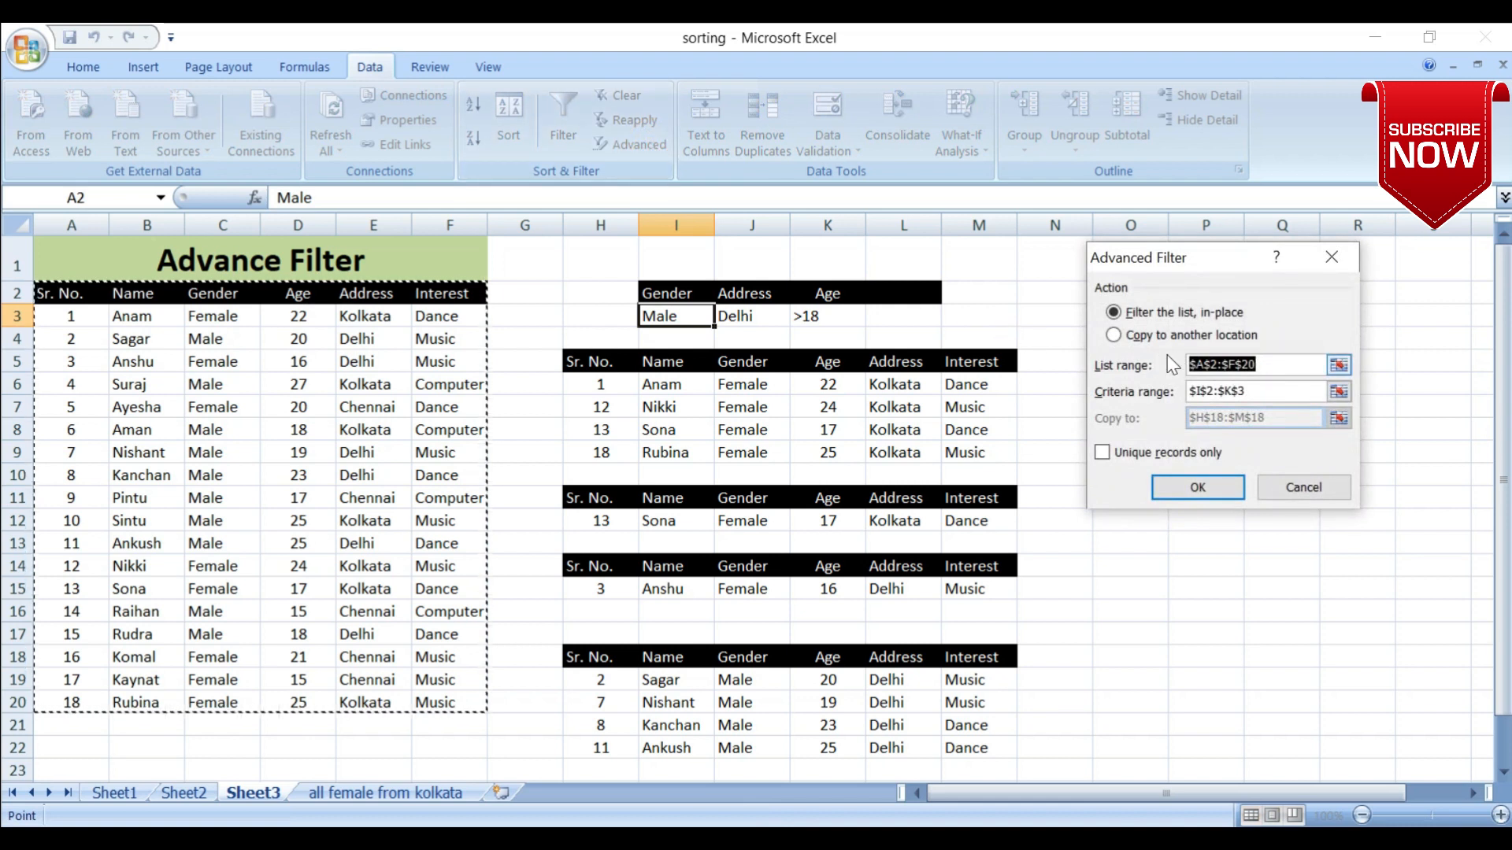
left_click(1148, 337)
left_click(1339, 391)
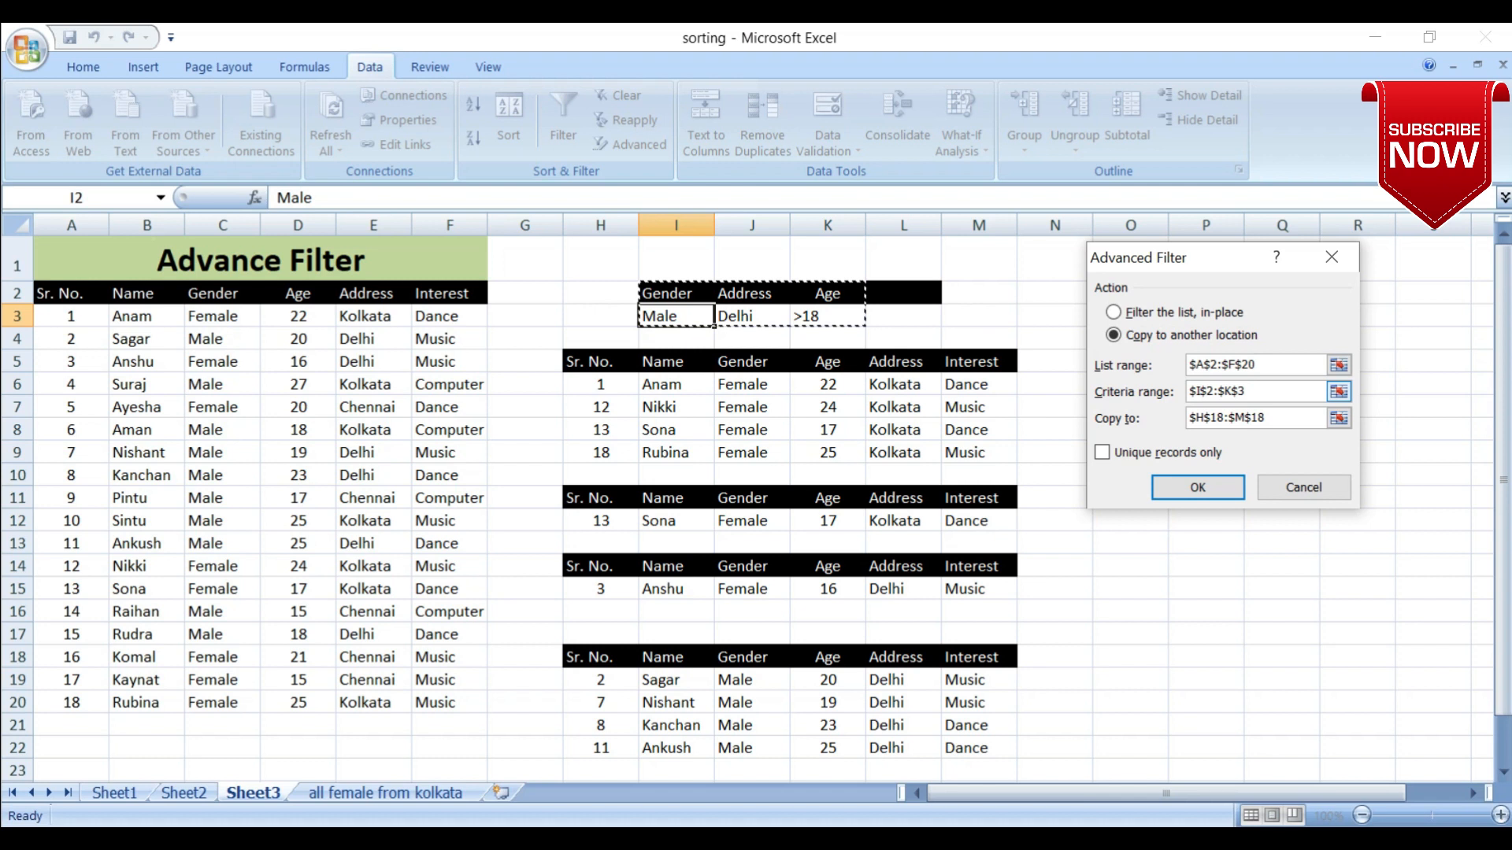
Set the copy destination to the Name, Age and Address headers in O5:Q5 and run the advanced filter.
left_click(1290, 419)
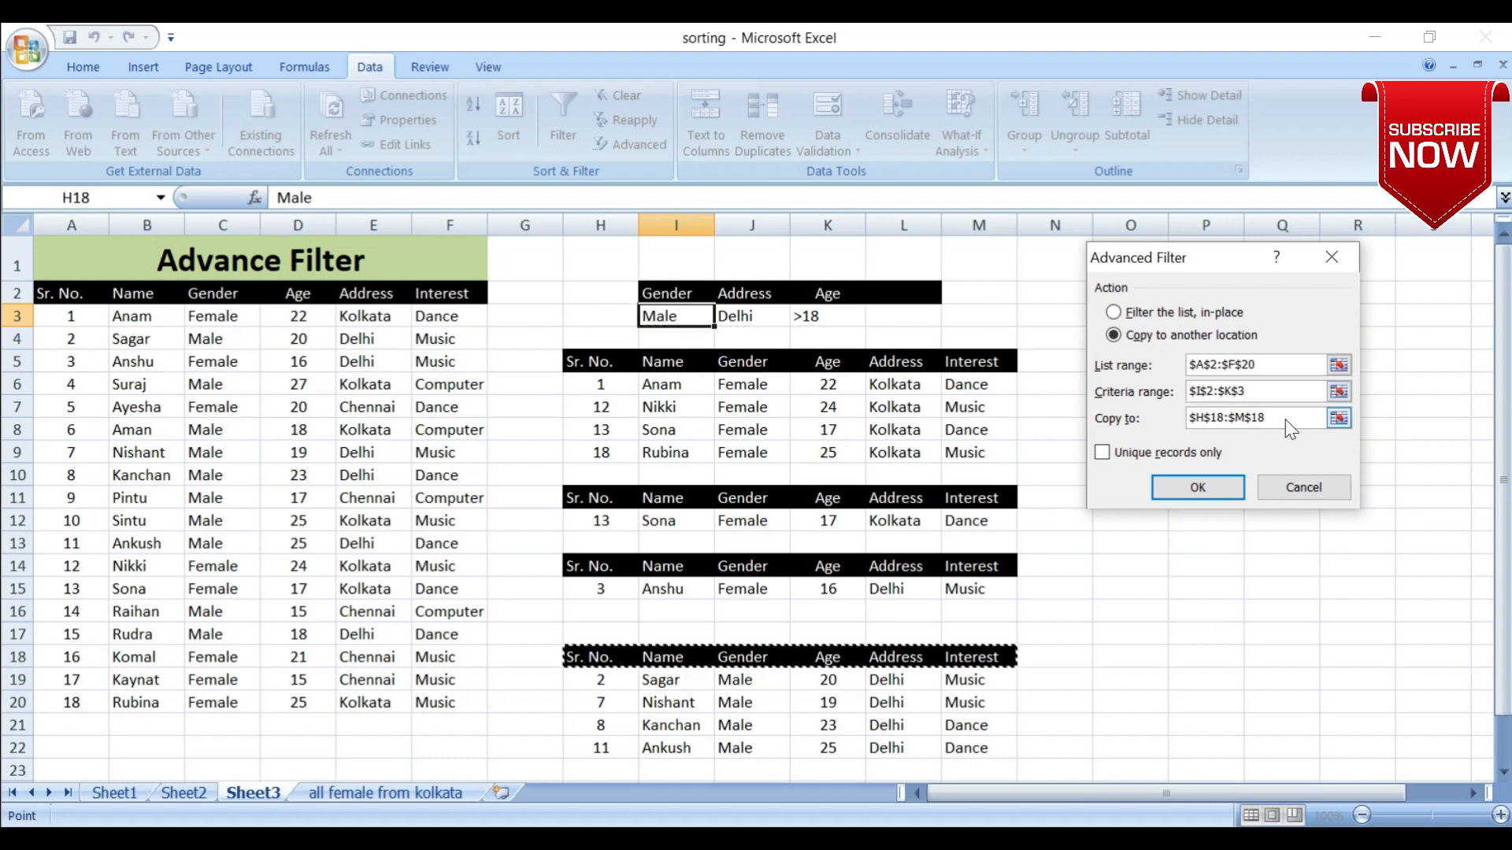
left_click_drag(1199, 253, 762, 295)
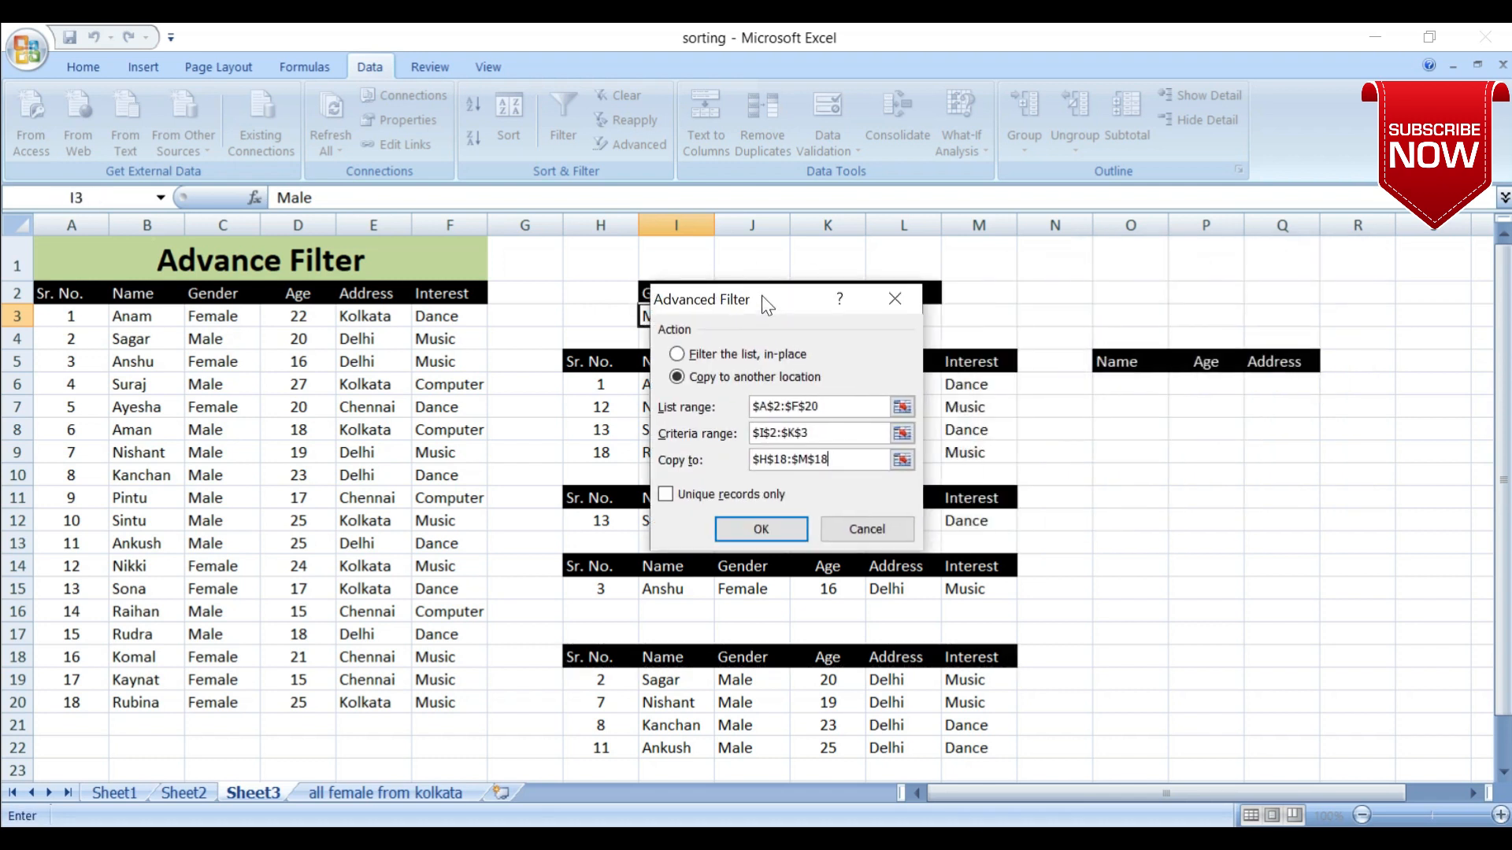
double_click(839, 460)
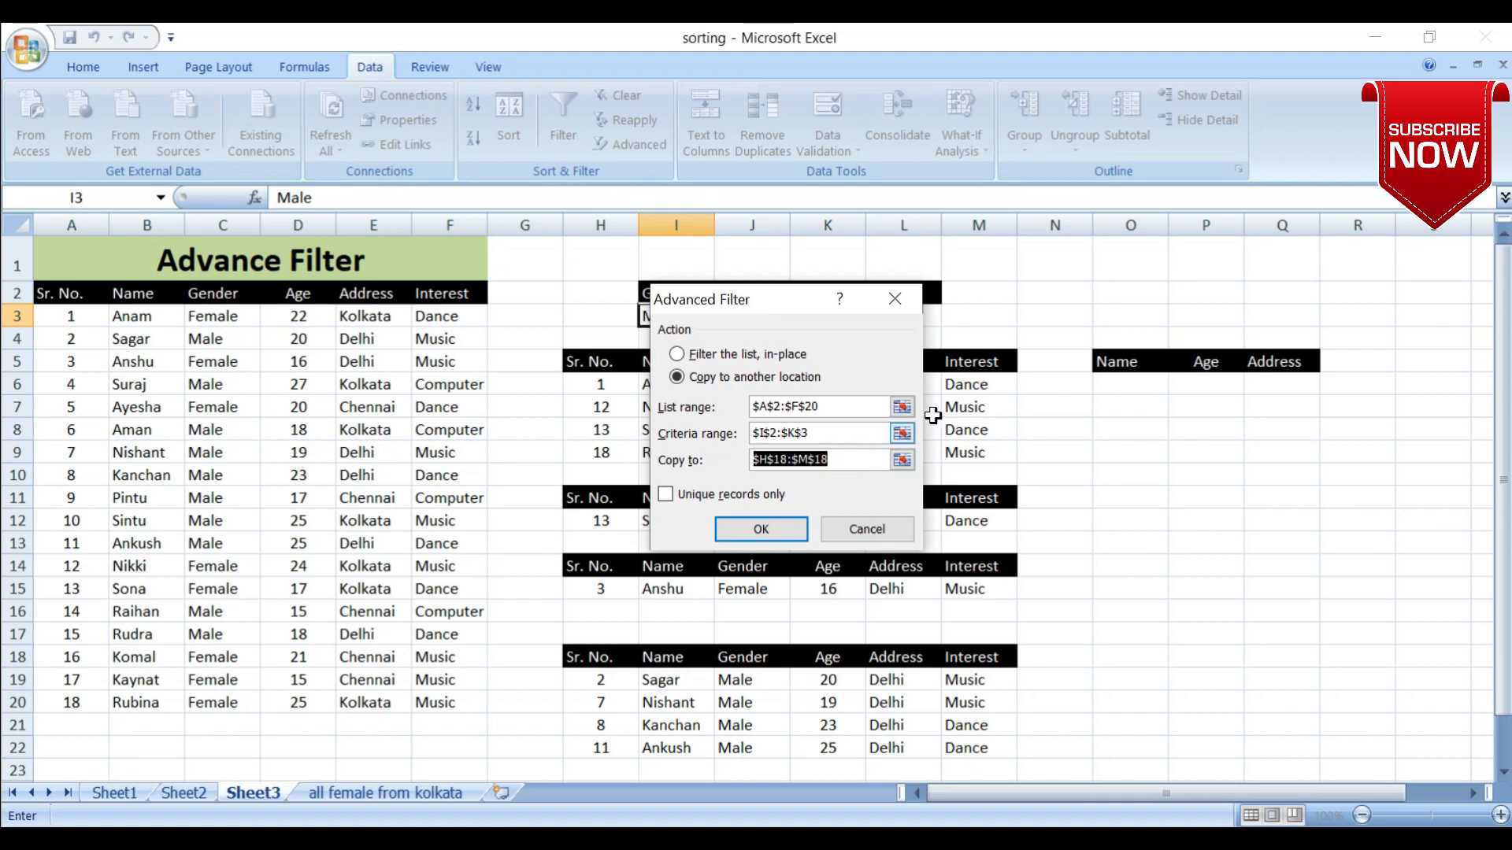
left_click(1118, 362)
left_click_drag(1118, 364, 1263, 364)
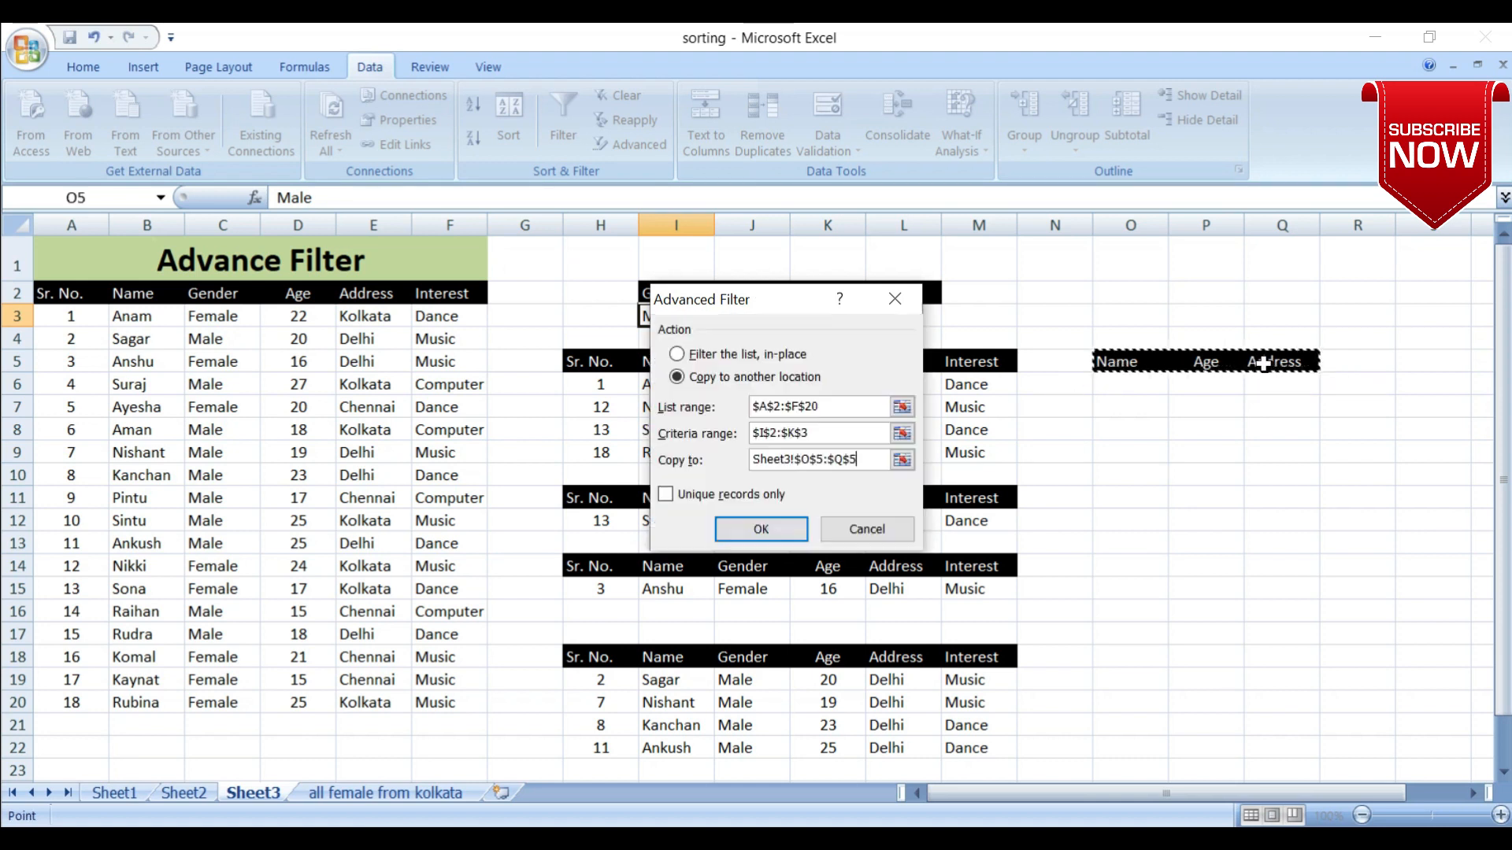
left_click(791, 520)
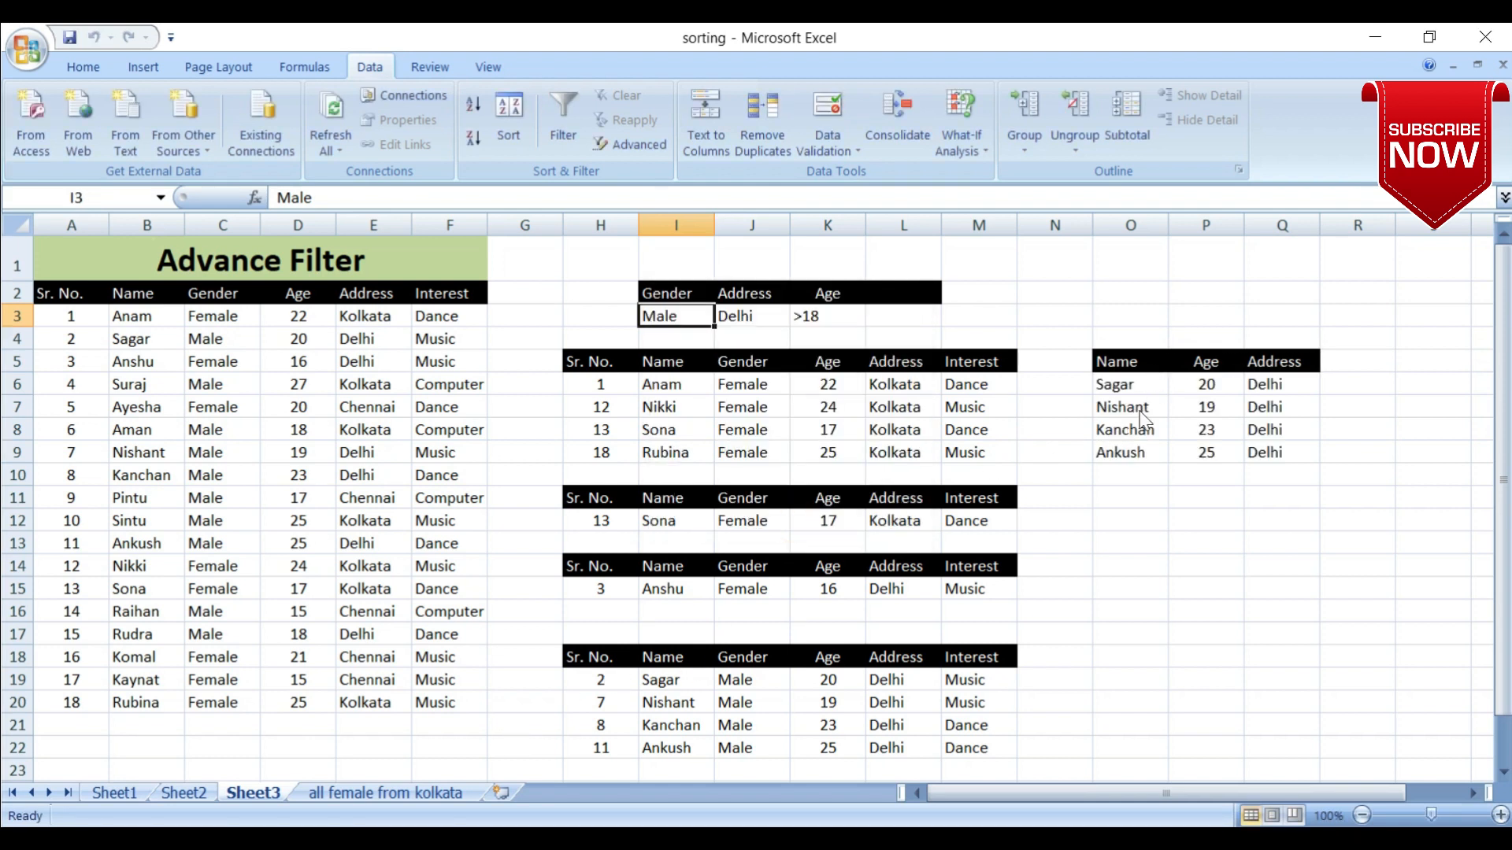
Compare the names in the extract below row 18 with those in O6:O9, and check the addresses in Q6:Q9.
left_click_drag(685, 677, 687, 734)
left_click_drag(1141, 389, 1145, 450)
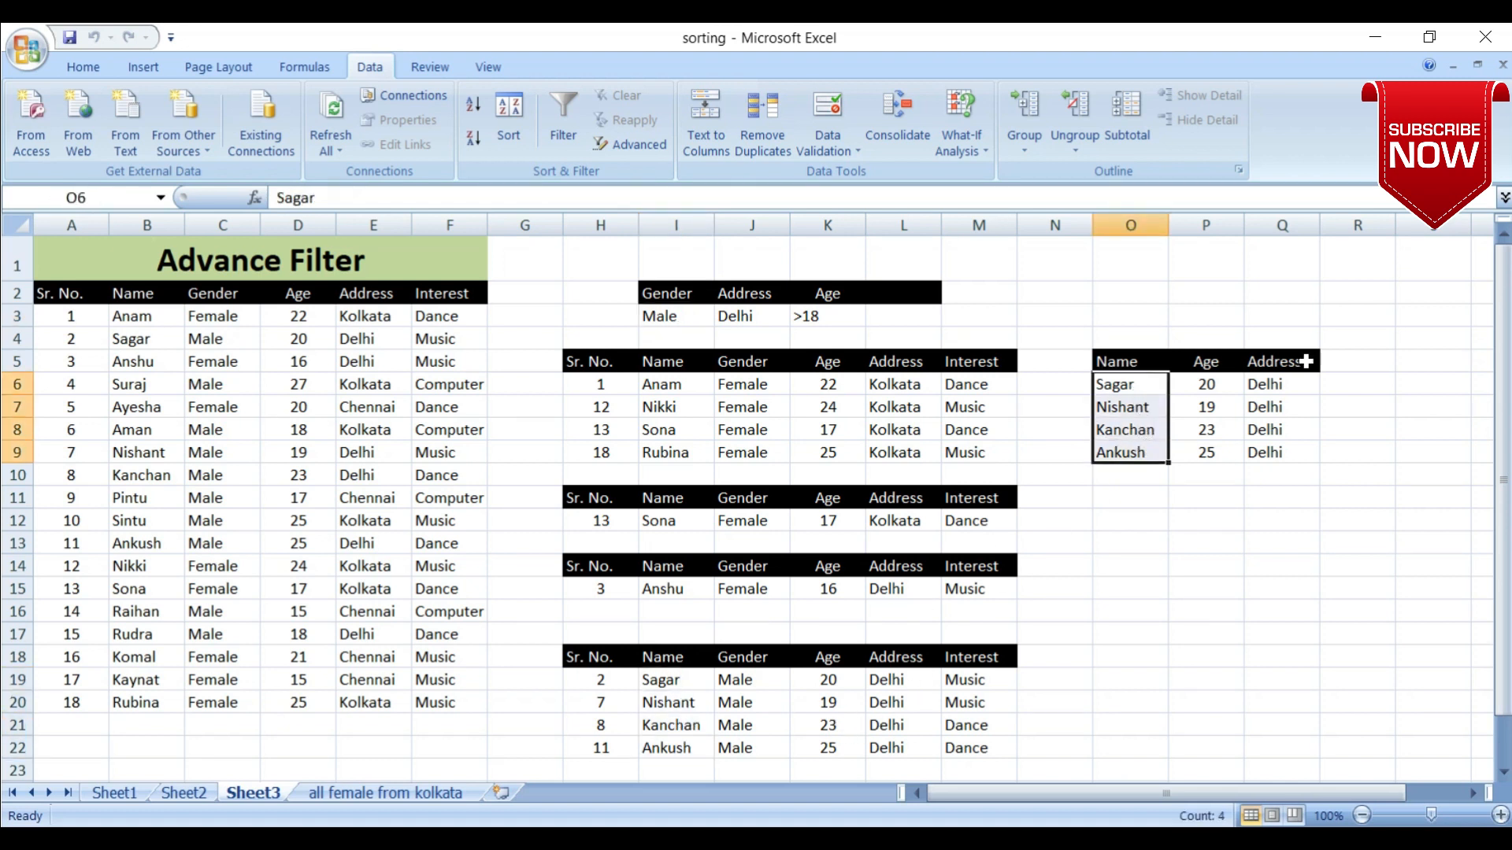
left_click_drag(1256, 385, 1263, 445)
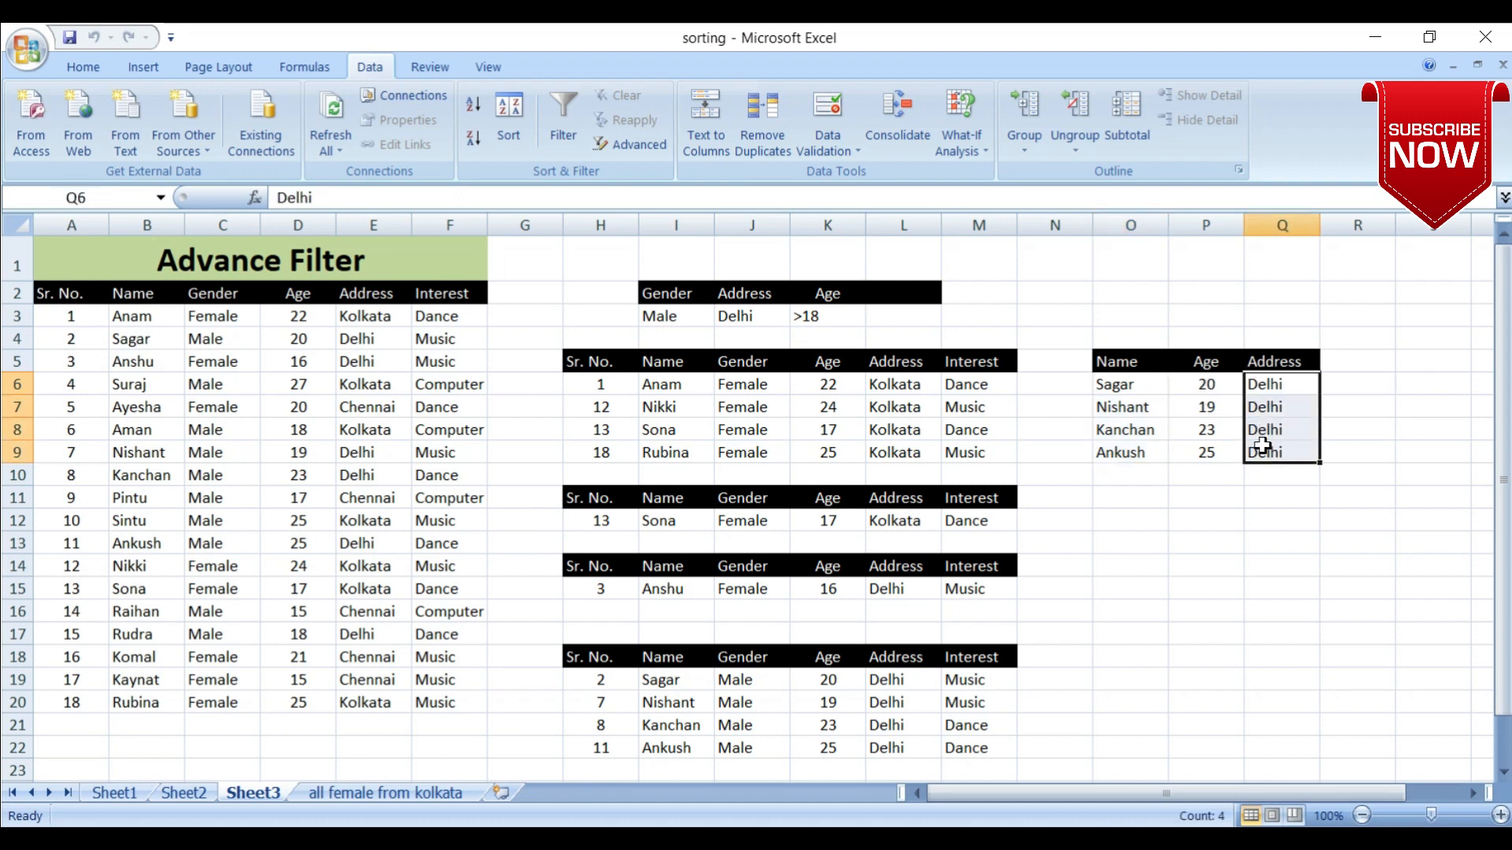